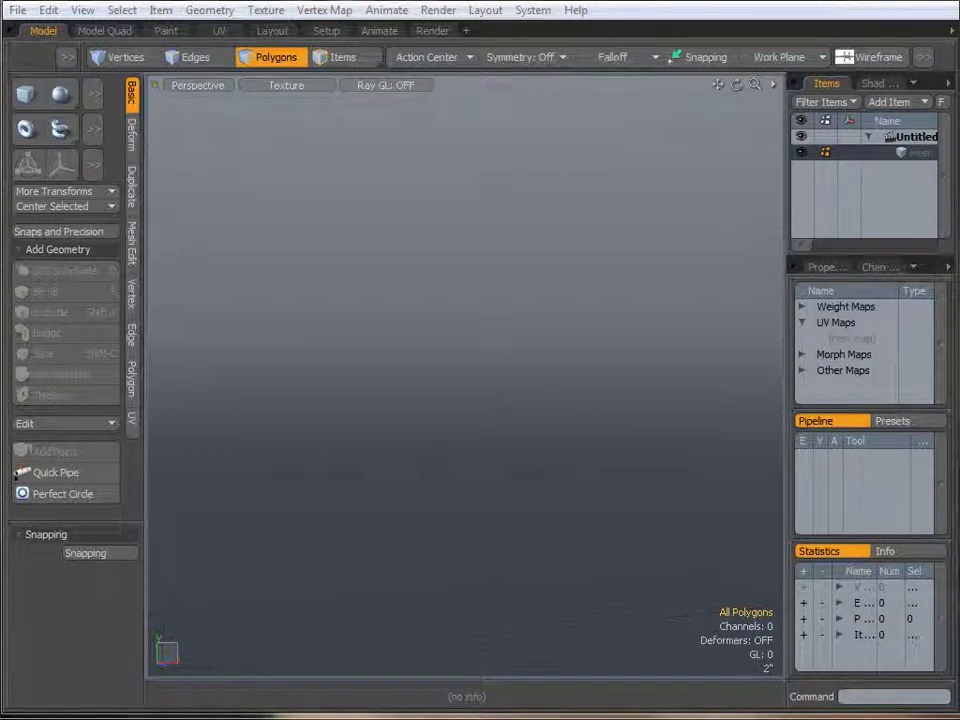
# Draw a flat rectangular cube primitive as a wall panel, about 3'5" wide and 19" high.
pyautogui.click(26, 94)
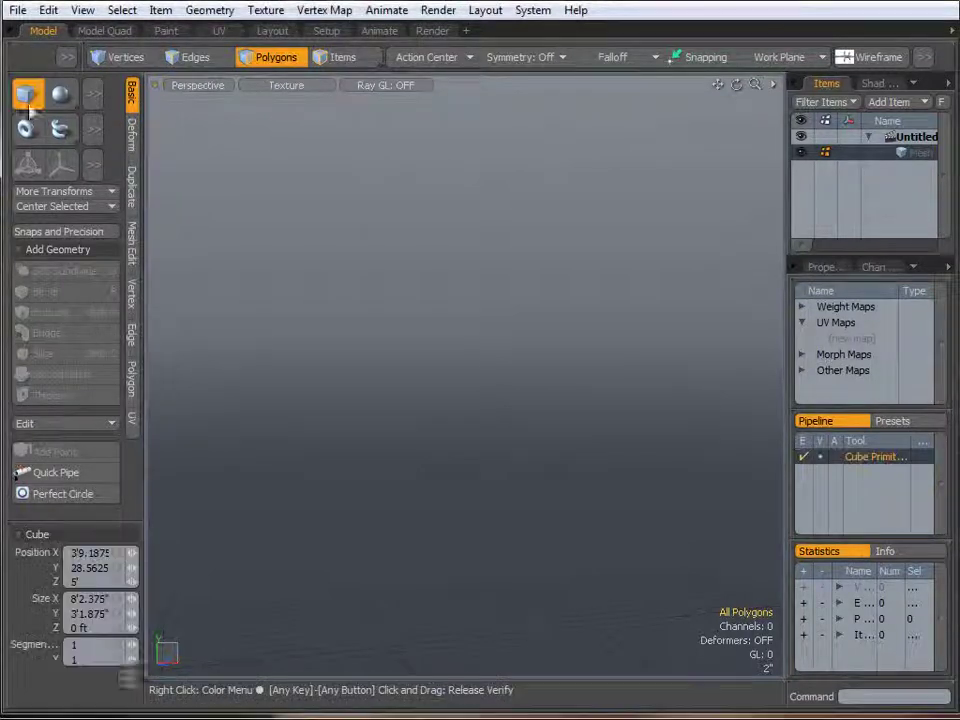
pyautogui.moveTo(232, 219); pyautogui.dragTo(775, 510)
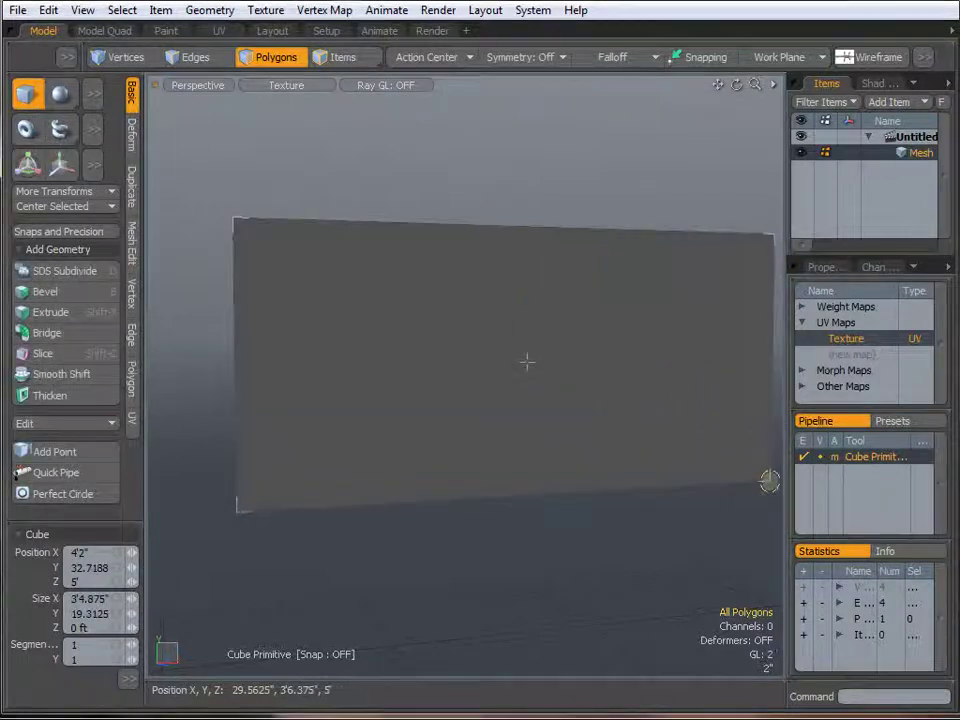
pyautogui.keyDown('alt'); pyautogui.moveTo(383, 247); pyautogui.dragTo(376, 312); pyautogui.keyUp('alt')
pyautogui.press('space')
# Loop-slice the panel between its upper and lower edges with 4 cuts in Uniform mode.
pyautogui.press('space')
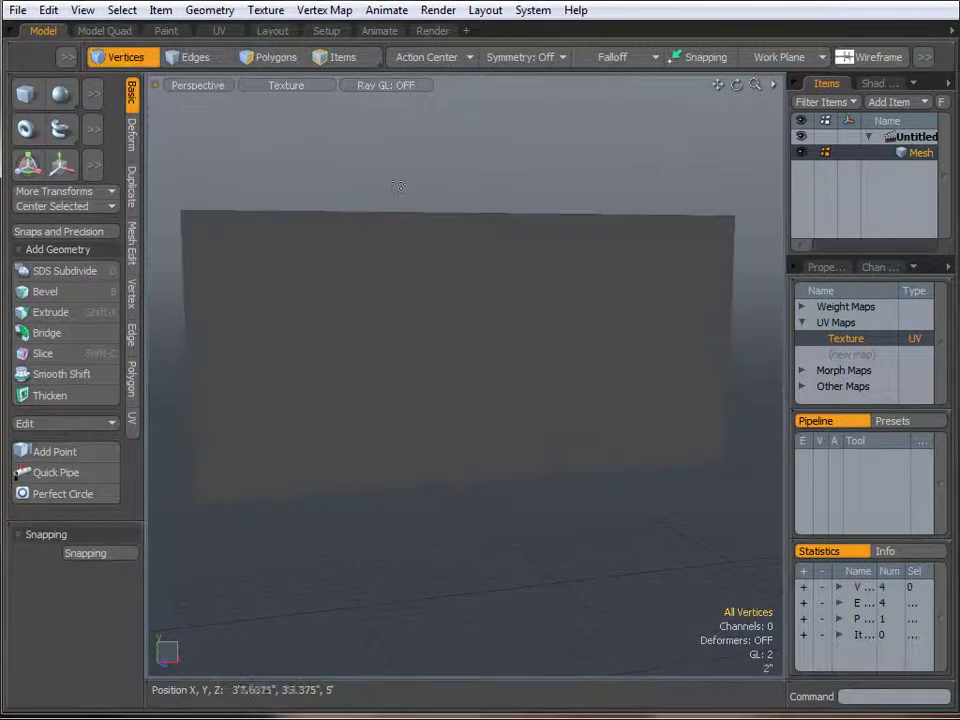
pyautogui.press('space')
pyautogui.moveTo(398, 154)
pyautogui.mouseDown()
pyautogui.moveTo(411, 519)
pyautogui.moveTo(406, 466)
pyautogui.mouseUp()
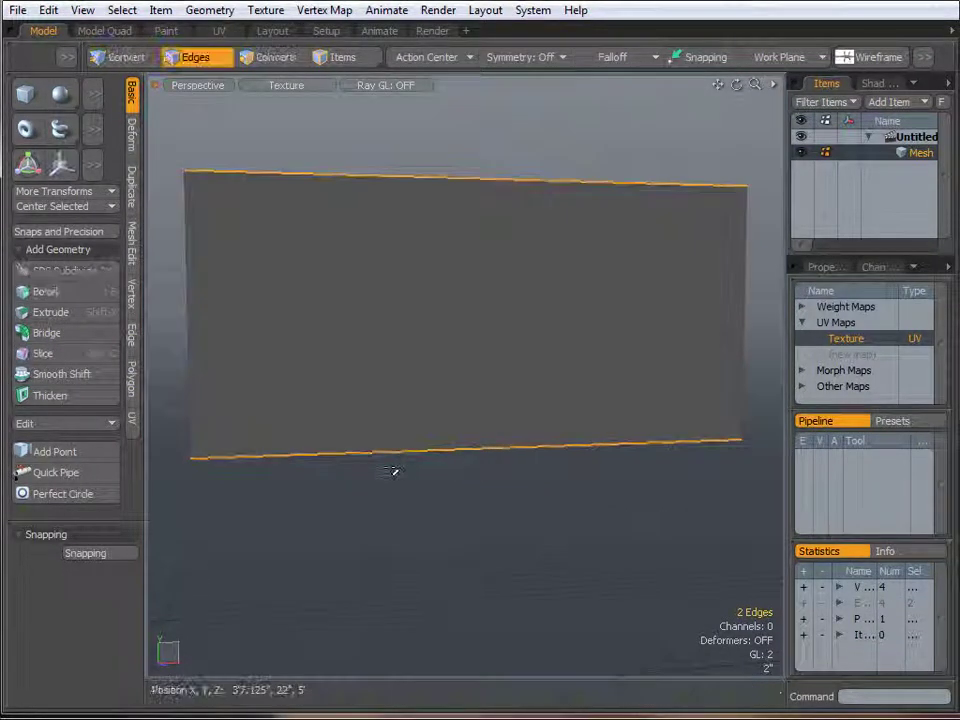
pyautogui.hotkey('alt', 'c')
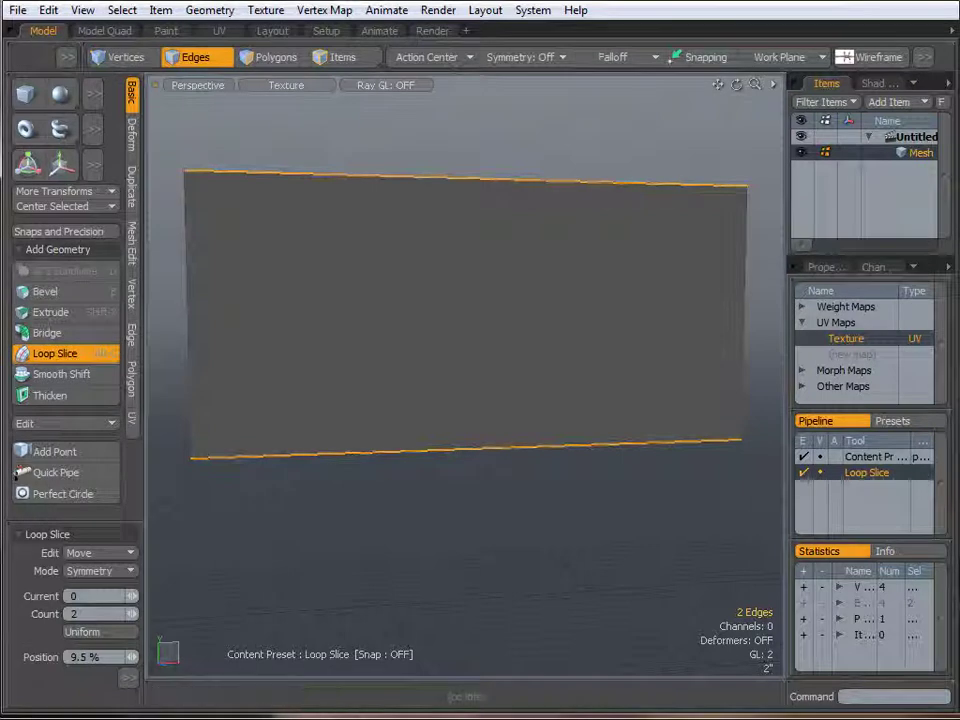
pyautogui.write('4')
pyautogui.click(247, 512)
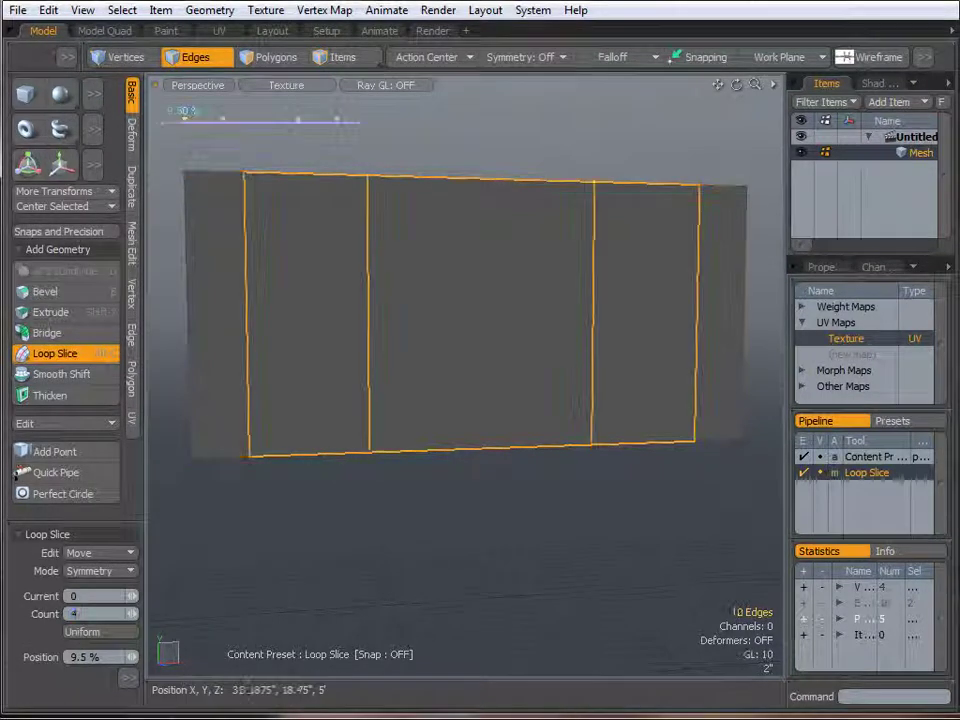
pyautogui.click(97, 571)
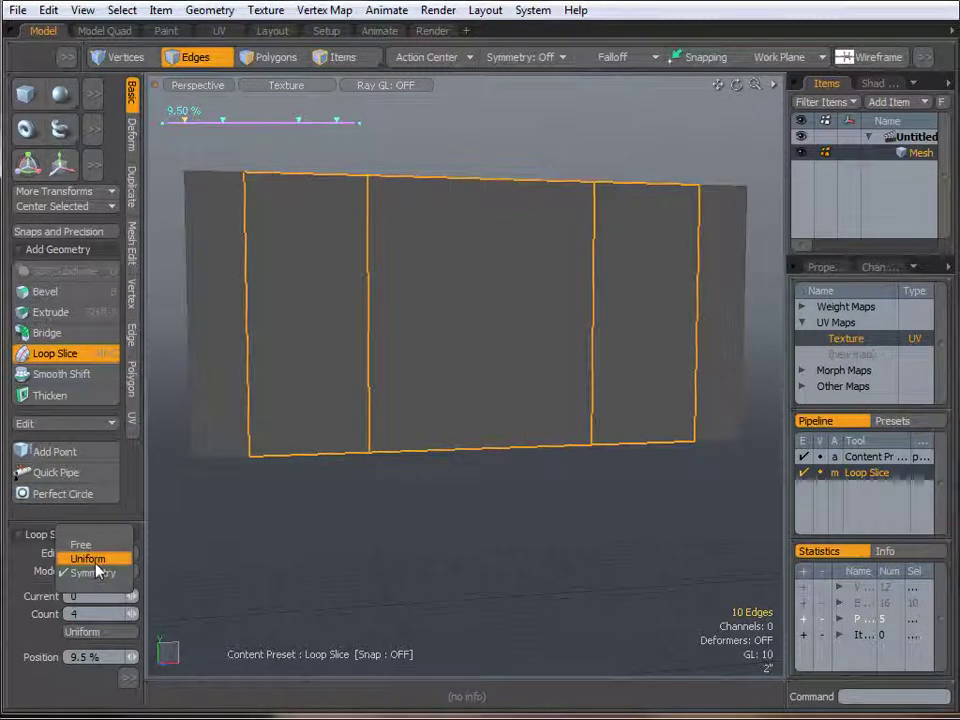
pyautogui.click(92, 558)
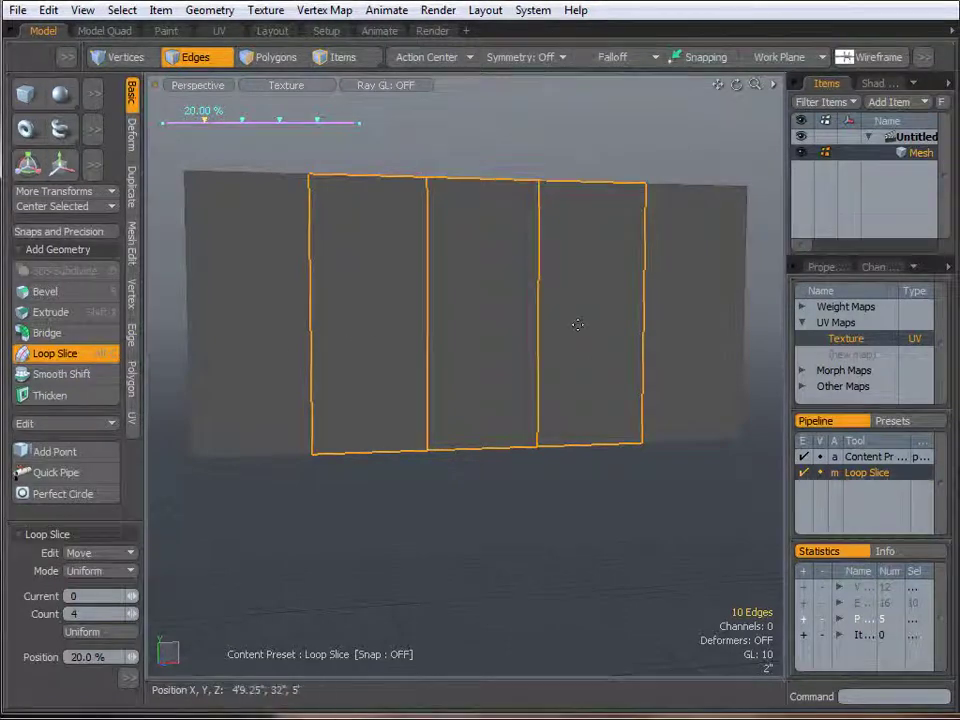
pyautogui.click(52, 357)
# Loop-slice across all the panel's vertical edges with a count of 2 to form three rows.
pyautogui.moveTo(167, 332)
pyautogui.mouseDown()
pyautogui.moveTo(336, 349)
pyautogui.moveTo(757, 340)
pyautogui.mouseUp()
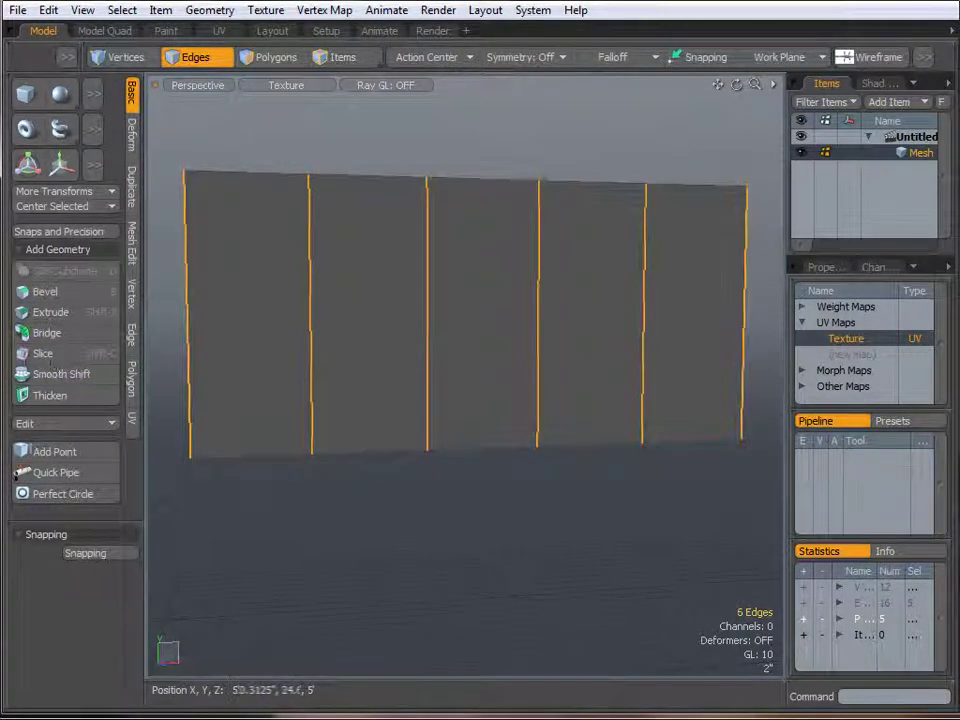
pyautogui.click(52, 355)
pyautogui.write('2')
pyautogui.press('Return')
pyautogui.click(274, 535)
# Scale the two new horizontal cuts apart along Y to make the middle row taller.
pyautogui.press('r')
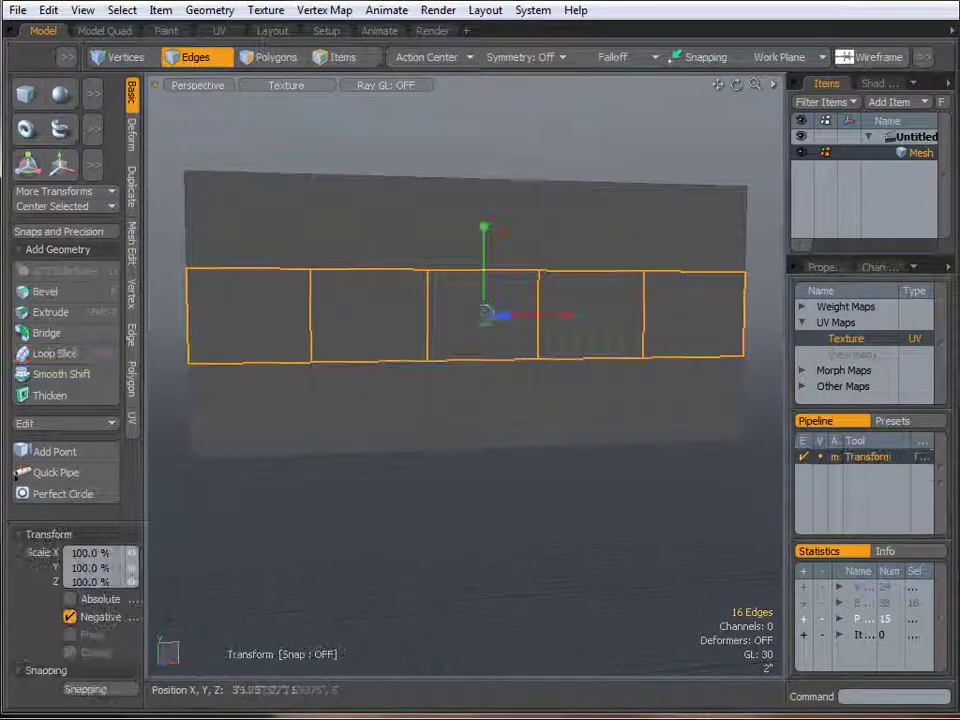
pyautogui.moveTo(484, 225); pyautogui.dragTo(484, 175)
pyautogui.press('space')
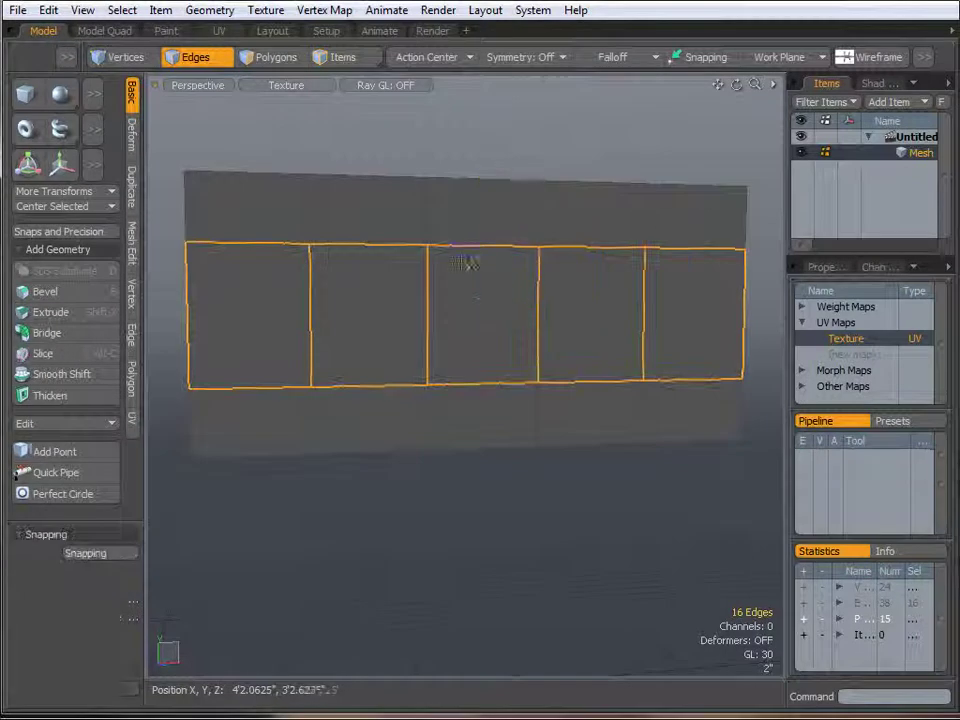
# Detach the second and fourth polygons of the middle row from the wall as separate window panels.
pyautogui.press('3')
pyautogui.click(388, 336)
pyautogui.keyDown('shift'); pyautogui.click(566, 344); pyautogui.keyUp('shift')
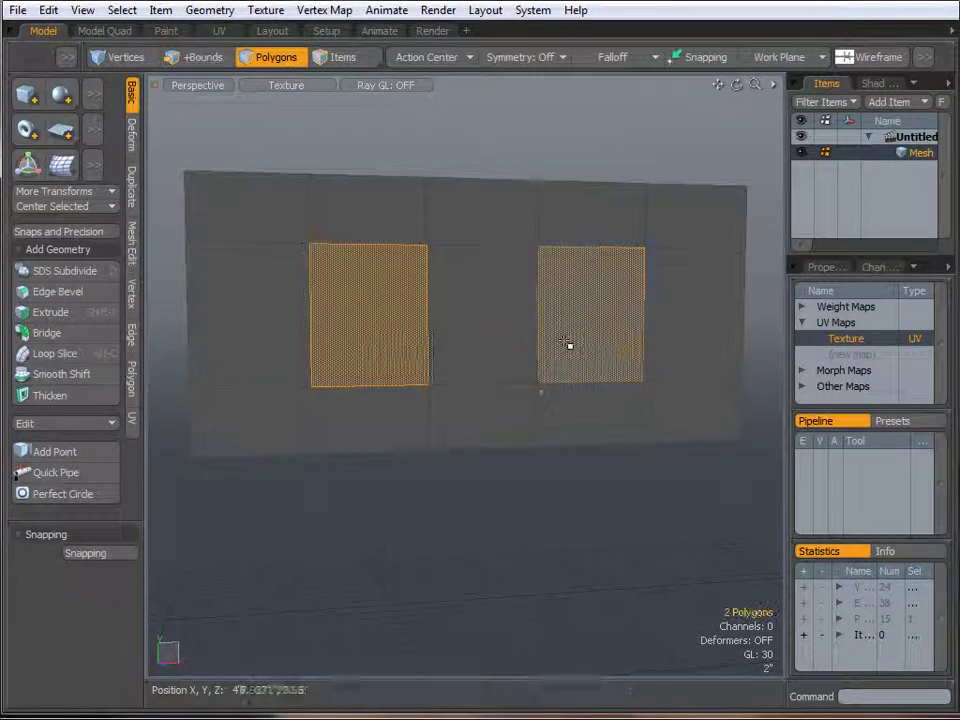
pyautogui.click(491, 651)
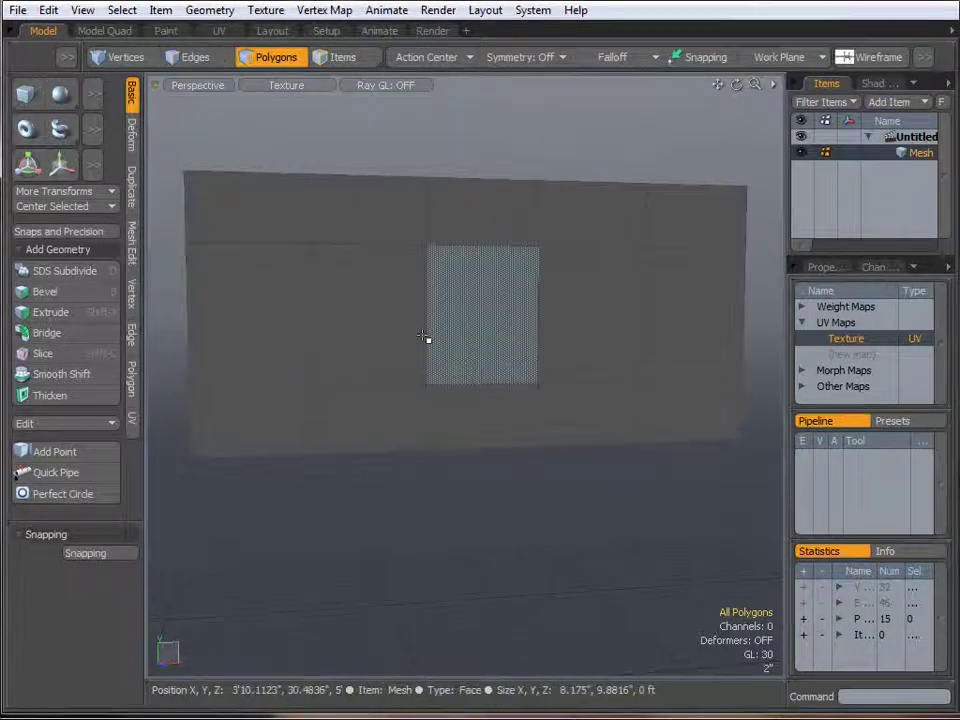
pyautogui.doubleClick(470, 318)
pyautogui.press('h')
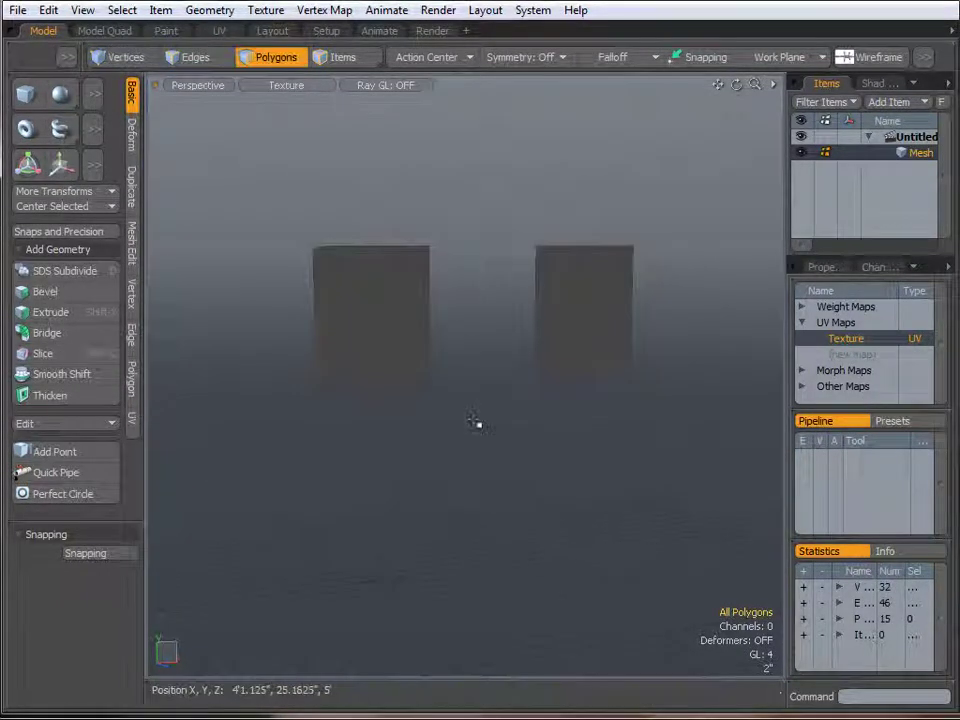
pyautogui.press('h')
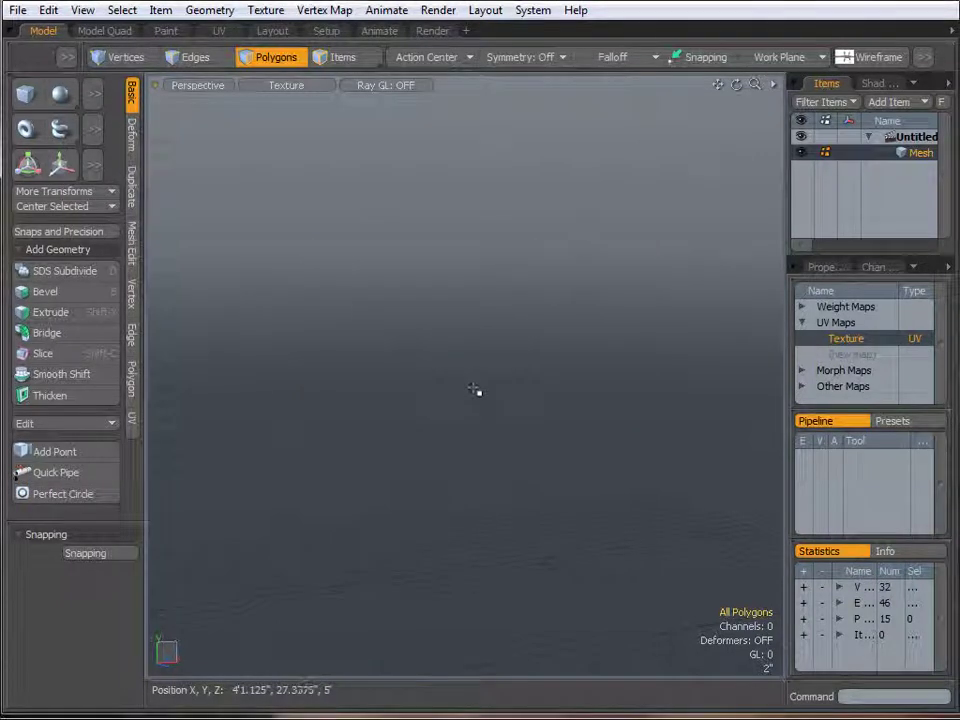
pyautogui.press('u')
# Select the connected wall polygons around the two window panels and hide them.
pyautogui.doubleClick(475, 252)
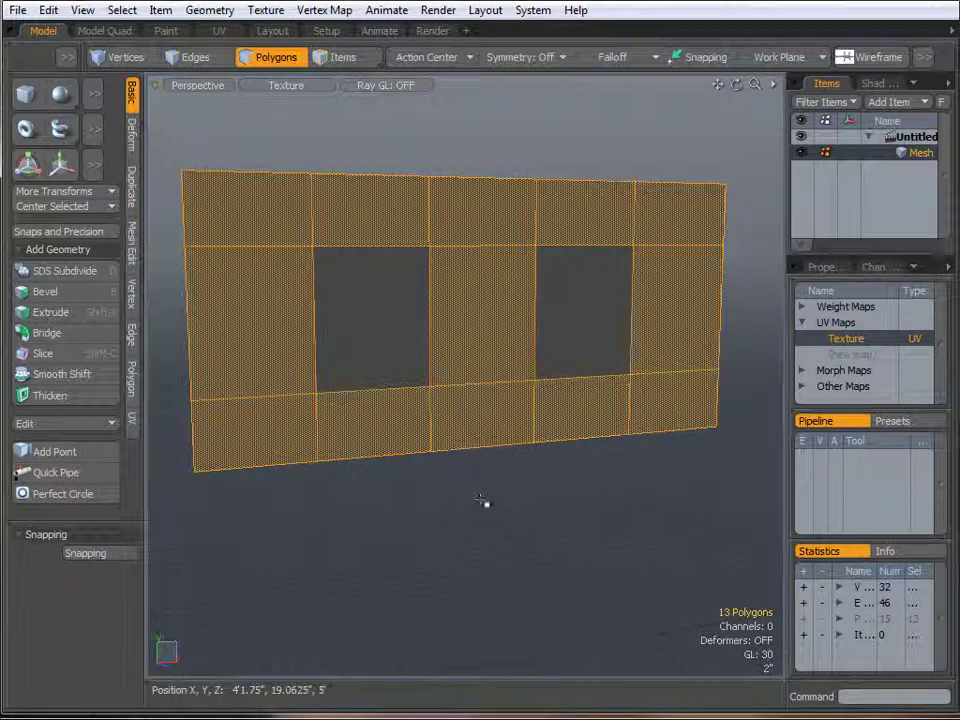
pyautogui.press('h')
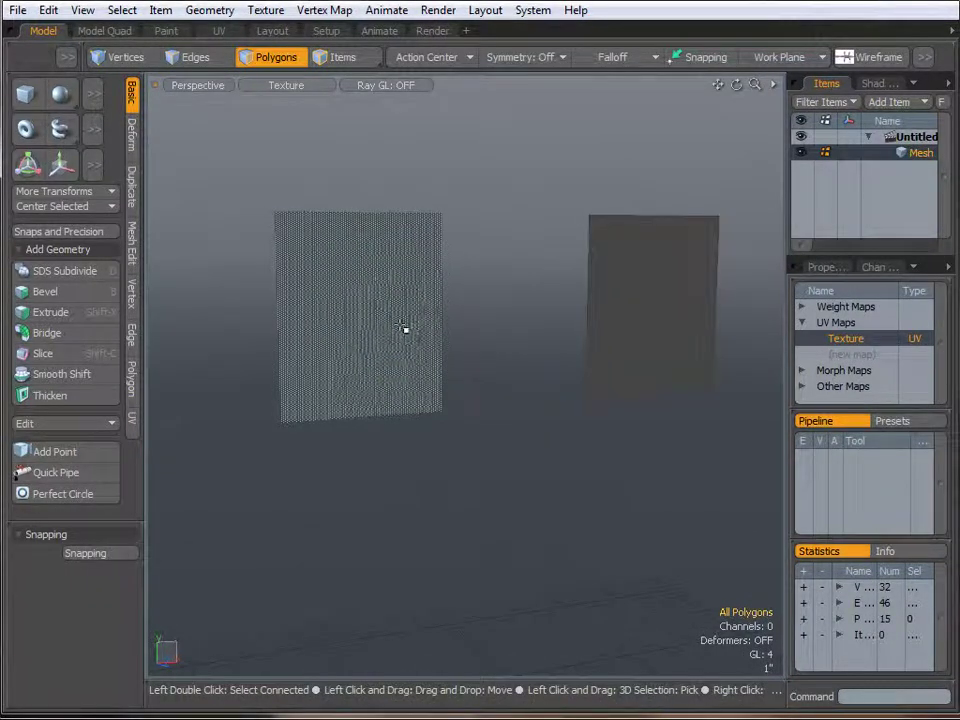
# Bevel both window panels, insetting an outer frame and shifting the inner faces back about 0.47".
pyautogui.moveTo(405, 330); pyautogui.dragTo(630, 321)
pyautogui.keyDown('alt'); pyautogui.moveTo(516, 379); pyautogui.dragTo(551, 399); pyautogui.keyUp('alt')
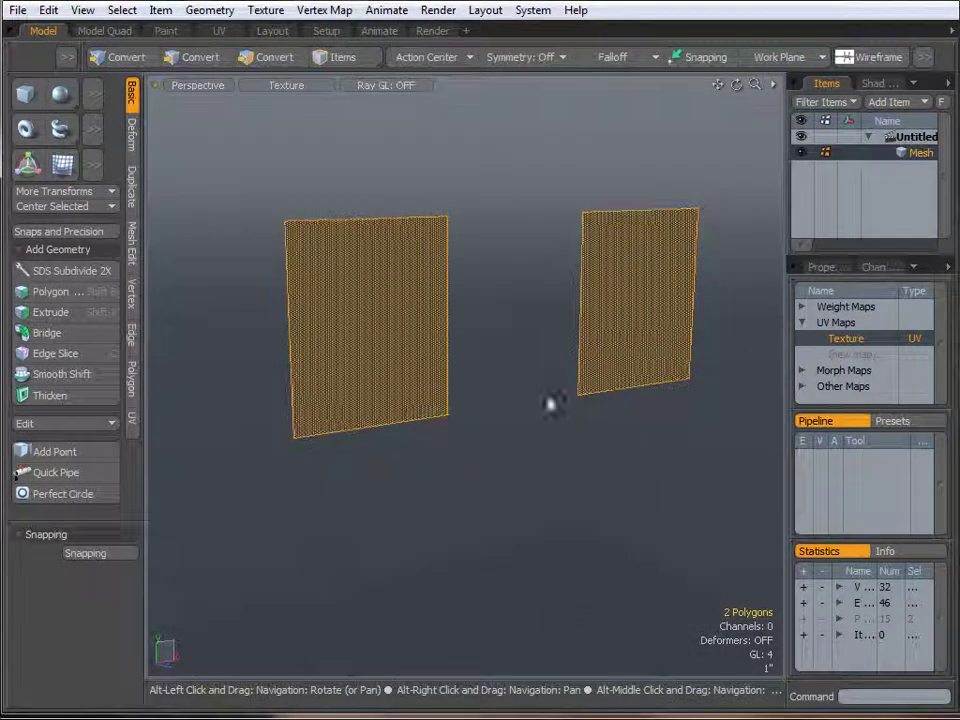
pyautogui.scroll(3, 511, 346)
pyautogui.keyDown('alt'); pyautogui.moveTo(511, 346); pyautogui.dragTo(650, 366); pyautogui.keyUp('alt')
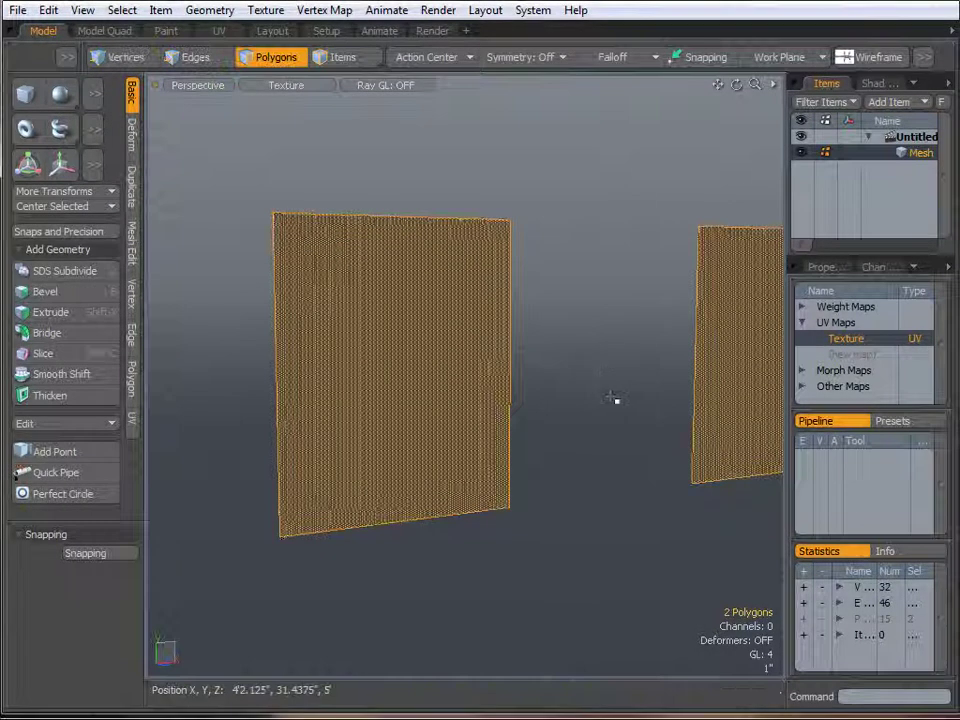
pyautogui.press('b')
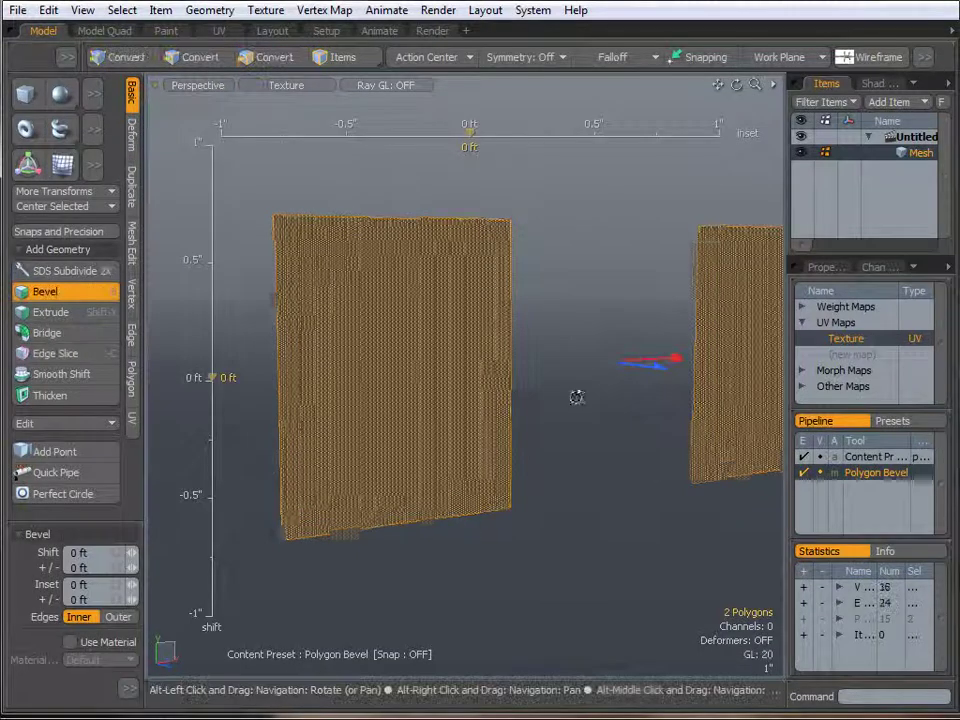
pyautogui.keyDown('alt'); pyautogui.moveTo(577, 397); pyautogui.dragTo(594, 416); pyautogui.keyUp('alt')
pyautogui.moveTo(668, 352)
pyautogui.mouseDown()
pyautogui.moveTo(695, 352)
pyautogui.moveTo(643, 370)
pyautogui.moveTo(661, 373)
pyautogui.mouseUp()
pyautogui.keyDown('shift'); pyautogui.click(556, 443); pyautogui.keyUp('shift')
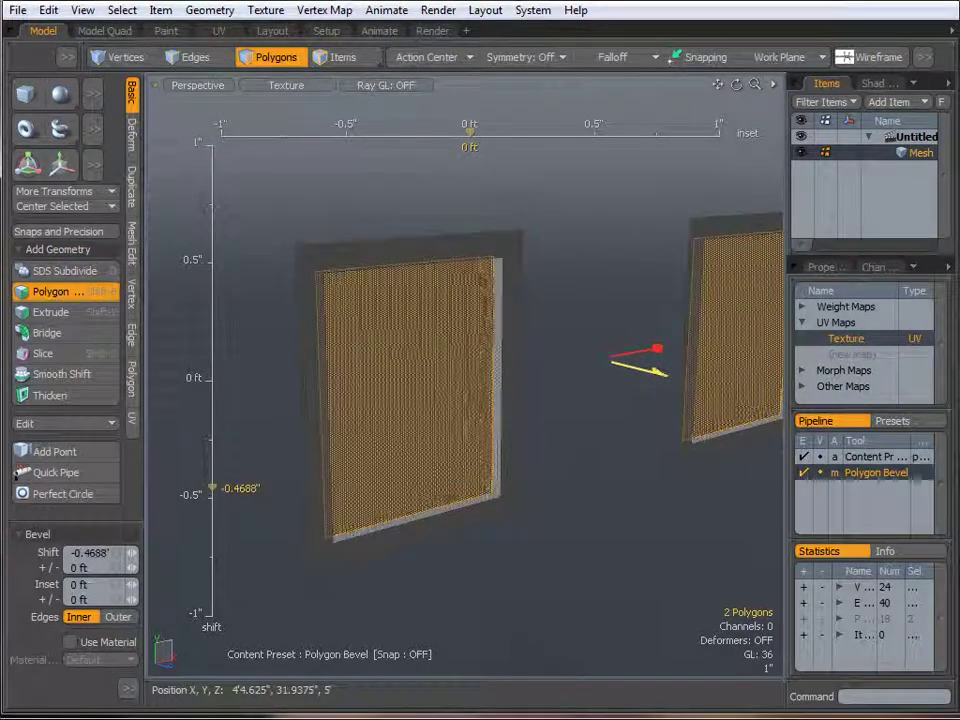
pyautogui.press('space')
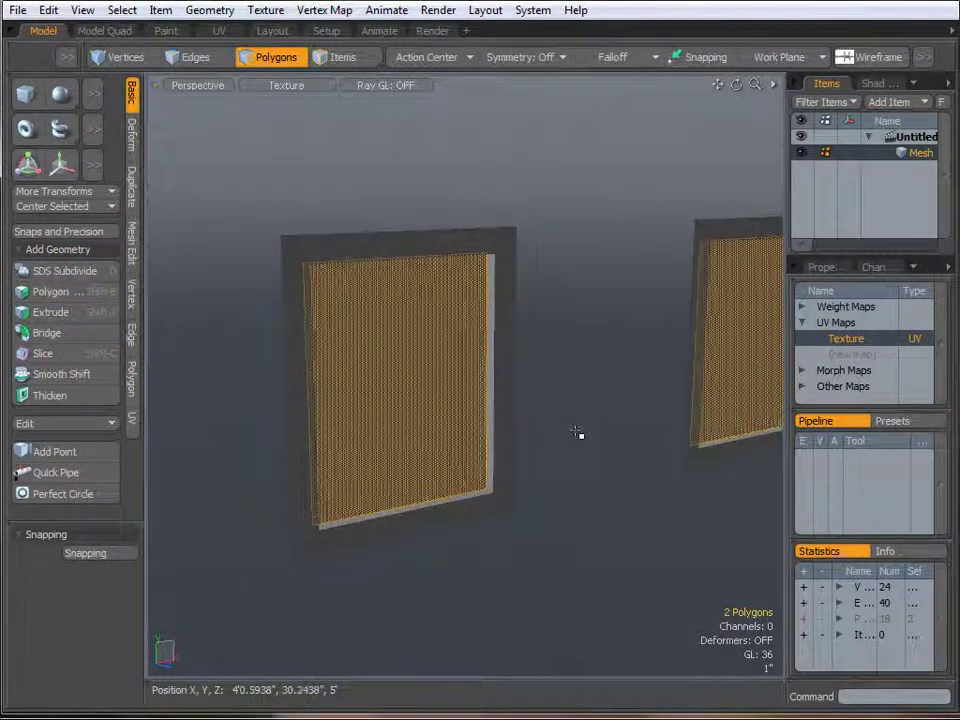
# Detach the two recessed inner faces by cutting and pasting them, and subdivide both with the Faceted method.
pyautogui.hotkey('ctrl', 'x')
pyautogui.hotkey('ctrl', 'v')
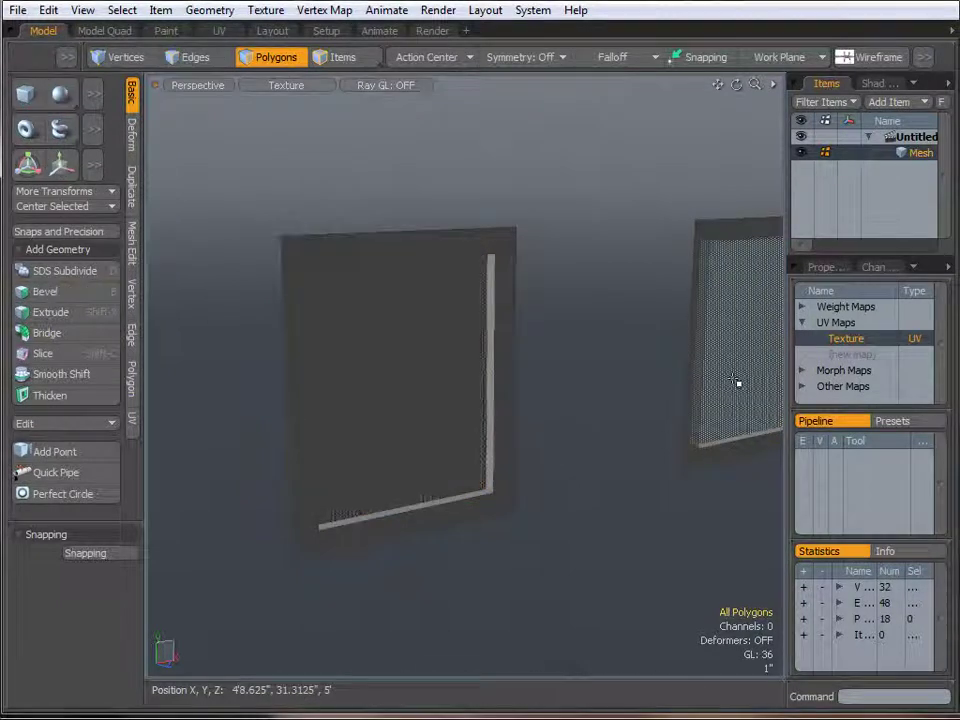
pyautogui.click(739, 384)
pyautogui.keyDown('shift'); pyautogui.click(413, 377); pyautogui.keyUp('shift')
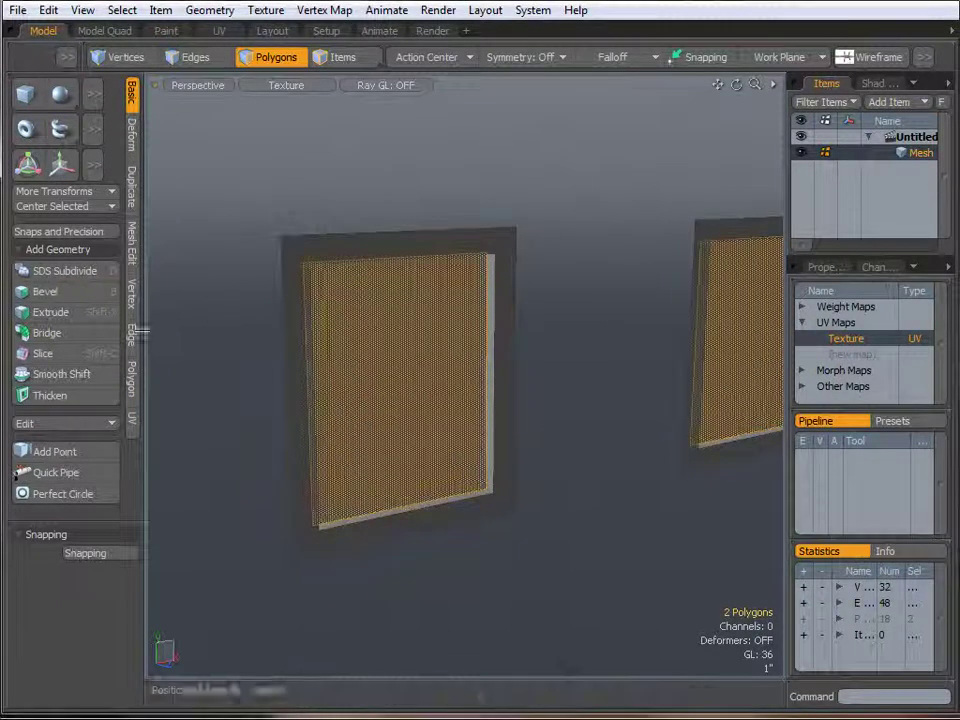
pyautogui.click(138, 256)
pyautogui.click(58, 394)
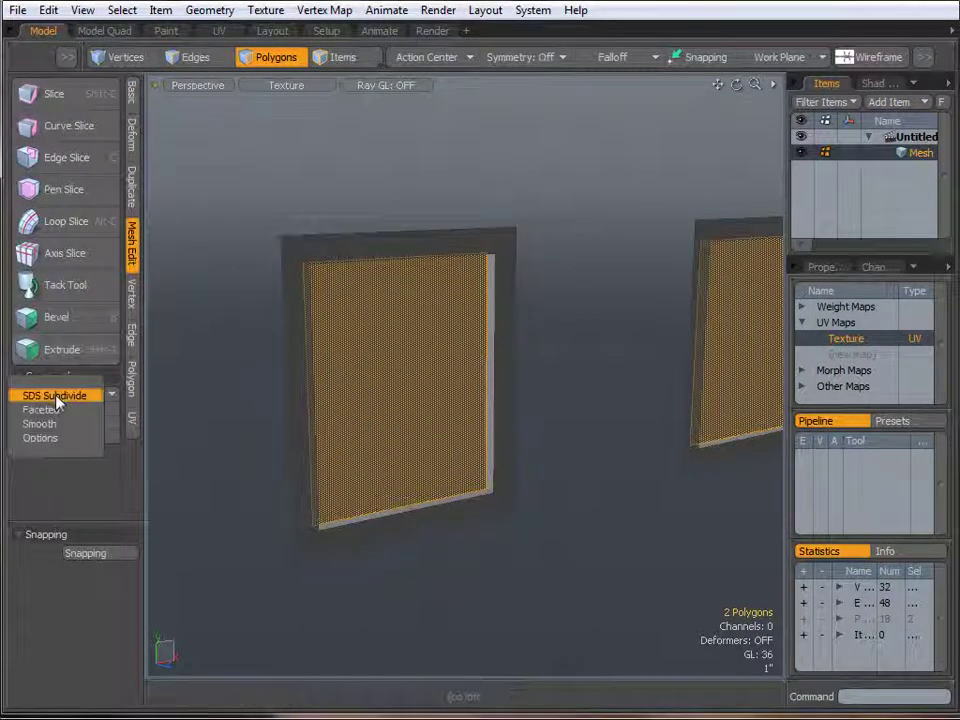
pyautogui.click(54, 411)
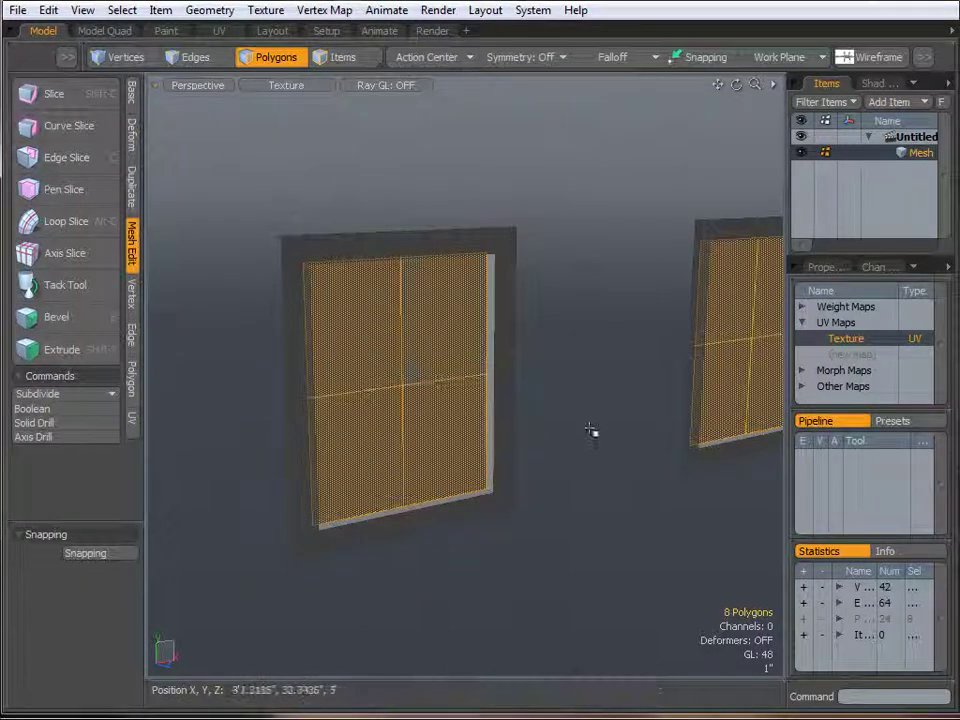
# Bevel the eight window pane faces individually, insetting and recessing them to leave crossbars between the panes.
pyautogui.press('b')
pyautogui.moveTo(656, 355)
pyautogui.mouseDown()
pyautogui.moveTo(626, 358)
pyautogui.moveTo(646, 369)
pyautogui.mouseUp()
pyautogui.keyDown('shift'); pyautogui.click(600, 361); pyautogui.keyUp('shift')
pyautogui.press('q')
pyautogui.click(600, 428)
pyautogui.keyDown('alt'); pyautogui.moveTo(612, 434); pyautogui.dragTo(551, 386); pyautogui.keyUp('alt')
pyautogui.press('3')
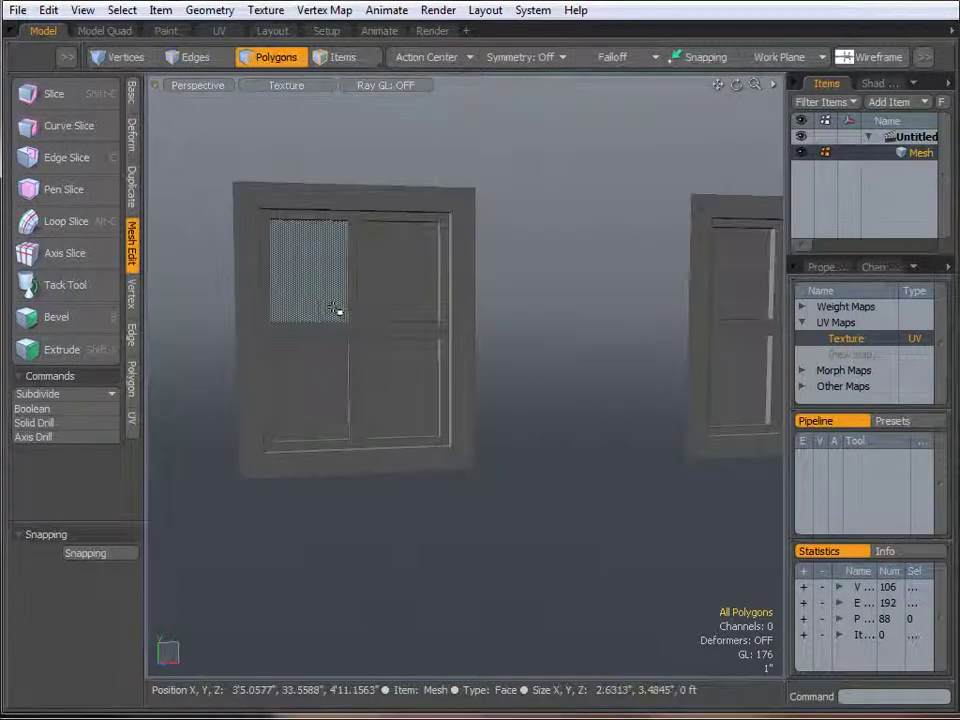
# Assign a material named Wood to all the visible window polygons.
pyautogui.scroll(2, 335, 310)
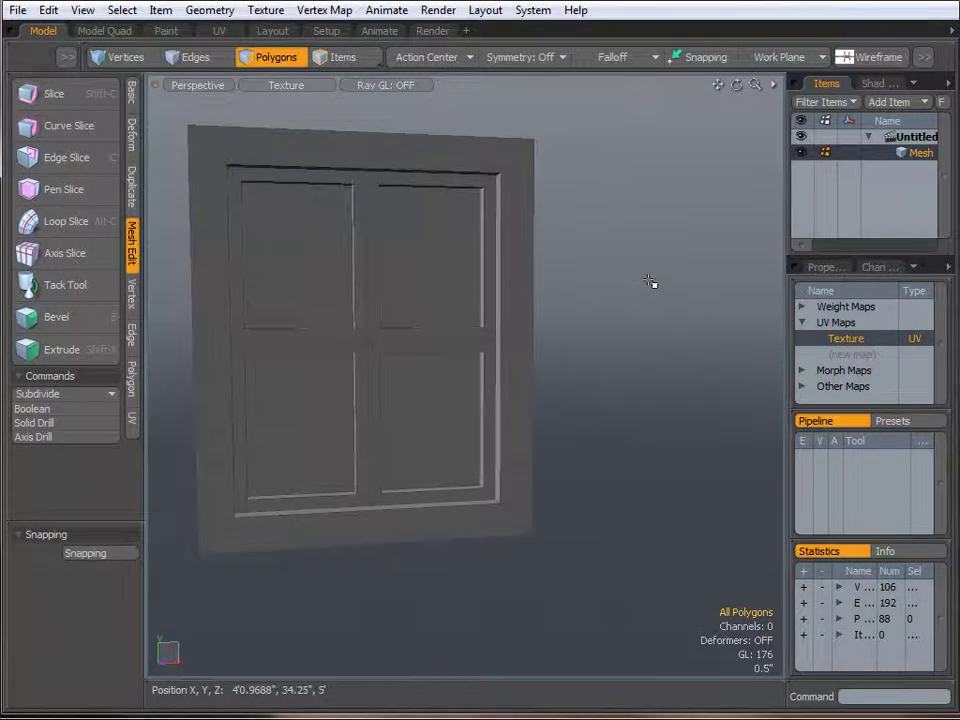
pyautogui.press('m')
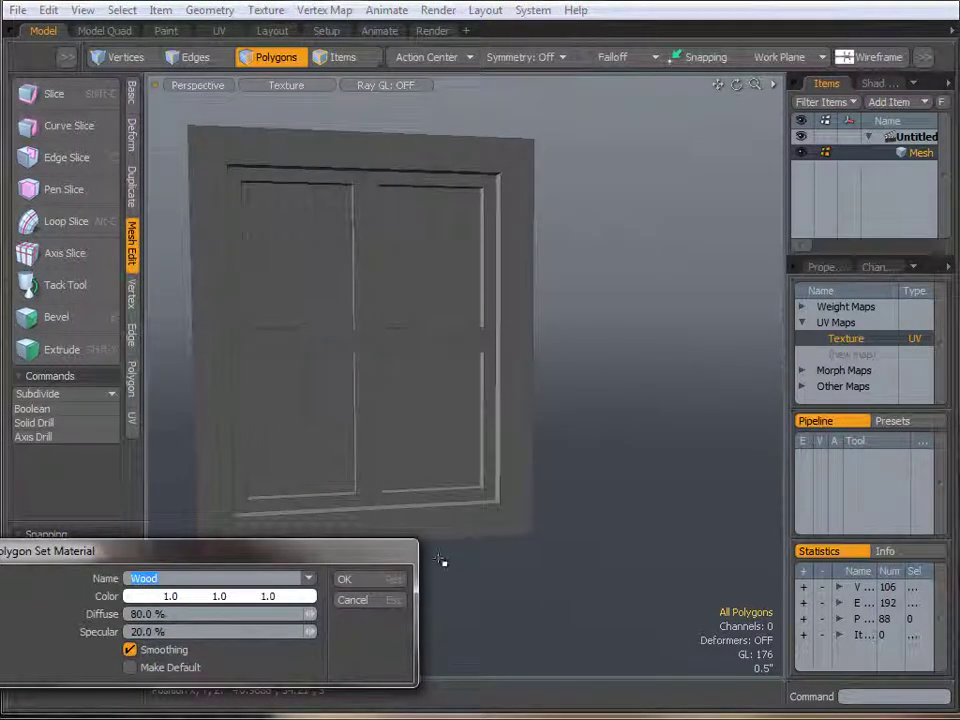
pyautogui.click(396, 579)
# Add the Patio image from the Sheriff textures folder as an image map layer in the Wood material.
pyautogui.click(887, 86)
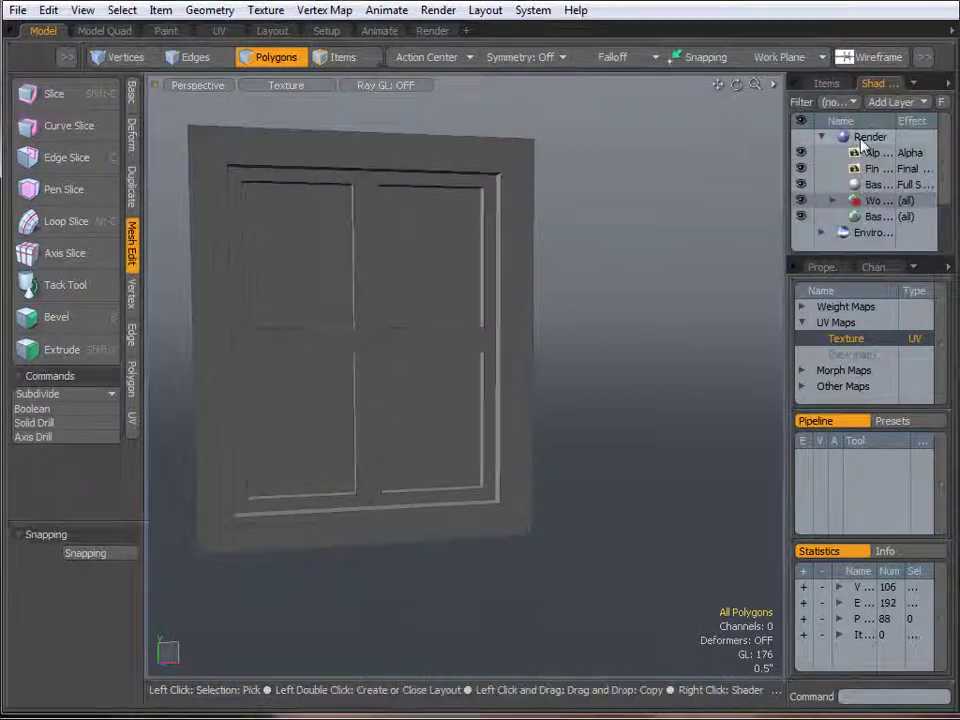
pyautogui.click(878, 202)
pyautogui.click(897, 101)
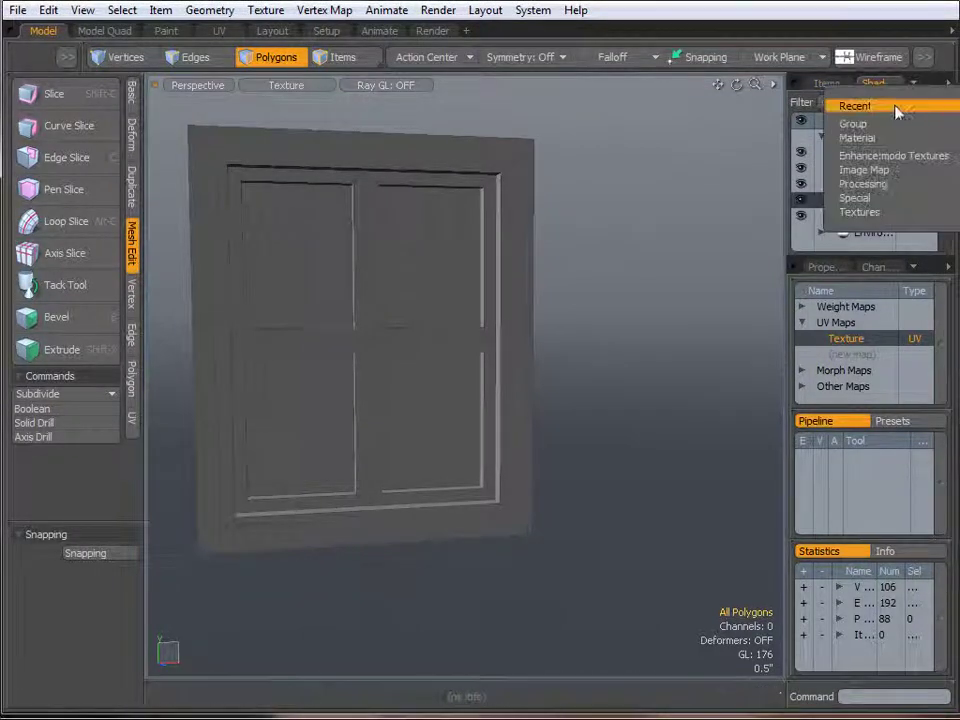
pyautogui.click(864, 170)
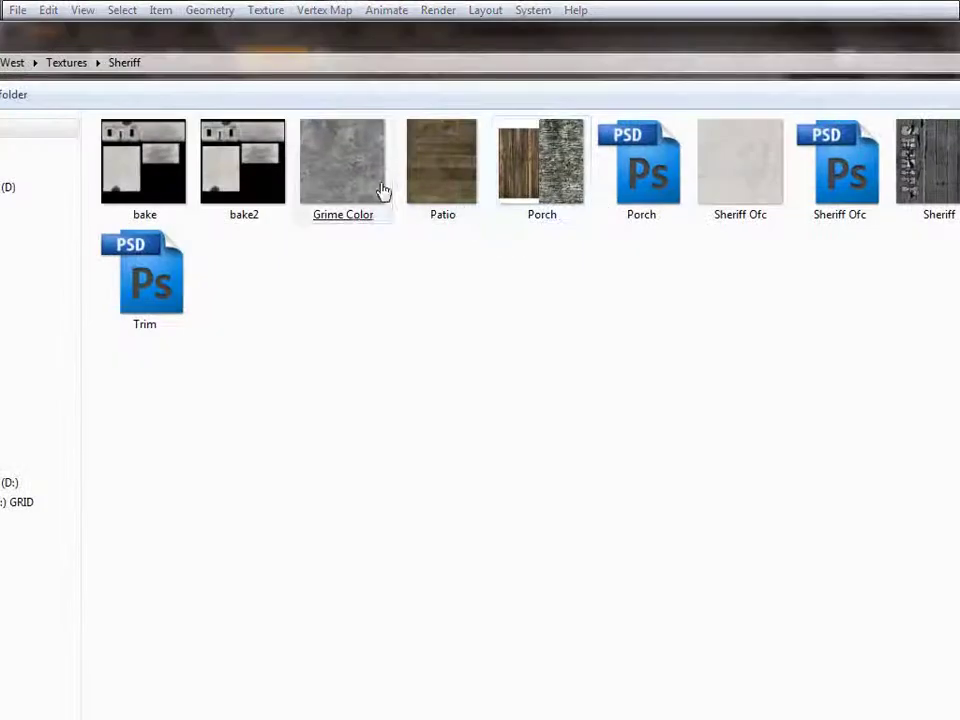
pyautogui.doubleClick(459, 165)
pyautogui.click(621, 461)
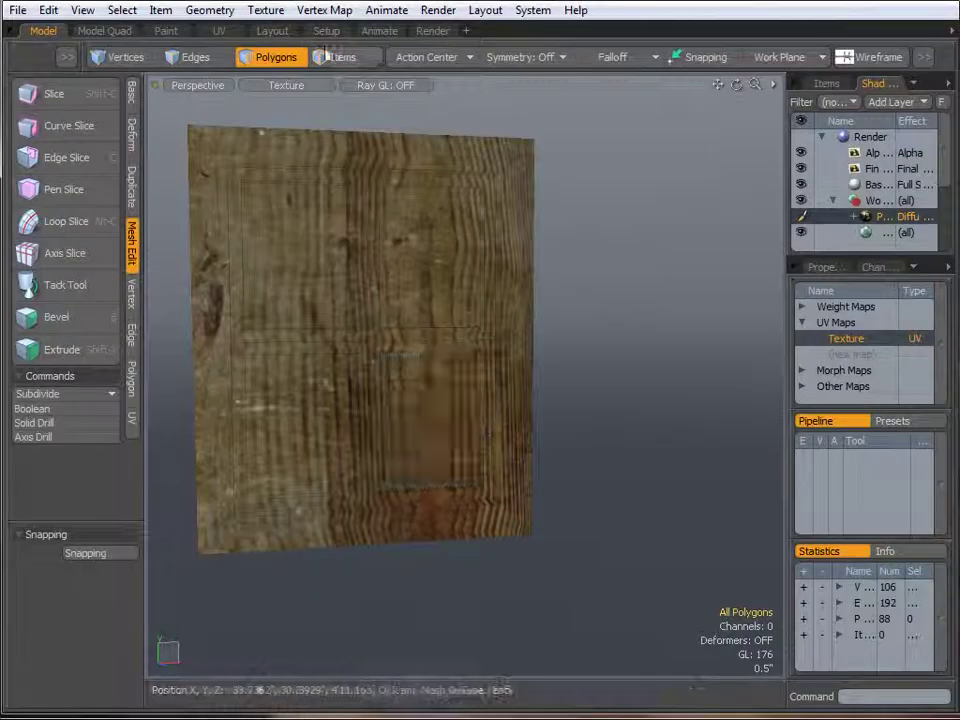
# Project new UVs for all window polygons onto the Texture UV map using the Atlas projection type.
pyautogui.click(218, 32)
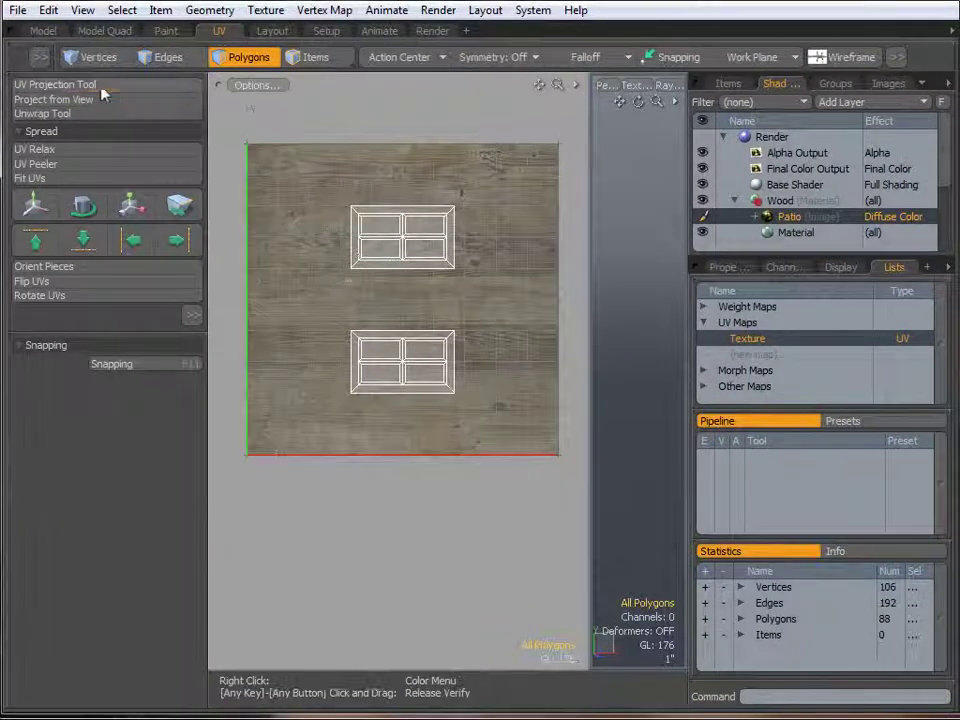
pyautogui.click(60, 85)
pyautogui.click(278, 127)
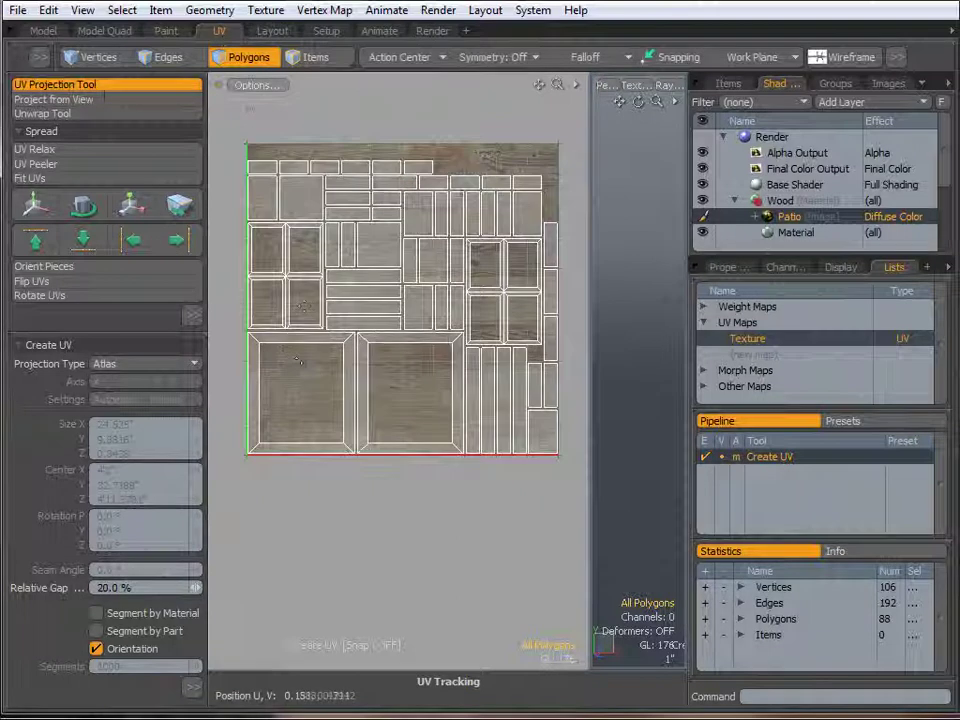
# Select the vertical frame and crossbar pieces of both windows in the UV layout and rotate them 90°.
pyautogui.scroll(2, 305, 305)
pyautogui.press('space')
pyautogui.moveTo(232, 396); pyautogui.dragTo(486, 409)
pyautogui.scroll(-2, 482, 409)
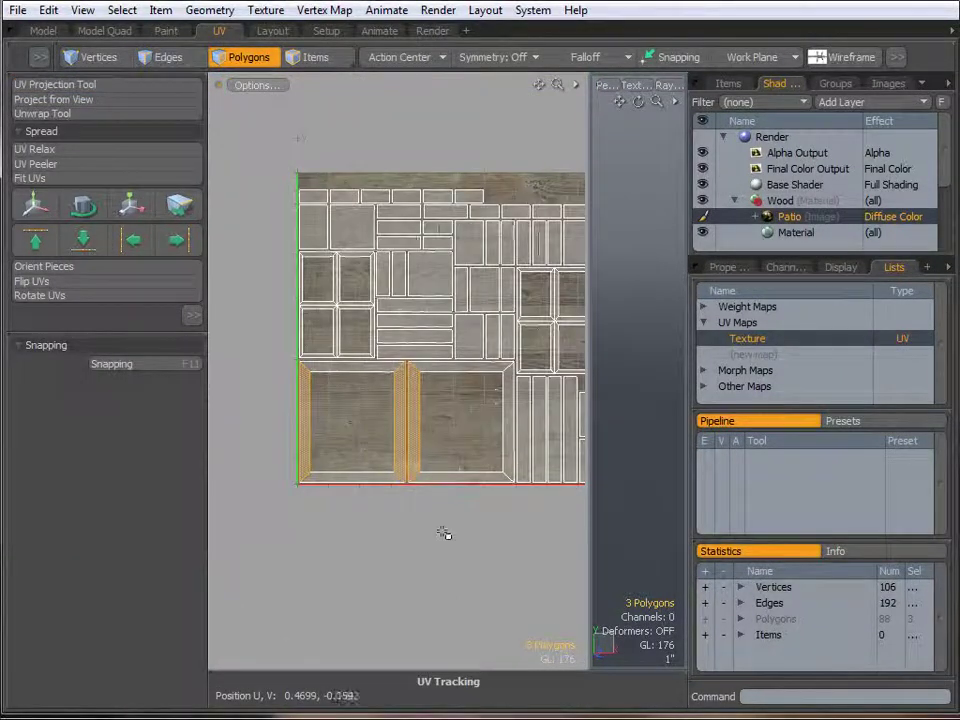
pyautogui.keyDown('alt'); pyautogui.moveTo(446, 531); pyautogui.dragTo(403, 542); pyautogui.keyUp('alt')
pyautogui.keyDown('shift'); pyautogui.click(487, 352); pyautogui.keyUp('shift')
pyautogui.keyDown('shift'); pyautogui.moveTo(488, 352); pyautogui.dragTo(556, 352); pyautogui.keyUp('shift')
pyautogui.moveTo(545, 300)
pyautogui.keyDown('shift'); pyautogui.mouseDown()
pyautogui.moveTo(561, 300)
pyautogui.moveTo(484, 306)
pyautogui.mouseUp(); pyautogui.keyUp('shift')
pyautogui.moveTo(294, 293)
pyautogui.keyDown('shift'); pyautogui.mouseDown()
pyautogui.moveTo(266, 288)
pyautogui.moveTo(337, 285)
pyautogui.mouseUp(); pyautogui.keyUp('shift')
pyautogui.keyDown('shift'); pyautogui.moveTo(279, 333); pyautogui.dragTo(336, 339); pyautogui.keyUp('shift')
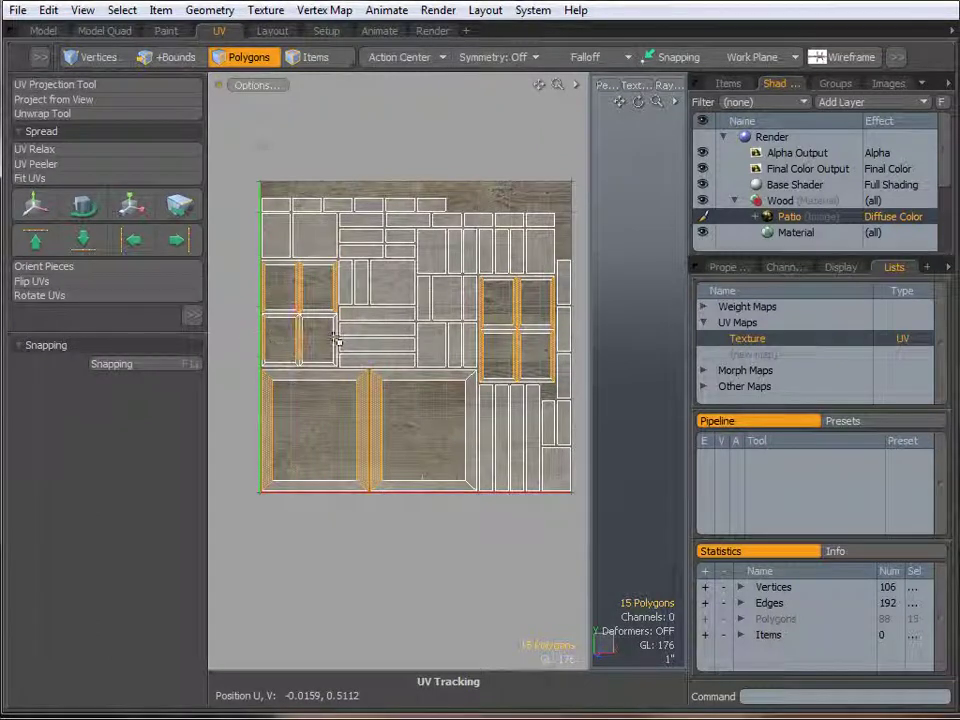
pyautogui.press('e')
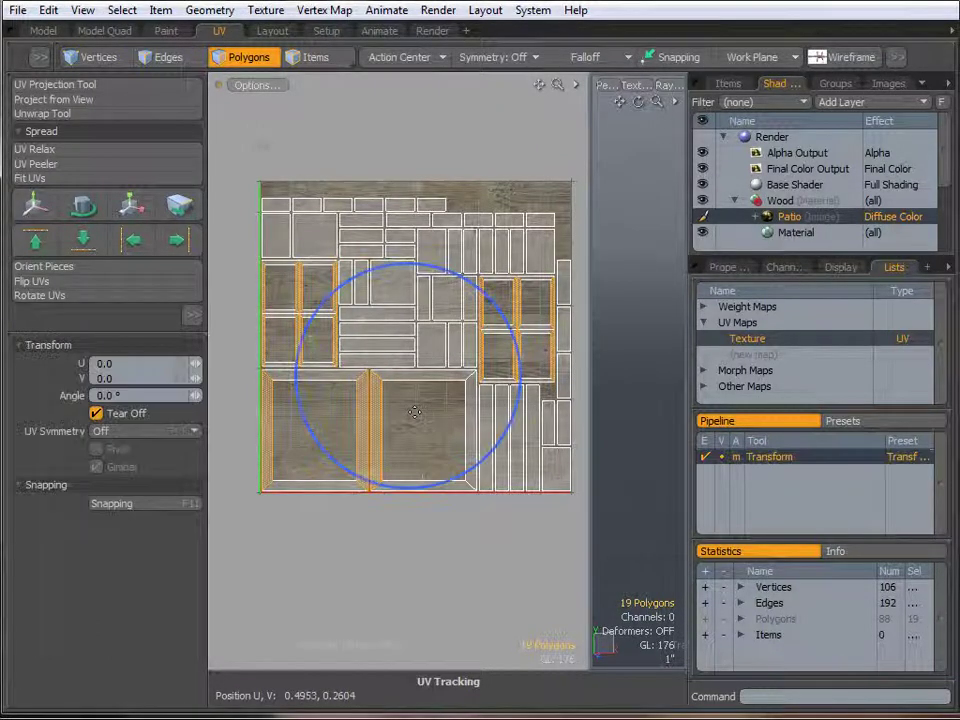
pyautogui.press('space')
pyautogui.keyDown('shift'); pyautogui.click(445, 425); pyautogui.keyUp('shift')
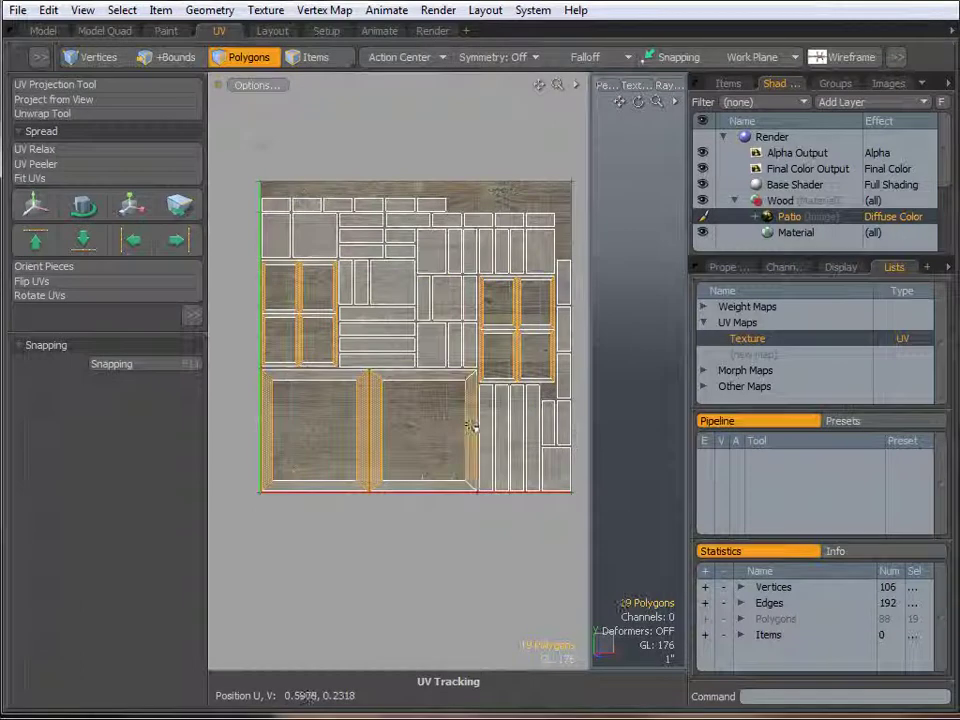
pyautogui.press('y')
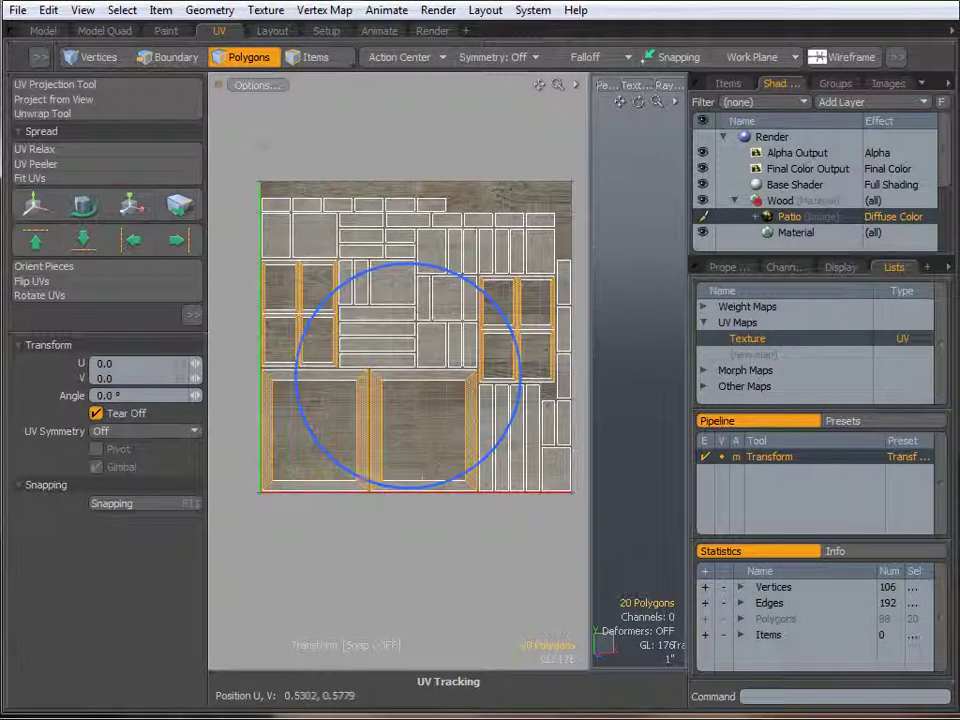
pyautogui.moveTo(360, 279); pyautogui.dragTo(314, 423)
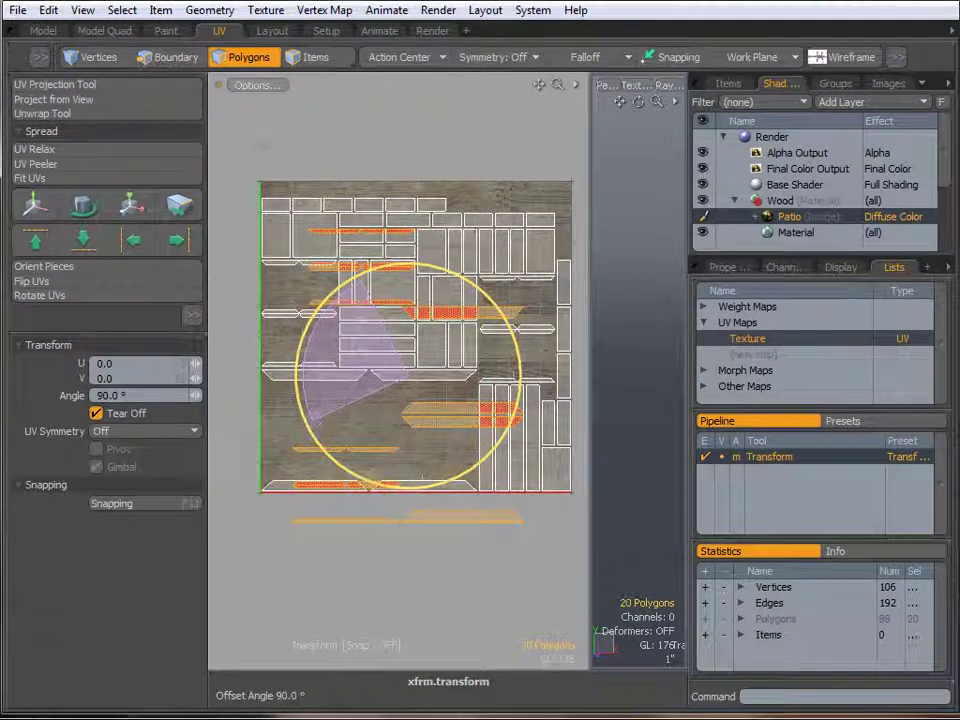
pyautogui.press('space')
# Select all the UV pieces, orient them horizontally and adjust their scale freehand.
pyautogui.moveTo(247, 204); pyautogui.dragTo(528, 612)
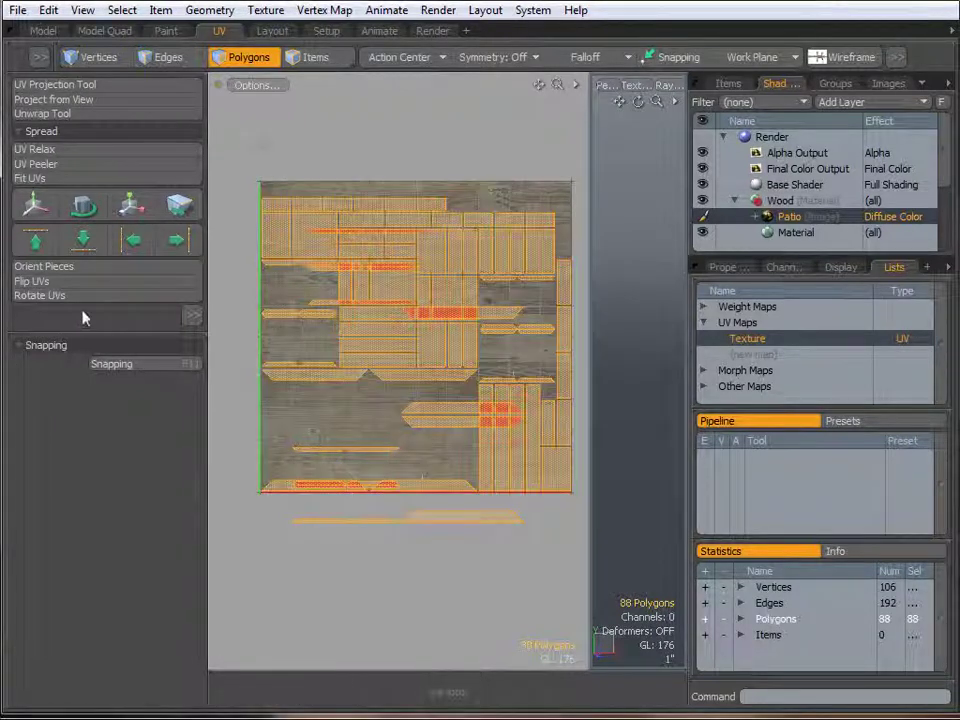
pyautogui.moveTo(91, 336); pyautogui.dragTo(91, 588)
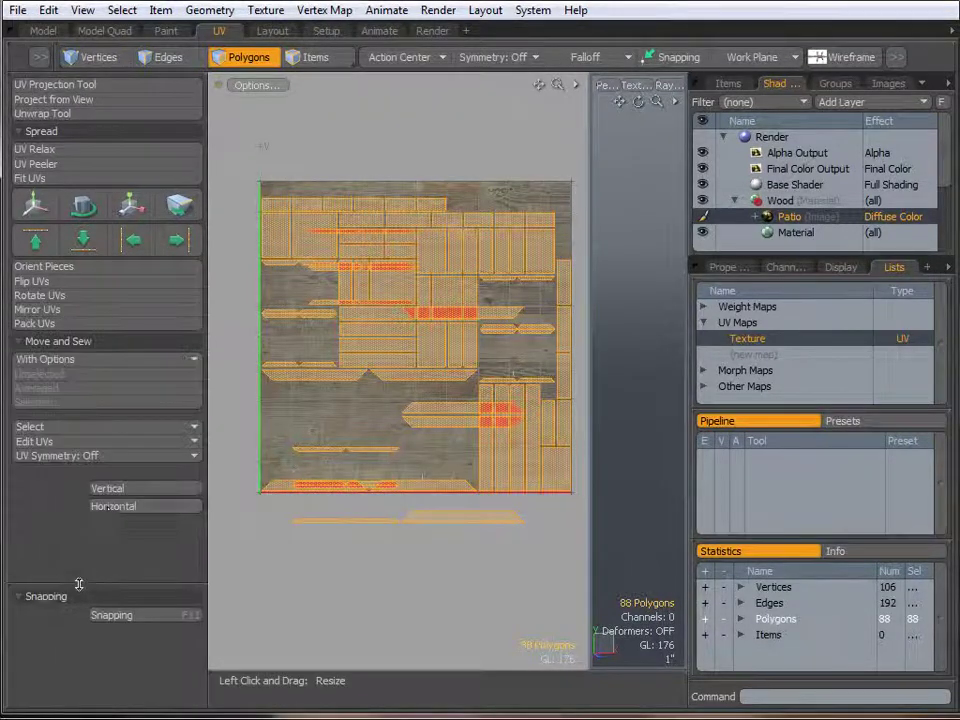
pyautogui.click(112, 506)
pyautogui.click(130, 204)
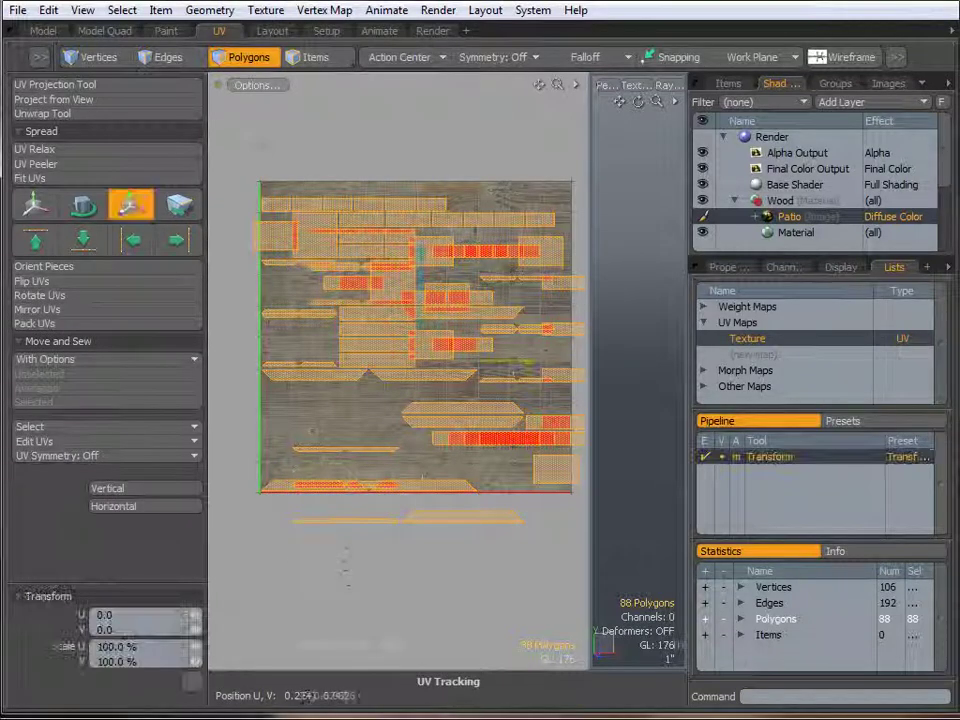
pyautogui.moveTo(514, 278); pyautogui.dragTo(510, 270)
pyautogui.press('q')
# Return to the 3D model view, select the four pane polygons of the window and delete them.
pyautogui.click(36, 34)
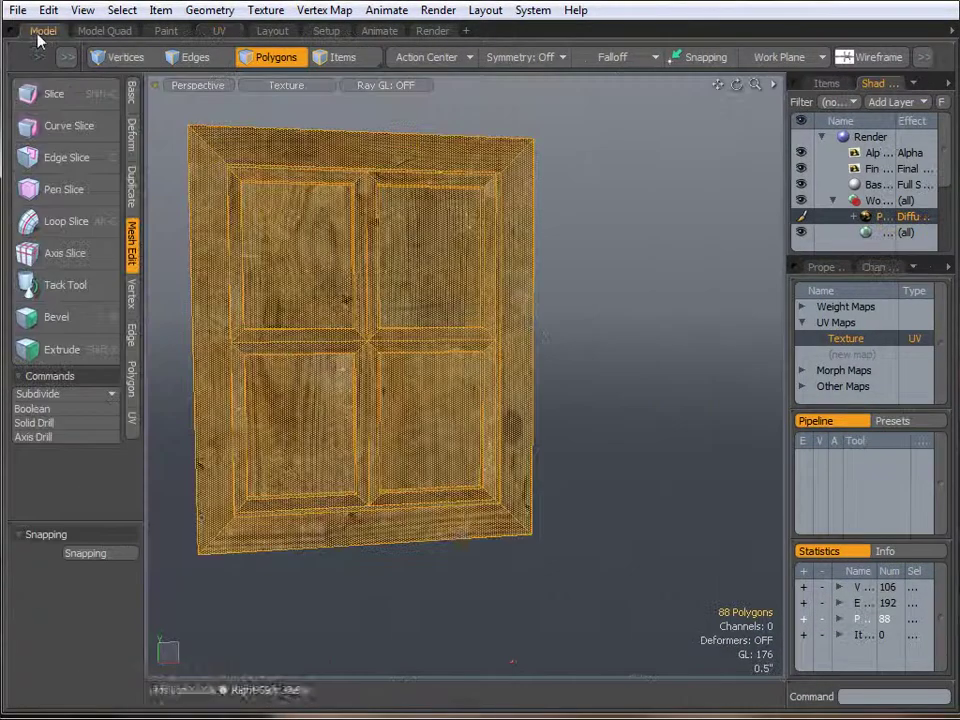
pyautogui.click(570, 311)
pyautogui.scroll(2, 570, 311)
pyautogui.keyDown('alt'); pyautogui.keyDown('shift'); pyautogui.moveTo(594, 305); pyautogui.dragTo(751, 273); pyautogui.keyUp('shift'); pyautogui.keyUp('alt')
pyautogui.keyDown('shift'); pyautogui.click(553, 460); pyautogui.keyUp('shift')
pyautogui.keyDown('shift'); pyautogui.click(370, 440); pyautogui.keyUp('shift')
pyautogui.keyDown('shift'); pyautogui.click(354, 274); pyautogui.keyUp('shift')
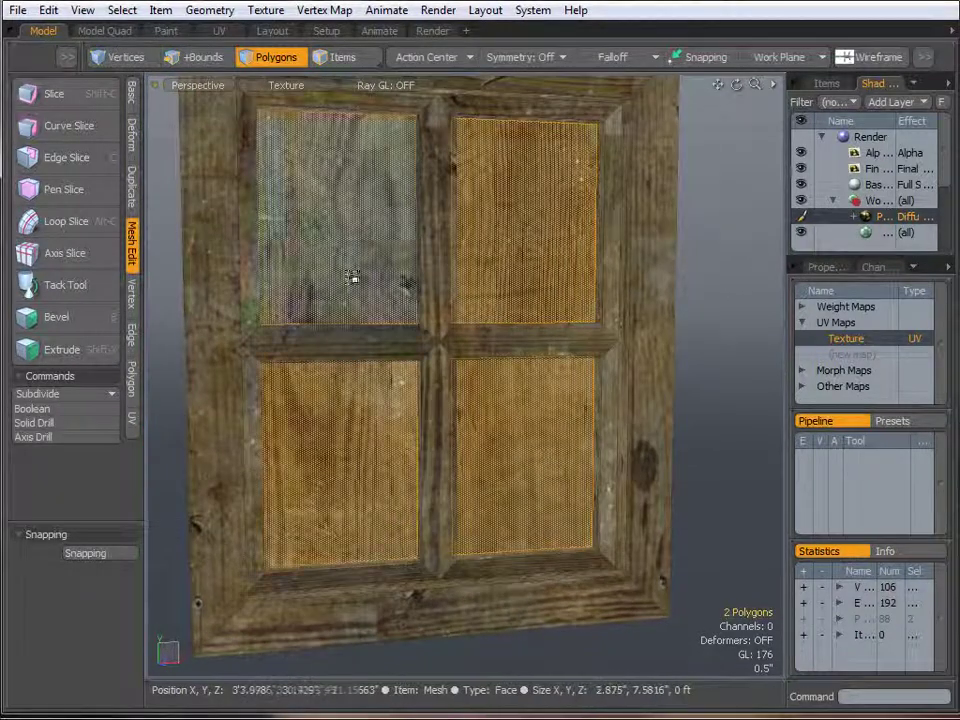
pyautogui.press('Delete')
# Examine the wood grain direction on the window frame and at the mitred crossbar joints.
pyautogui.scroll(1, 765, 386)
pyautogui.scroll(-1, 765, 386)
pyautogui.scroll(1, 765, 386)
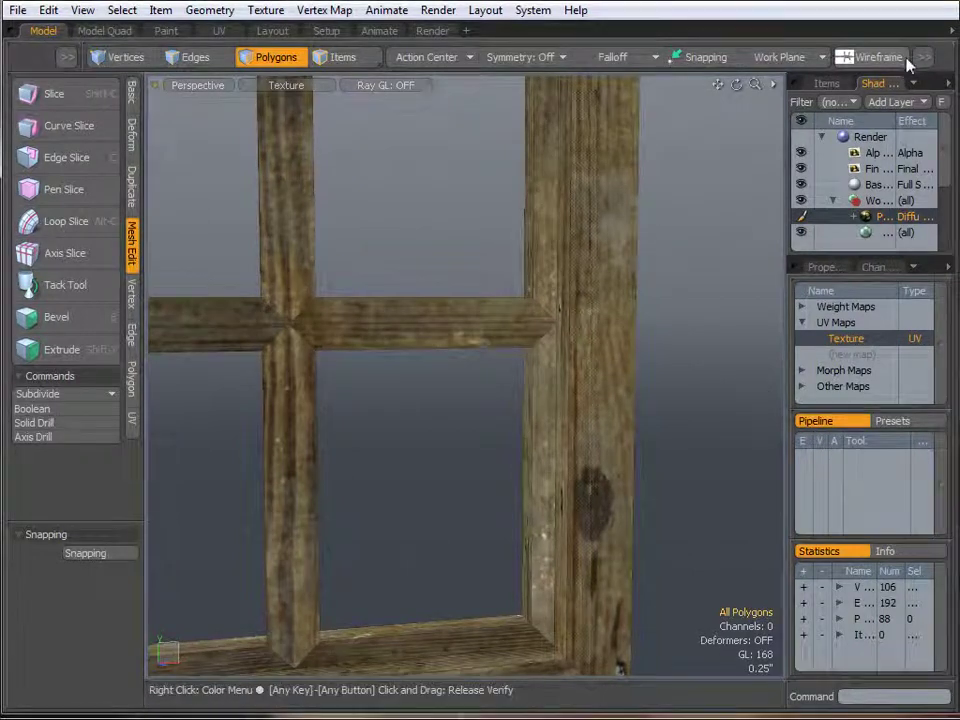
pyautogui.scroll(-1, 632, 271)
pyautogui.keyDown('alt'); pyautogui.moveTo(632, 272); pyautogui.dragTo(531, 278); pyautogui.keyUp('alt')
pyautogui.keyDown('alt'); pyautogui.moveTo(533, 224); pyautogui.dragTo(544, 300); pyautogui.keyUp('alt')
pyautogui.scroll(3, 552, 249)
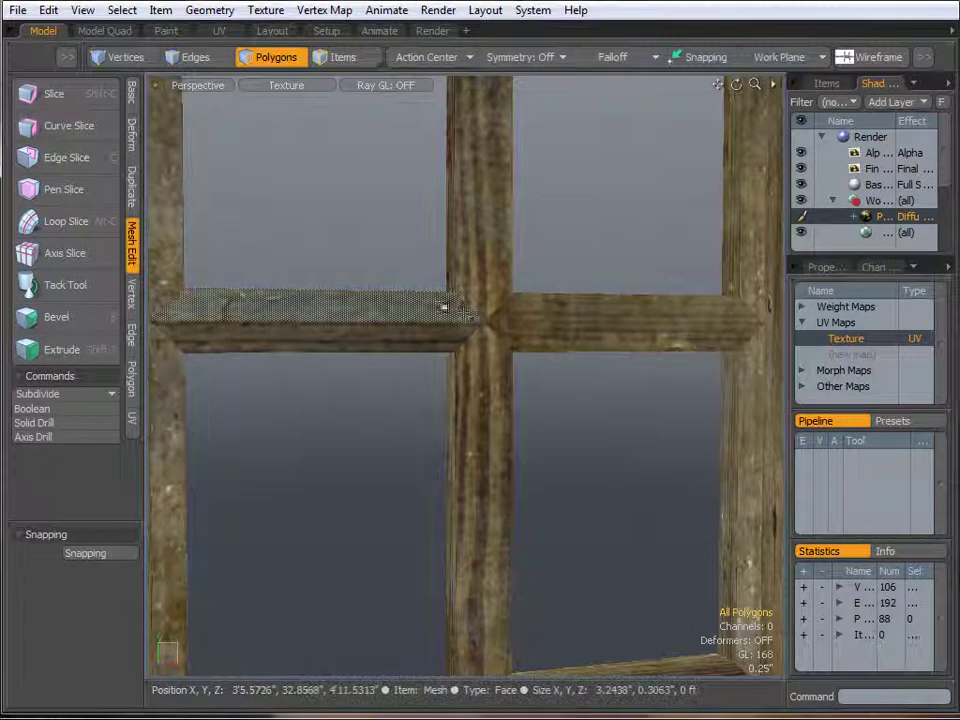
pyautogui.moveTo(621, 431)
pyautogui.keyDown('alt'); pyautogui.mouseDown()
pyautogui.moveTo(540, 430)
pyautogui.moveTo(611, 433)
pyautogui.mouseUp(); pyautogui.keyUp('alt')
pyautogui.scroll(-3, 611, 433)
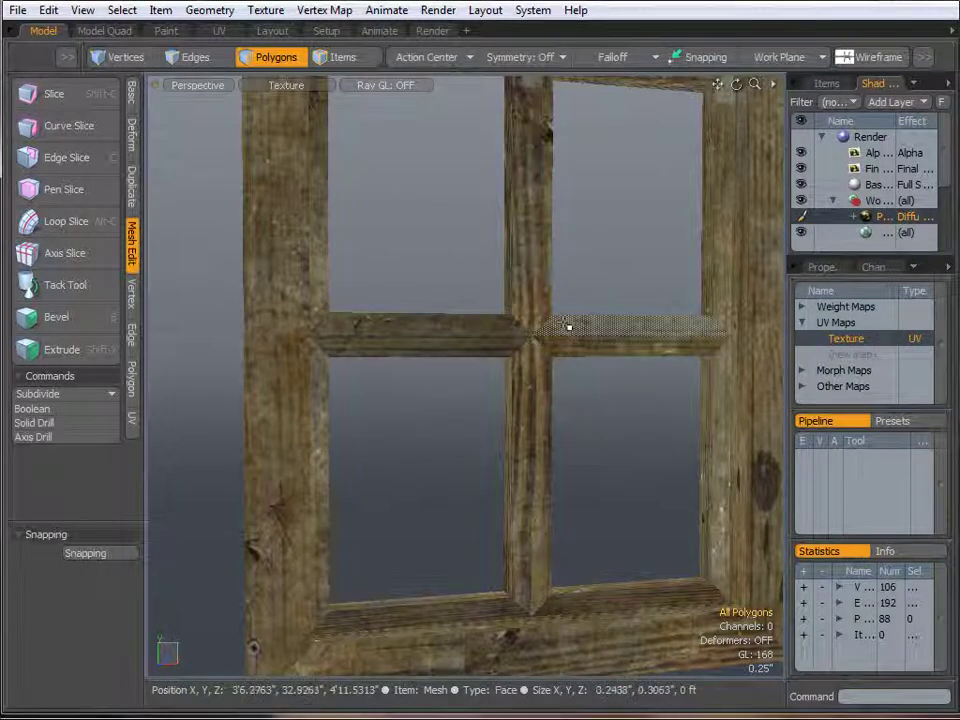
pyautogui.scroll(-2, 568, 328)
pyautogui.keyDown('alt'); pyautogui.keyDown('shift'); pyautogui.moveTo(568, 328); pyautogui.dragTo(532, 384); pyautogui.keyUp('shift'); pyautogui.keyUp('alt')
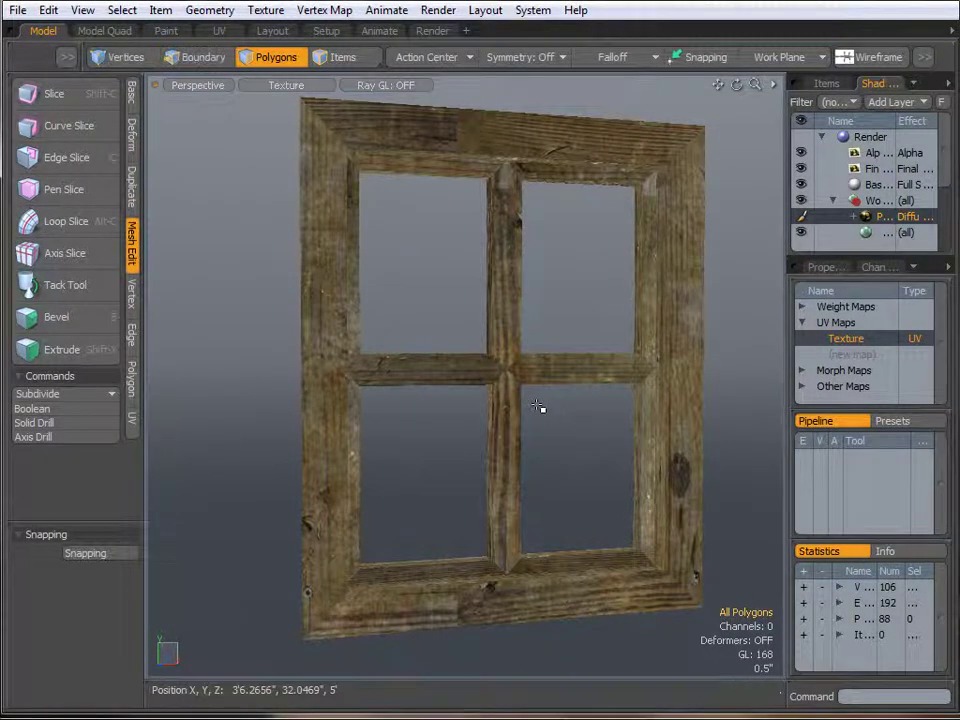
# Undo the pane deletion, UV, material and bevel work back to the flat, untextured window polygons.
pyautogui.hotkey('ctrl', 'z')
pyautogui.hotkey('ctrl', 'z')
pyautogui.hotkey('ctrl', 'z')
pyautogui.hotkey('ctrl', 'z')
pyautogui.hotkey('ctrl', 'z')
pyautogui.hotkey('ctrl', 'z')
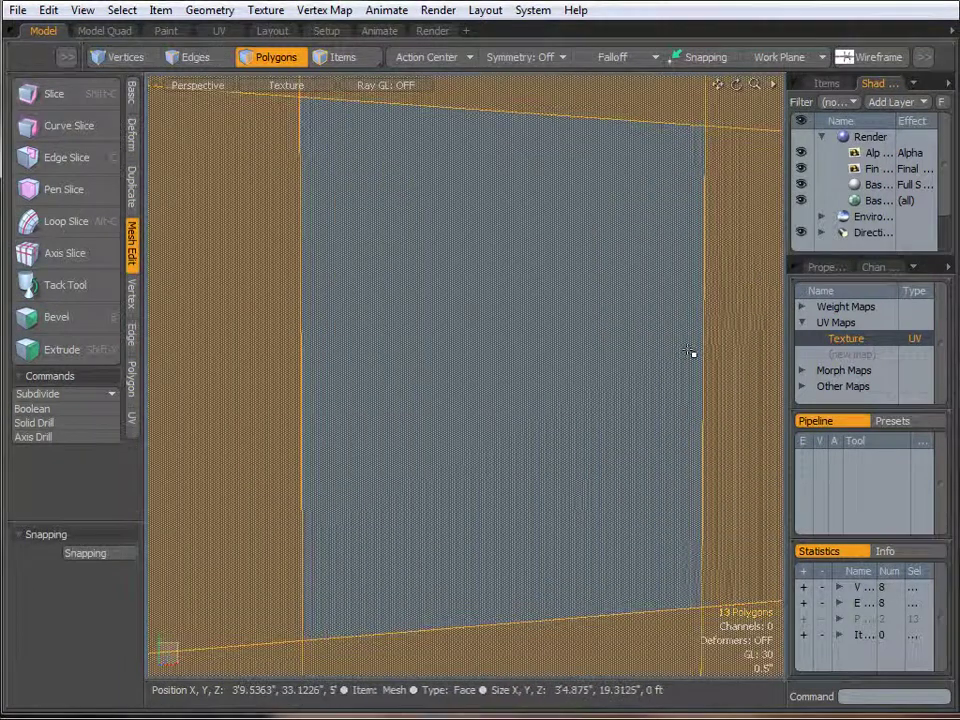
# Select the two flat window polygons in the wall and isolate them by hiding the surrounding polygons.
pyautogui.scroll(-5, 692, 354)
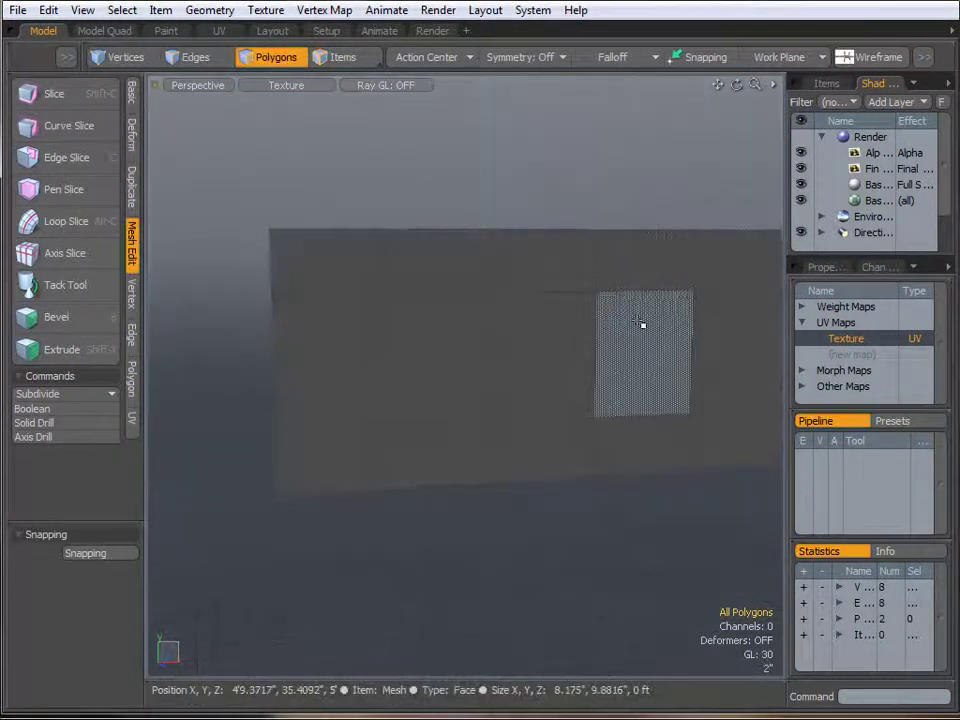
pyautogui.click(638, 320)
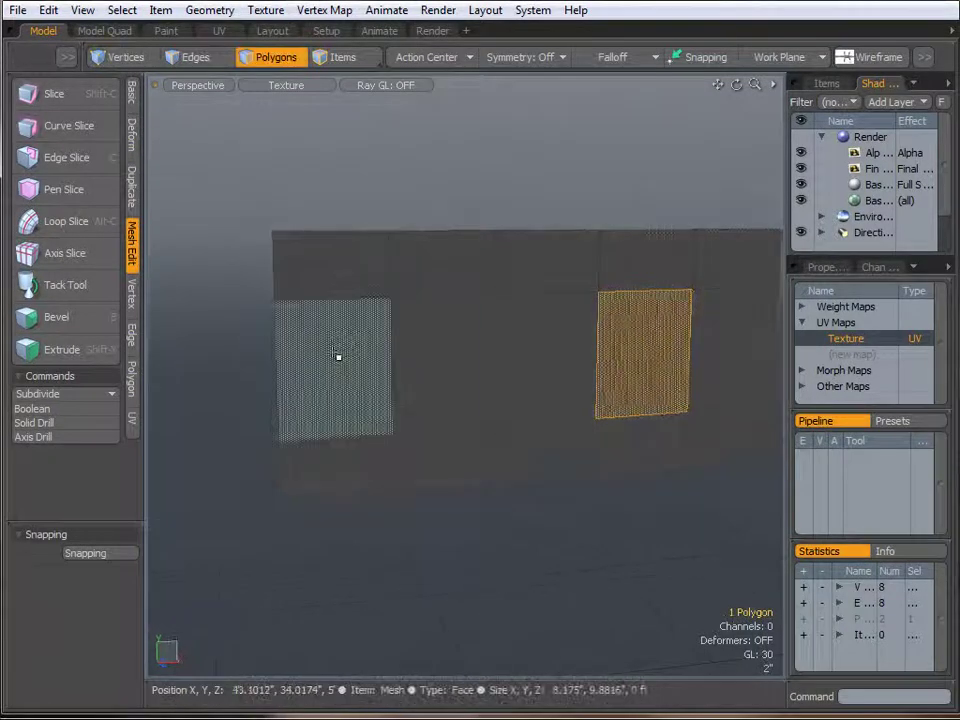
pyautogui.keyDown('shift'); pyautogui.click(421, 366); pyautogui.keyUp('shift')
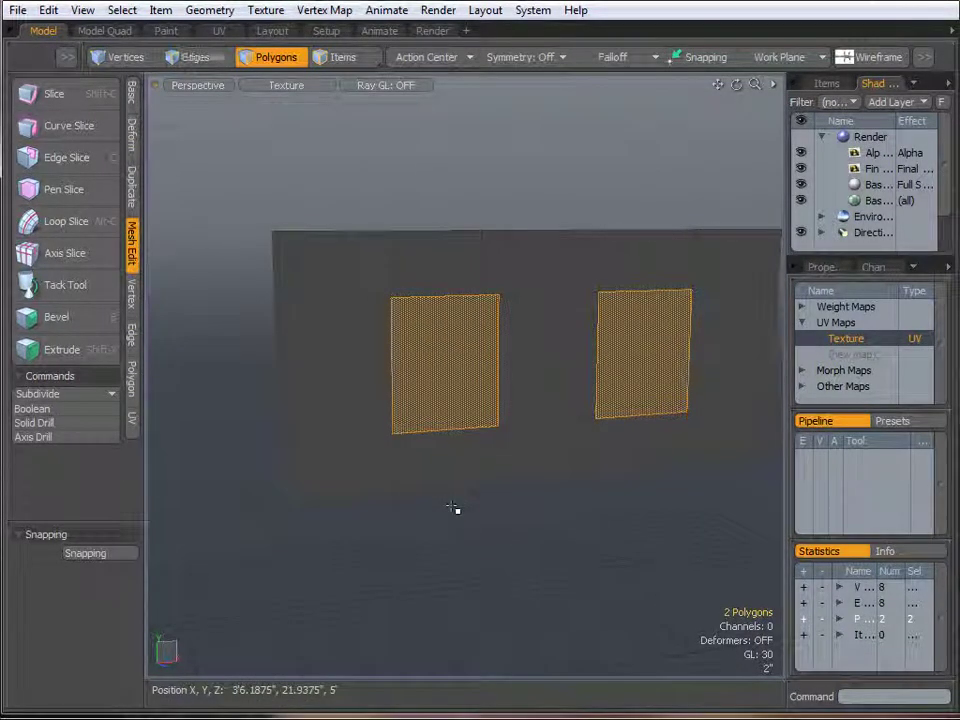
pyautogui.keyDown('alt'); pyautogui.moveTo(514, 403); pyautogui.dragTo(465, 388); pyautogui.keyUp('alt')
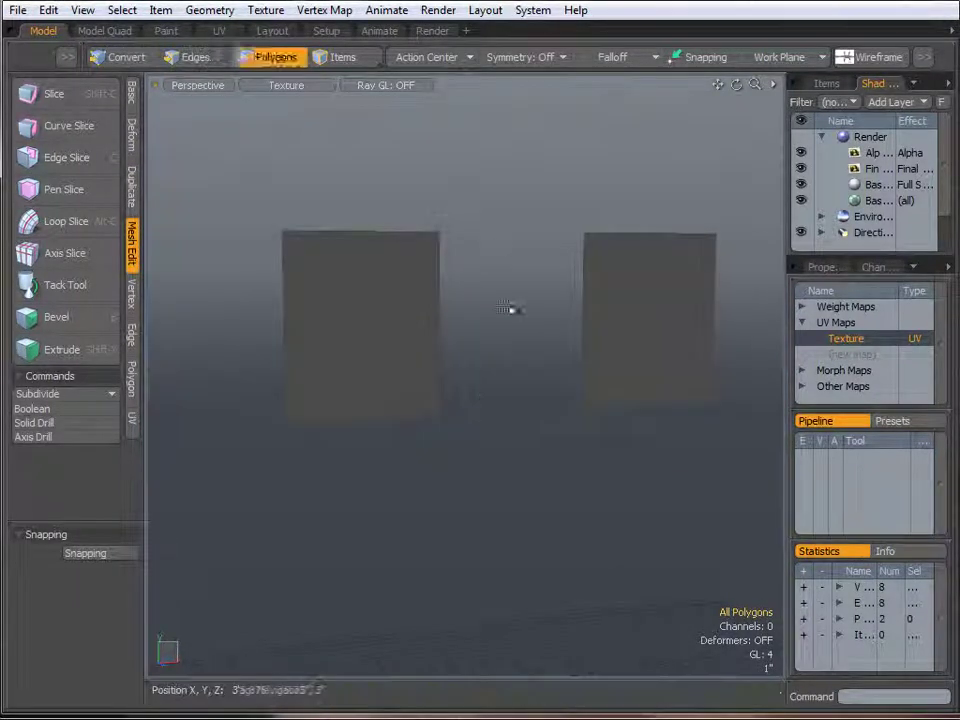
# Loop slice the top and bottom edges of both windows with two symmetric vertical cuts at 12%.
pyautogui.press('space')
pyautogui.press('space')
pyautogui.moveTo(350, 142)
pyautogui.mouseDown()
pyautogui.moveTo(411, 564)
pyautogui.moveTo(661, 388)
pyautogui.mouseUp()
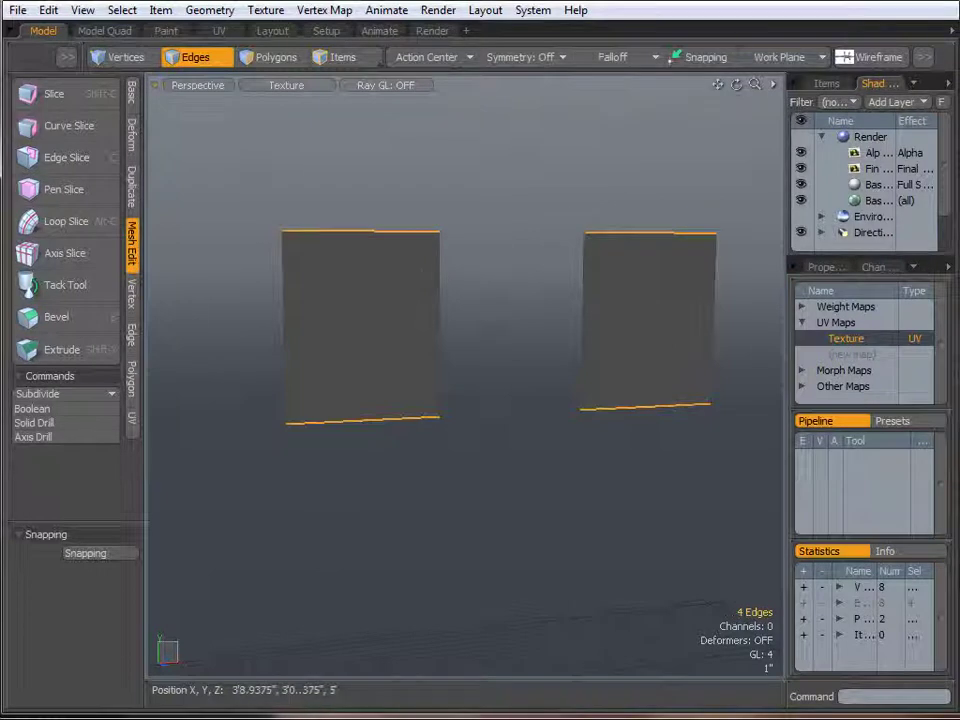
pyautogui.hotkey('alt', 'c')
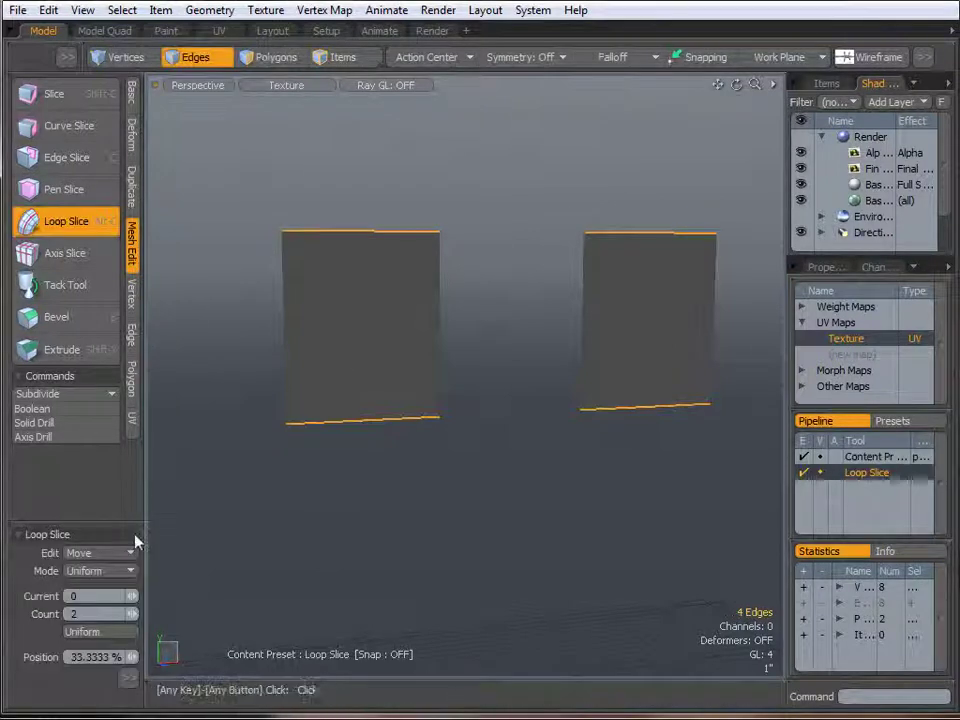
pyautogui.click(253, 547)
pyautogui.click(100, 571)
pyautogui.click(100, 589)
pyautogui.moveTo(132, 657); pyautogui.dragTo(107, 657)
pyautogui.moveTo(189, 120); pyautogui.dragTo(190, 120)
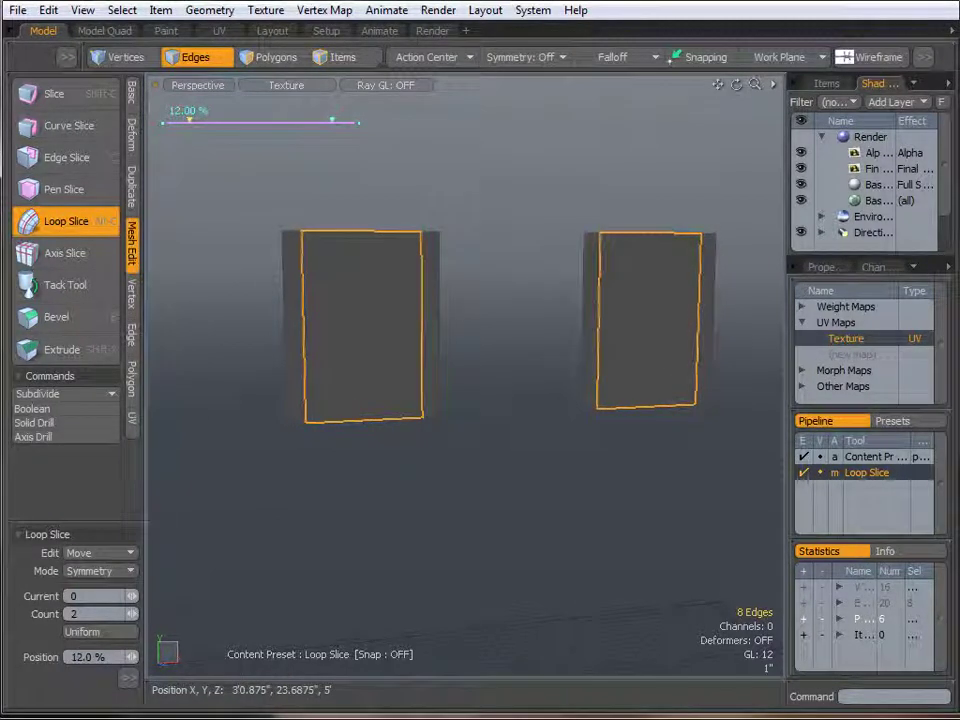
pyautogui.scroll(2, 282, 355)
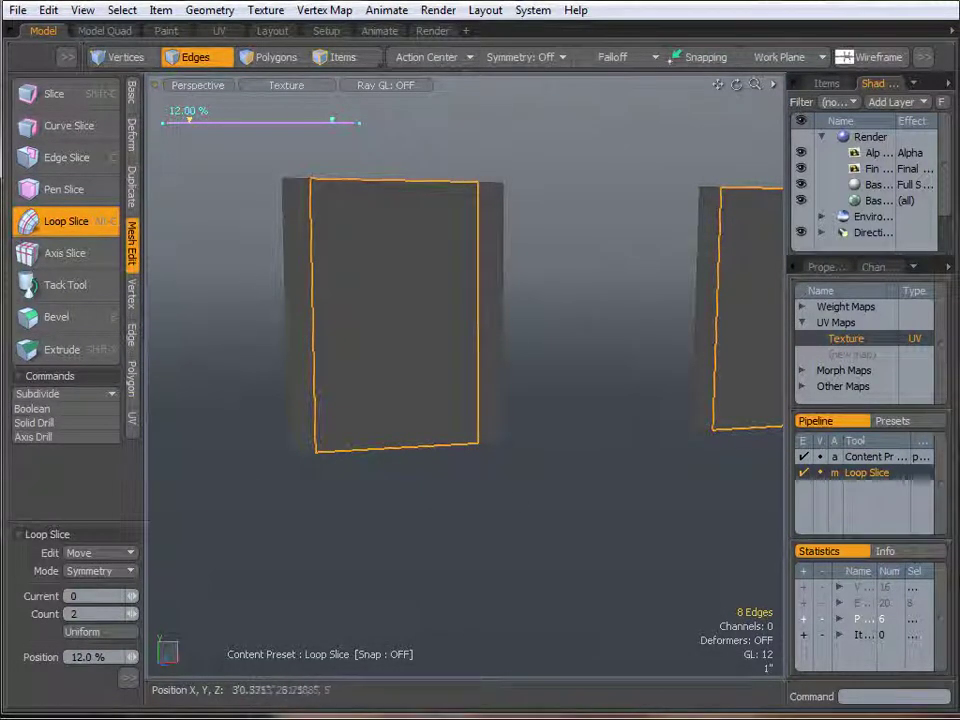
pyautogui.click(63, 224)
# Loop slice all the vertical edges of both windows with two symmetric horizontal cuts at 12%.
pyautogui.keyDown('alt'); pyautogui.moveTo(232, 273); pyautogui.dragTo(407, 366); pyautogui.keyUp('alt')
pyautogui.moveTo(753, 311); pyautogui.dragTo(257, 328)
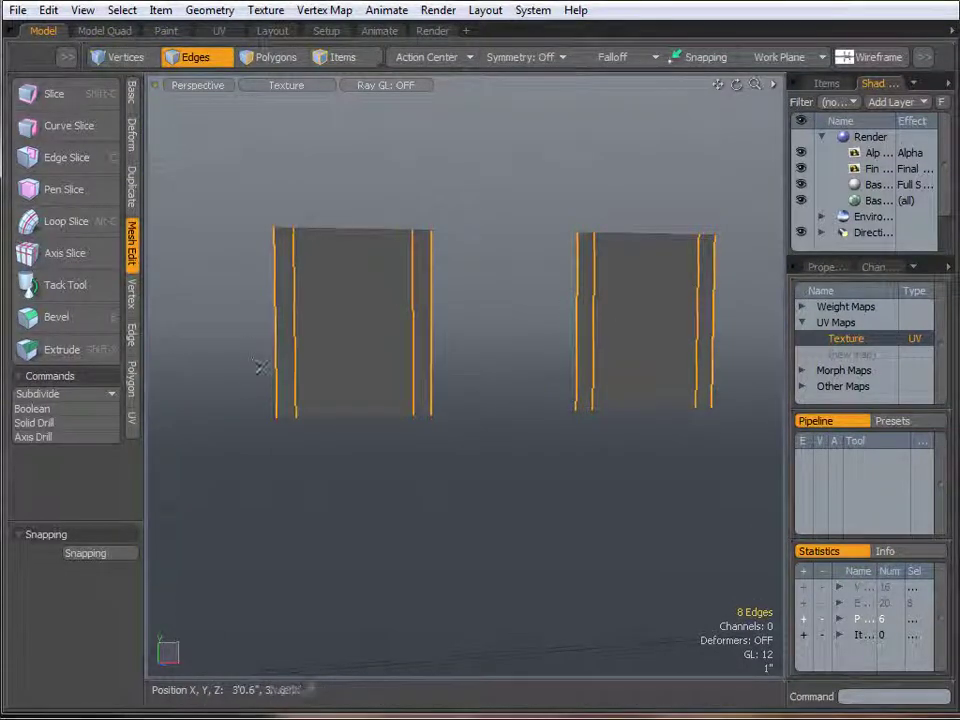
pyautogui.click(65, 222)
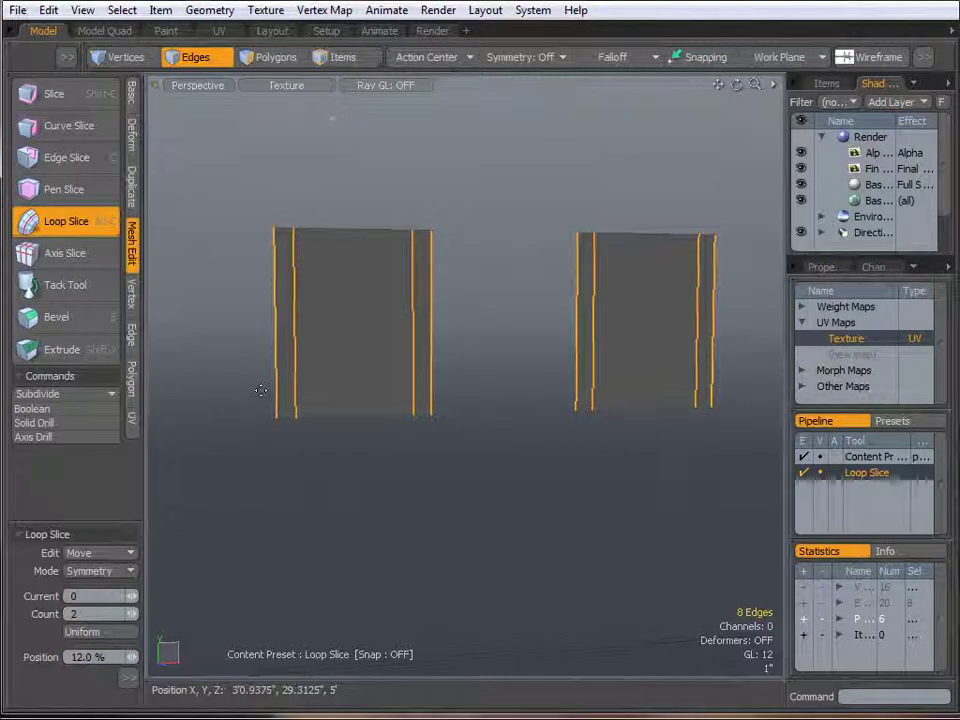
pyautogui.click(262, 397)
pyautogui.press('space')
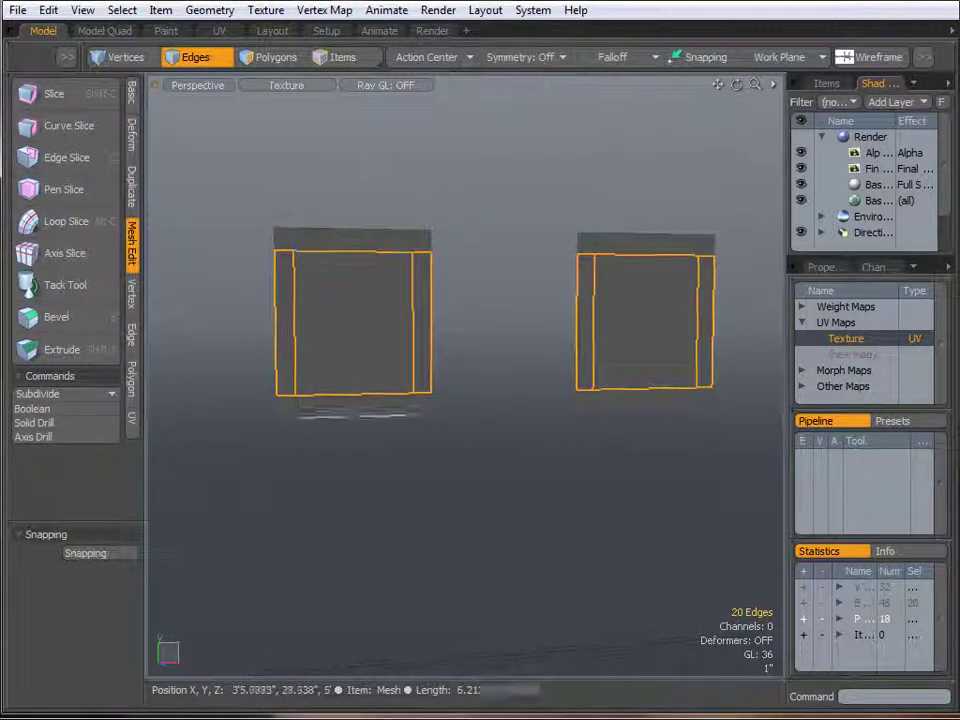
# Cut the top and bottom polygon rows of both windows and paste them back as detached strips.
pyautogui.click(256, 57)
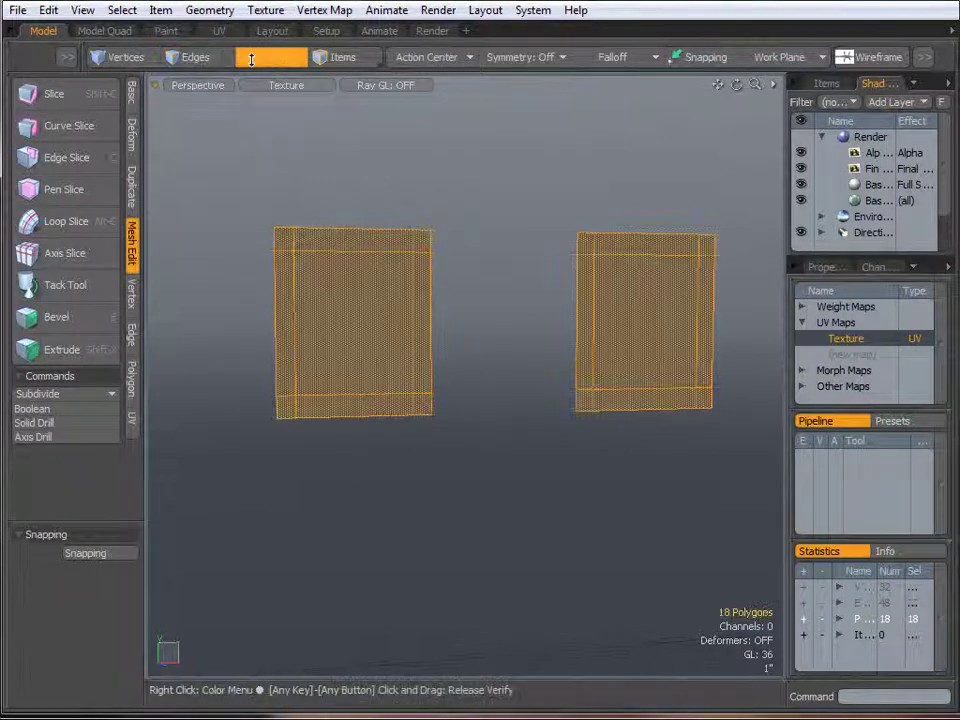
pyautogui.click(519, 232)
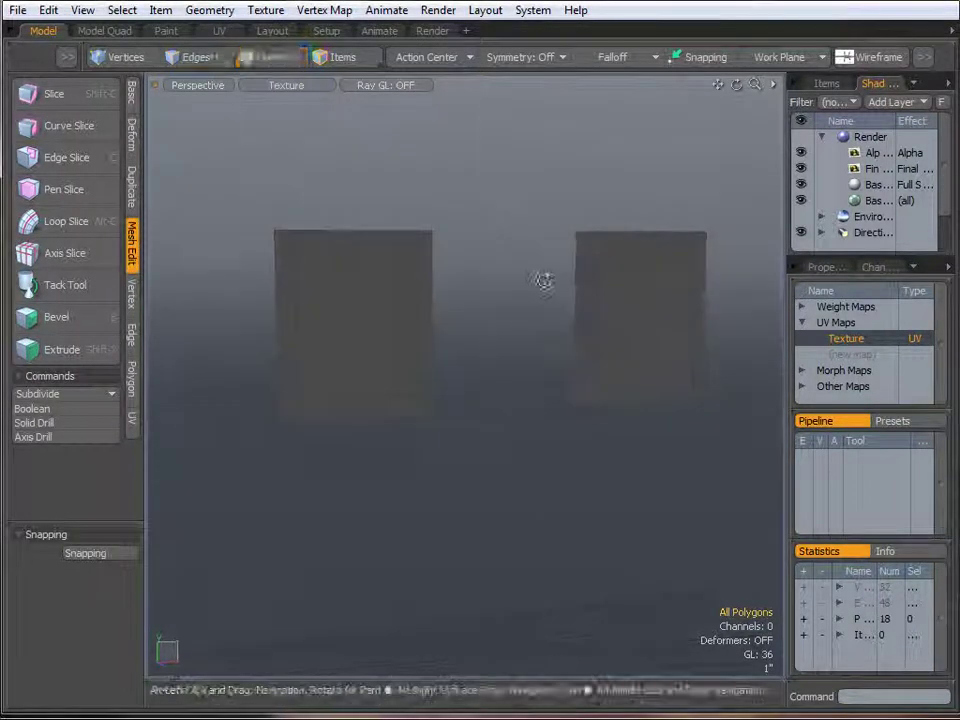
pyautogui.click(643, 243)
pyautogui.keyDown('shift'); pyautogui.click(348, 245); pyautogui.keyUp('shift')
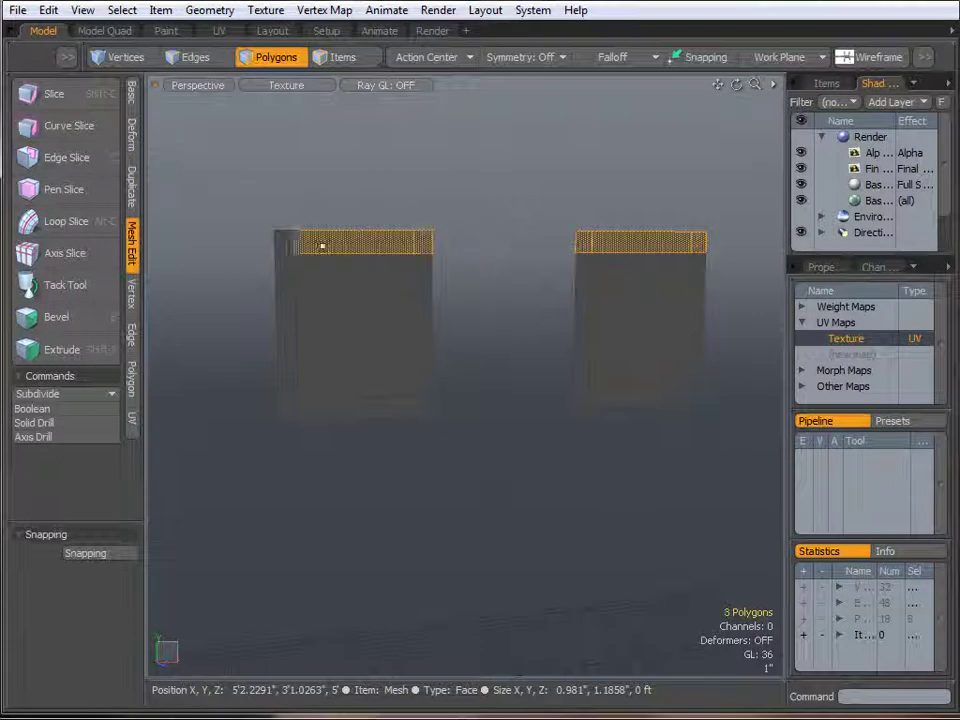
pyautogui.keyDown('shift'); pyautogui.click(350, 415); pyautogui.keyUp('shift')
pyautogui.keyDown('shift'); pyautogui.click(670, 398); pyautogui.keyUp('shift')
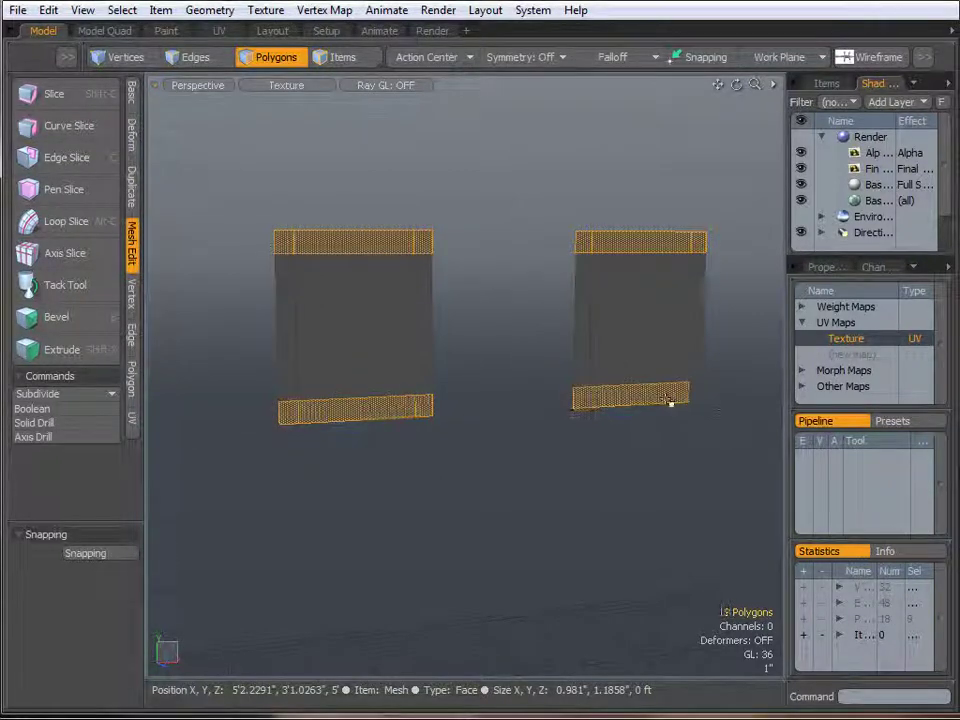
pyautogui.press('Delete')
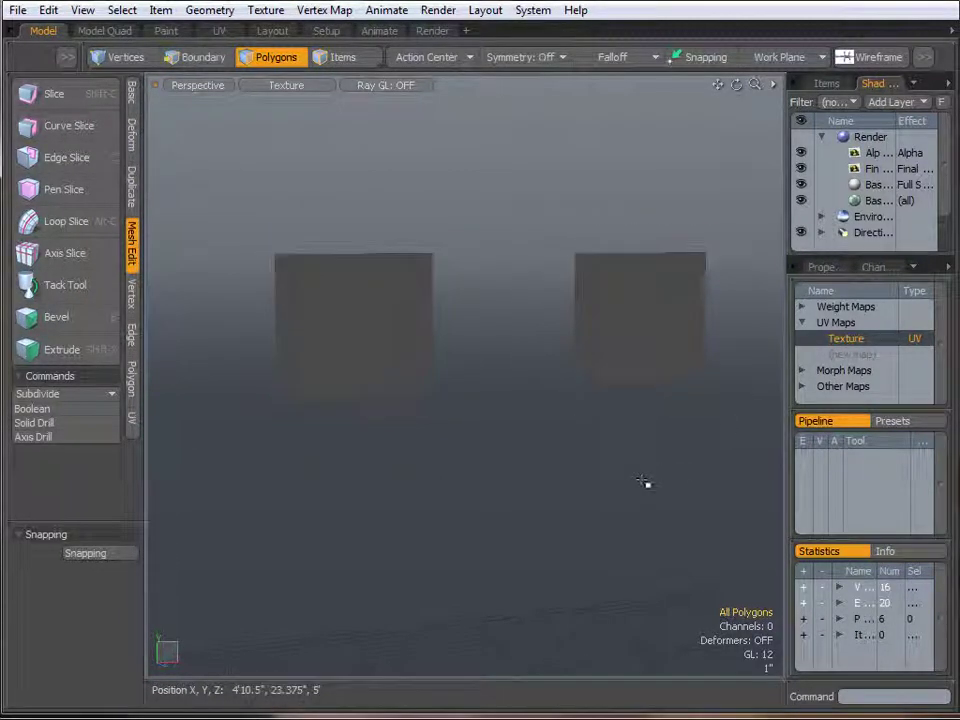
pyautogui.hotkey('ctrl', 'z')
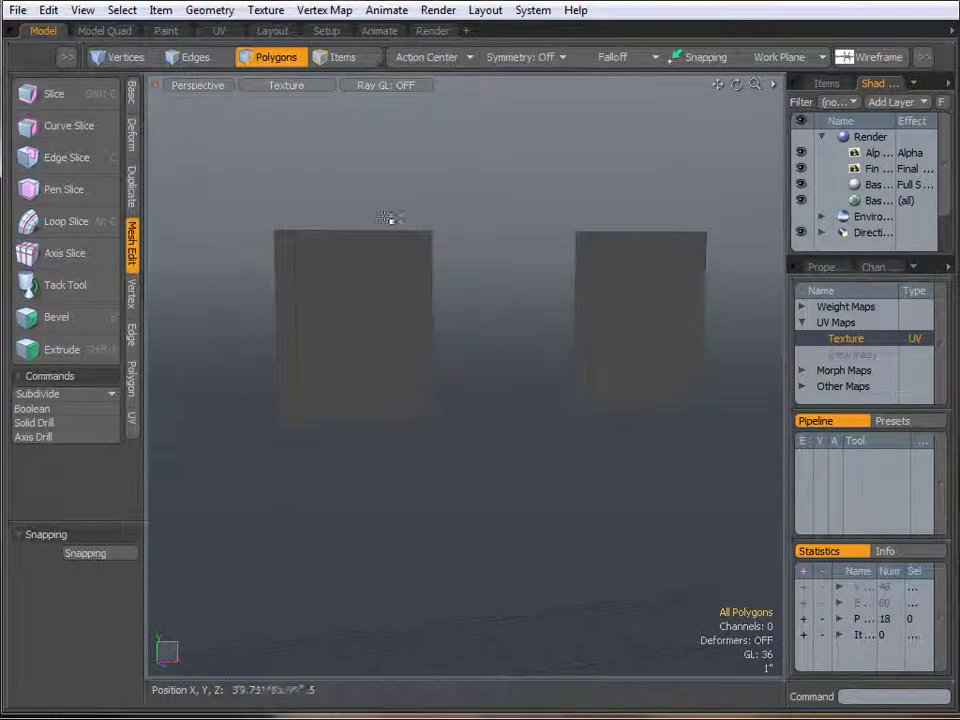
# Delete the vertical dividing edges inside the top and bottom strips of both windows so each strip is a single polygon.
pyautogui.click(190, 60)
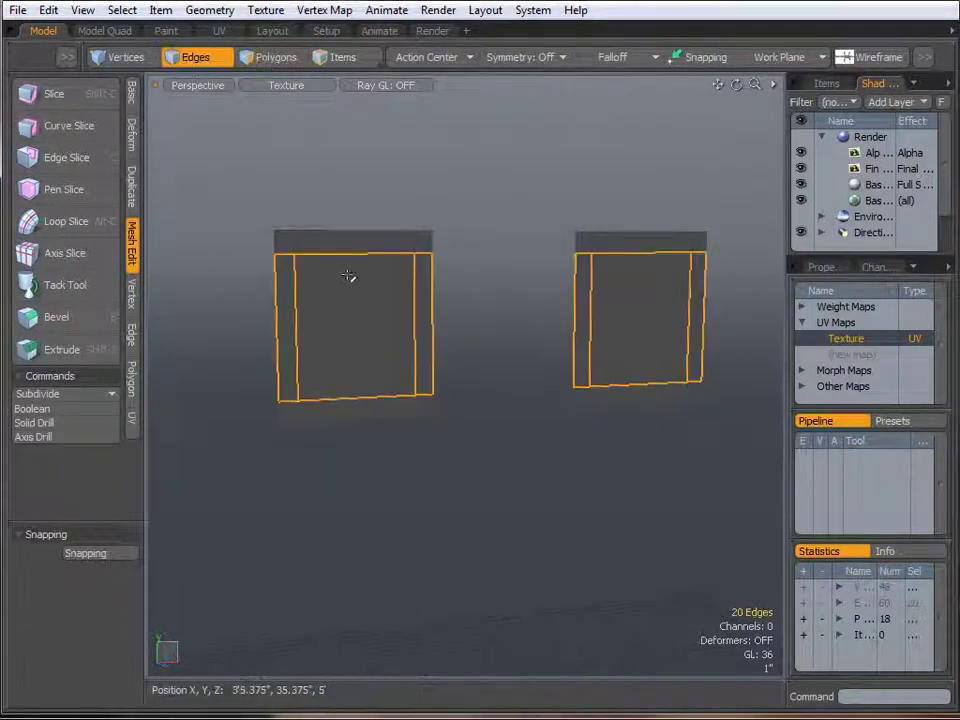
pyautogui.scroll(2, 396, 252)
pyautogui.click(438, 234)
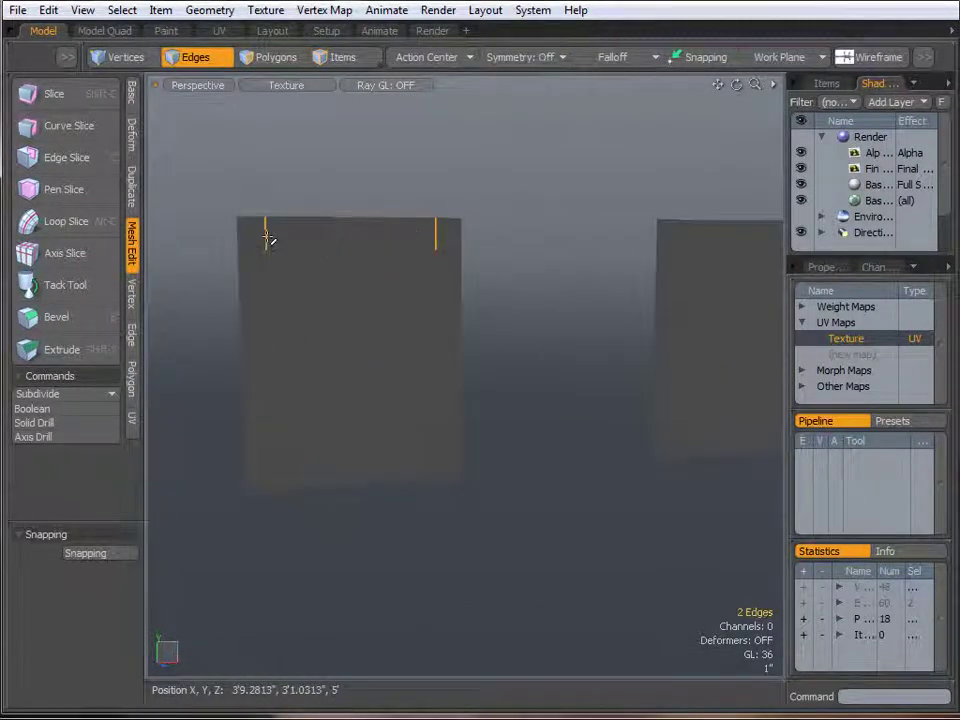
pyautogui.keyDown('shift'); pyautogui.click(274, 472); pyautogui.keyUp('shift')
pyautogui.keyDown('shift'); pyautogui.click(440, 470); pyautogui.keyUp('shift')
pyautogui.keyDown('alt'); pyautogui.moveTo(585, 443); pyautogui.dragTo(520, 247); pyautogui.keyUp('alt')
pyautogui.keyDown('shift'); pyautogui.click(522, 245); pyautogui.keyUp('shift')
pyautogui.keyDown('shift'); pyautogui.click(525, 448); pyautogui.keyUp('shift')
pyautogui.click(683, 543)
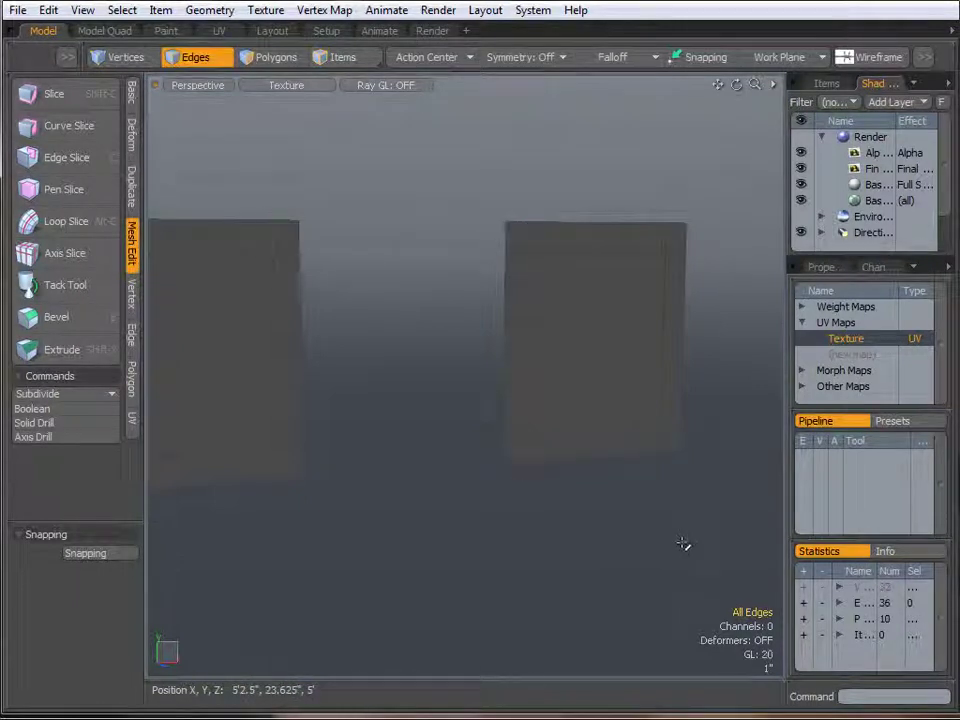
# Cut the centre pane polygons of both windows and paste them back as detached faces.
pyautogui.press('3')
pyautogui.doubleClick(610, 334)
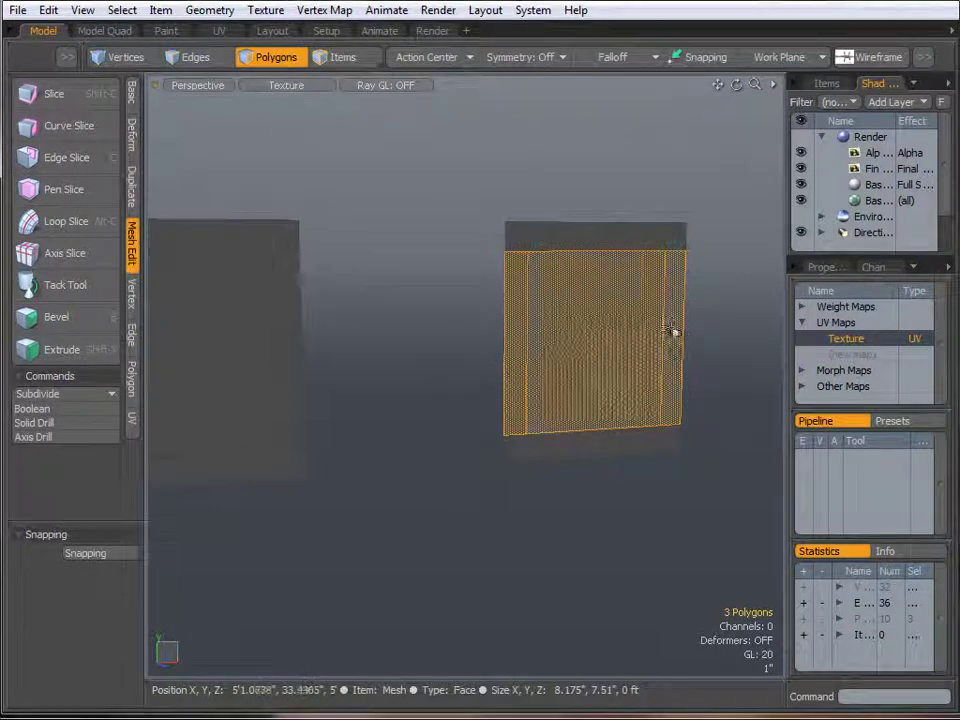
pyautogui.keyDown('alt'); pyautogui.keyDown('shift'); pyautogui.moveTo(545, 315); pyautogui.dragTo(614, 322); pyautogui.keyUp('shift'); pyautogui.keyUp('alt')
pyautogui.click(649, 342)
pyautogui.keyDown('shift'); pyautogui.click(290, 362); pyautogui.keyUp('shift')
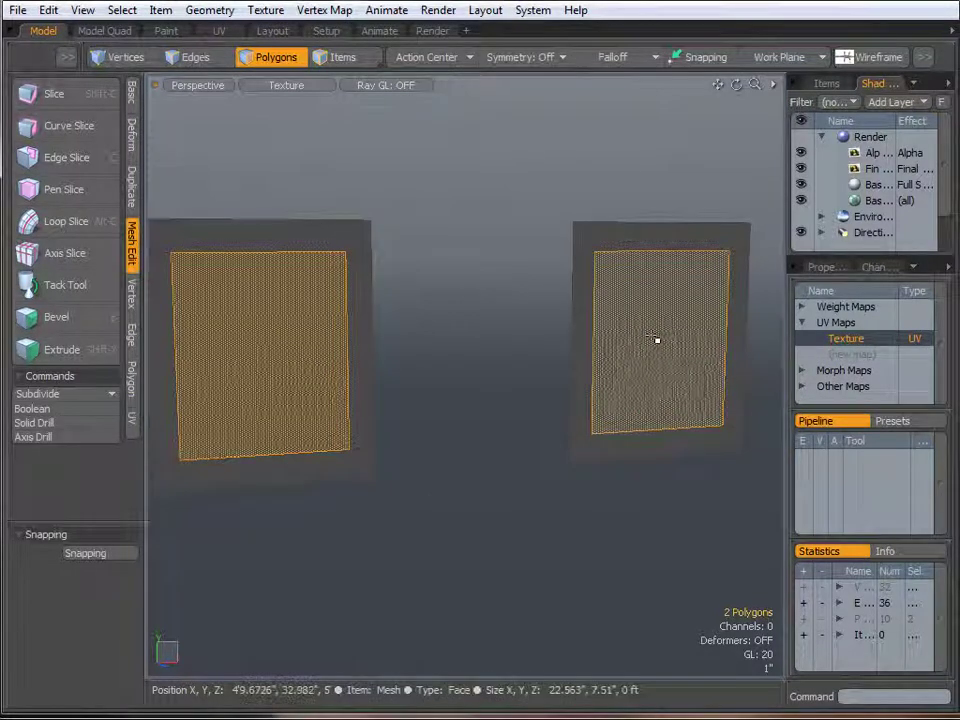
pyautogui.press('Delete')
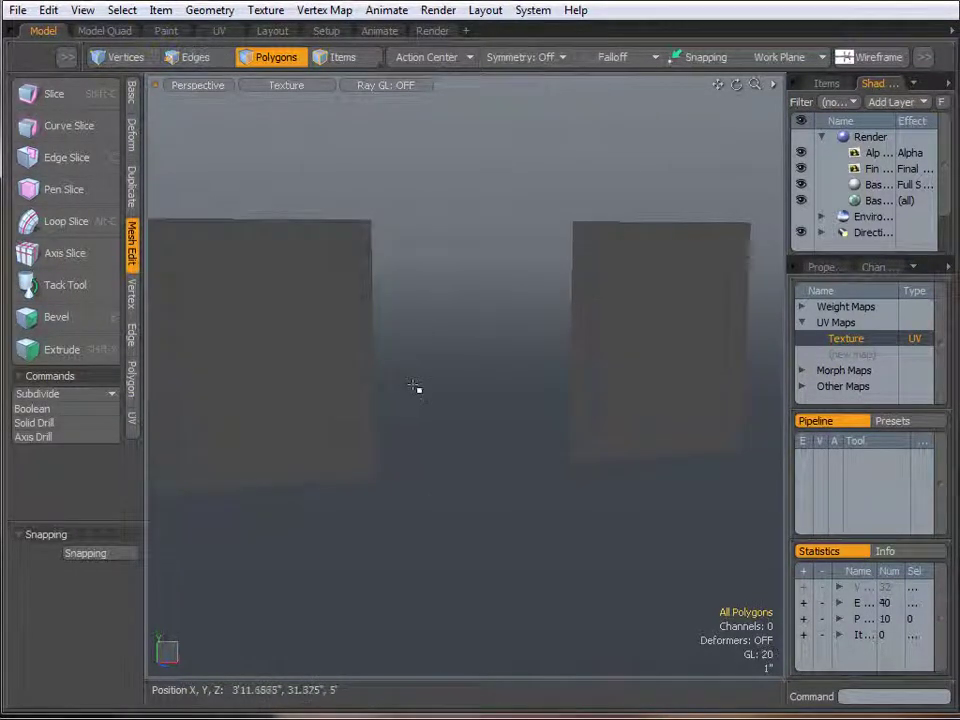
# Bevel all frame strips around the two centre panes with a shift of 0.4375" and no inset.
pyautogui.keyDown('alt'); pyautogui.moveTo(450, 386); pyautogui.dragTo(516, 418); pyautogui.keyUp('alt')
pyautogui.click(617, 366)
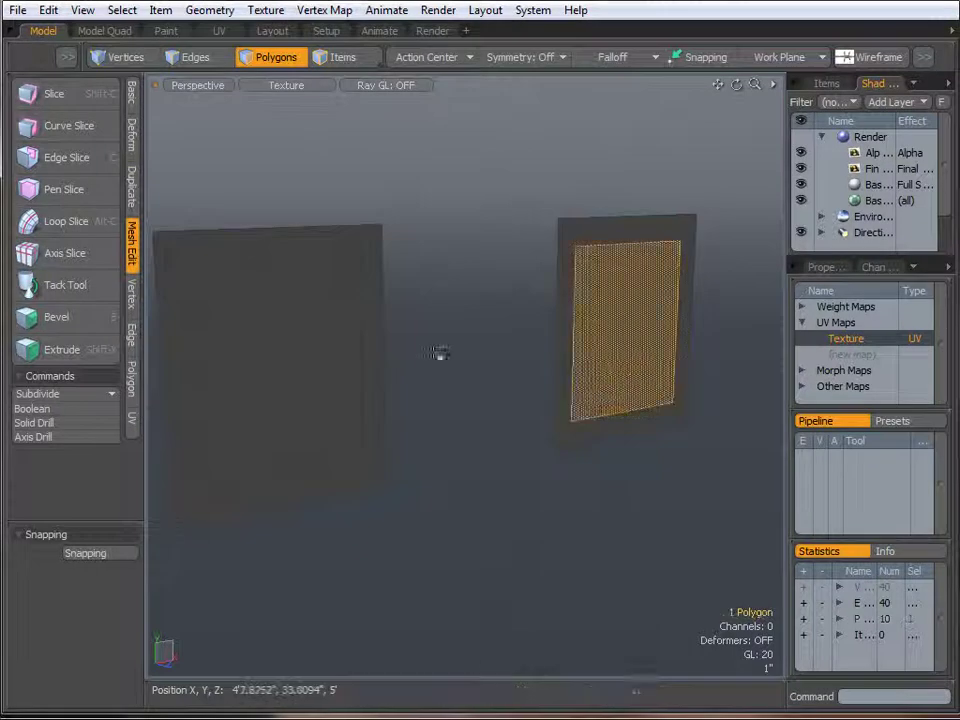
pyautogui.keyDown('shift'); pyautogui.click(332, 364); pyautogui.keyUp('shift')
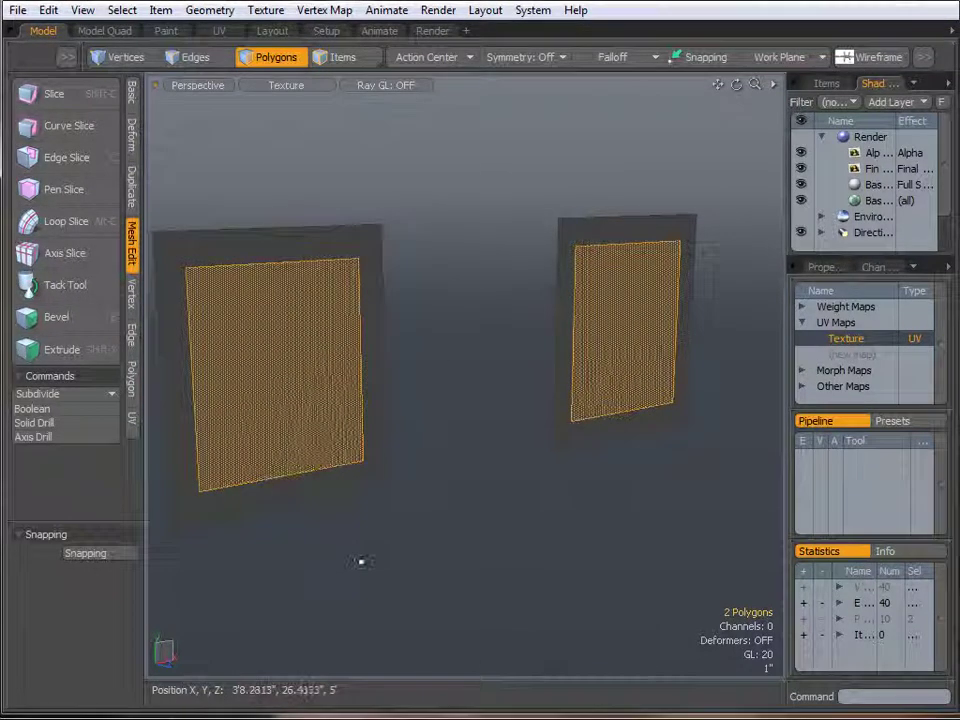
pyautogui.press('[')
pyautogui.keyDown('alt'); pyautogui.moveTo(438, 533); pyautogui.dragTo(506, 454); pyautogui.keyUp('alt')
pyautogui.press('b')
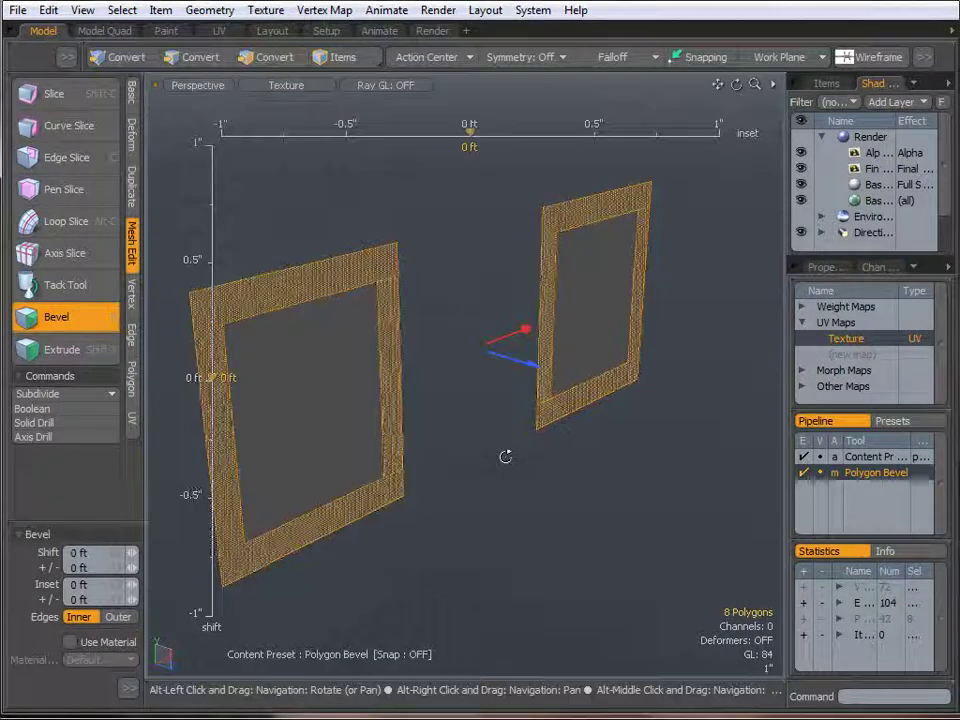
pyautogui.moveTo(527, 377); pyautogui.dragTo(534, 370)
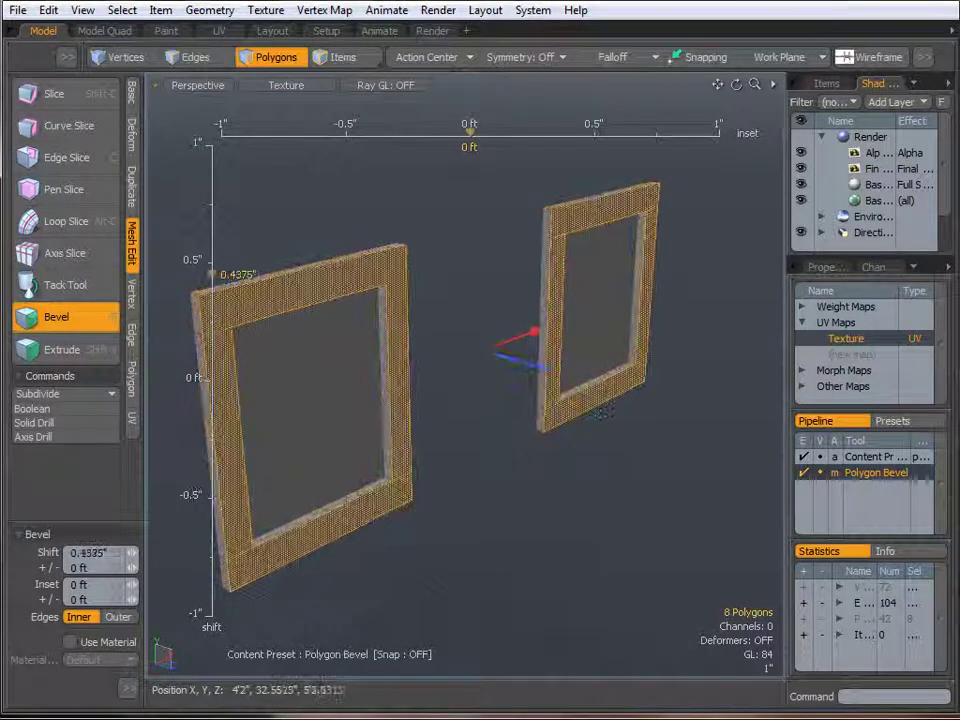
pyautogui.press('q')
# Bevel the front faces of both windows' bottom frame strips further outward to form projecting sills.
pyautogui.click(588, 403)
pyautogui.keyDown('shift'); pyautogui.click(380, 510); pyautogui.keyUp('shift')
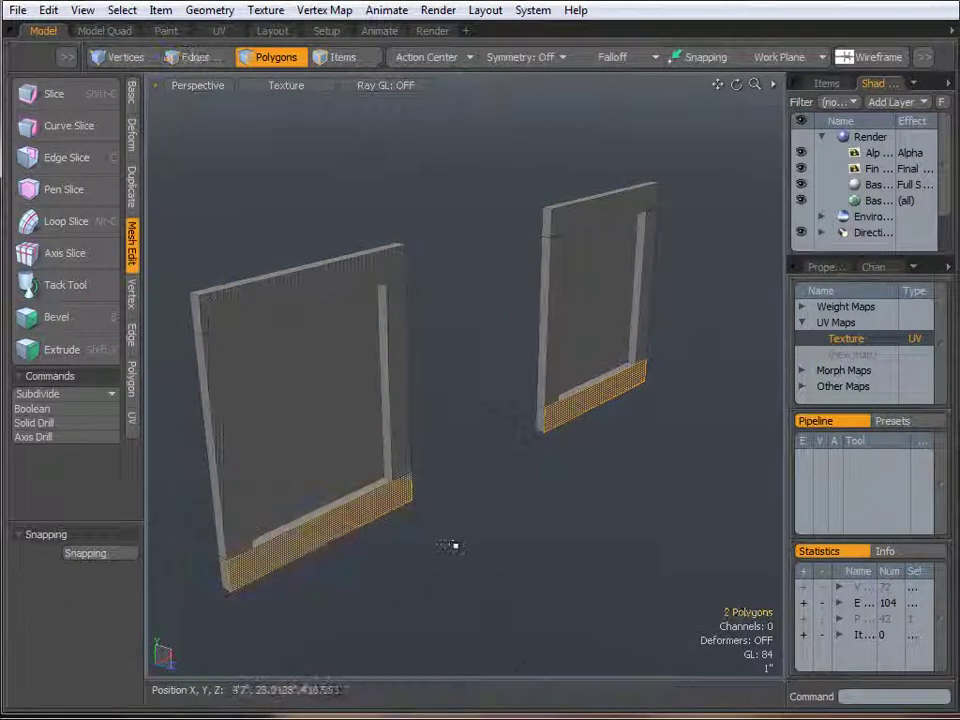
pyautogui.press('w')
pyautogui.moveTo(517, 470); pyautogui.dragTo(543, 484)
pyautogui.press('b')
pyautogui.click(471, 531)
pyautogui.press('q')
# Move the upper front edges of both sills down 0.4688" in Y to slope their tops.
pyautogui.press('2')
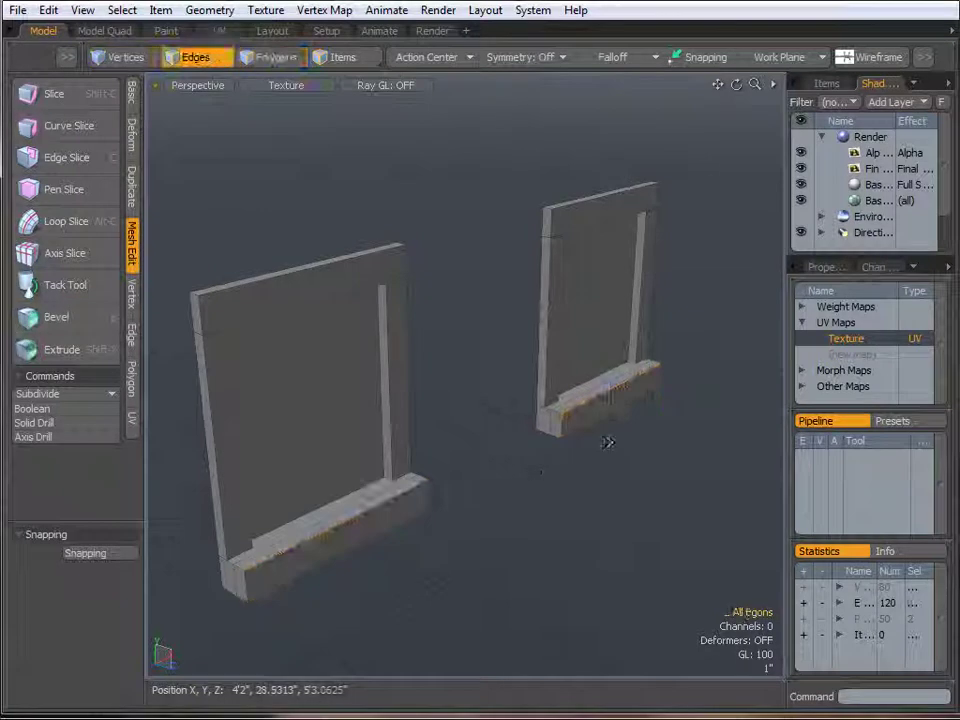
pyautogui.click(607, 402)
pyautogui.keyDown('shift'); pyautogui.click(351, 519); pyautogui.keyUp('shift')
pyautogui.press('w')
pyautogui.moveTo(503, 400); pyautogui.dragTo(499, 456)
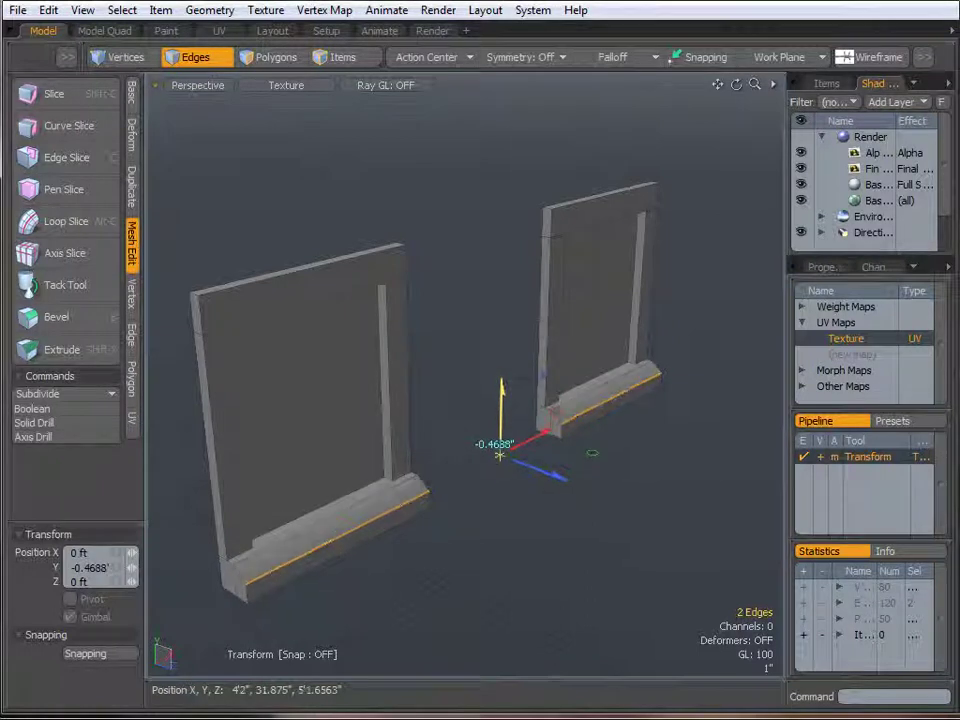
pyautogui.press('q')
pyautogui.click(482, 566)
pyautogui.keyDown('alt'); pyautogui.moveTo(482, 566); pyautogui.dragTo(522, 547); pyautogui.keyUp('alt')
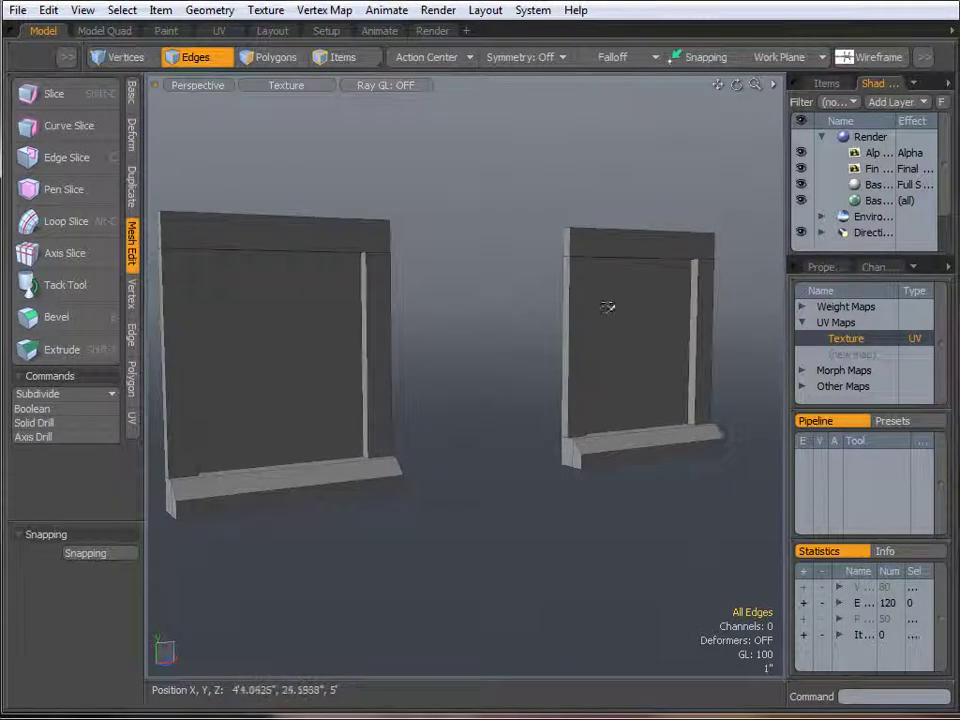
# Select only the left window's centre pane polygon.
pyautogui.click(262, 60)
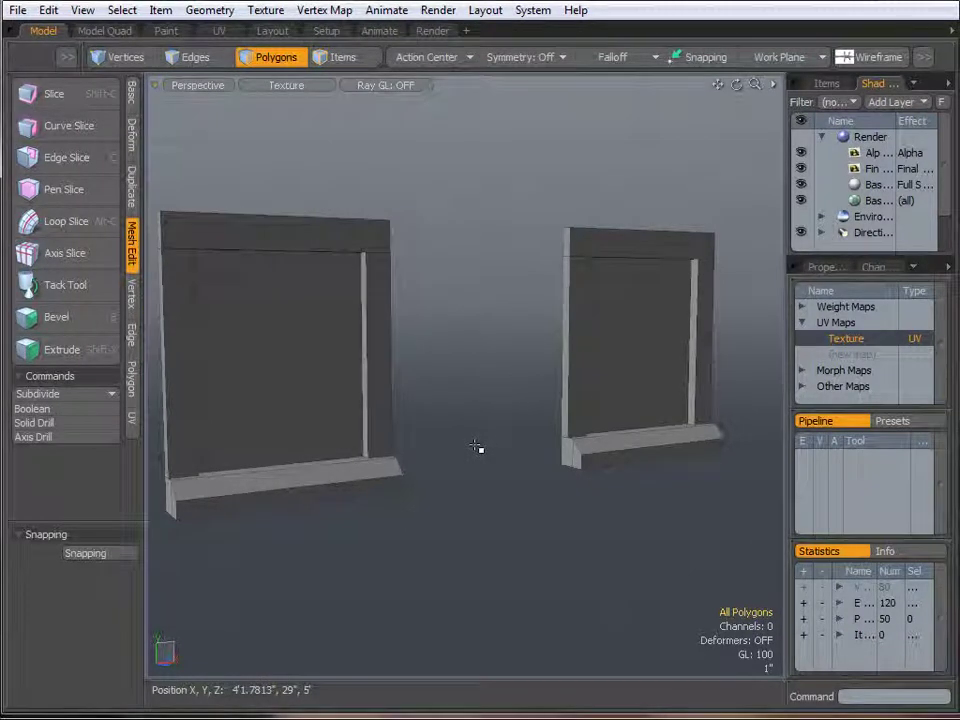
pyautogui.keyDown('alt'); pyautogui.moveTo(420, 375); pyautogui.dragTo(650, 364); pyautogui.keyUp('alt')
pyautogui.click(664, 363)
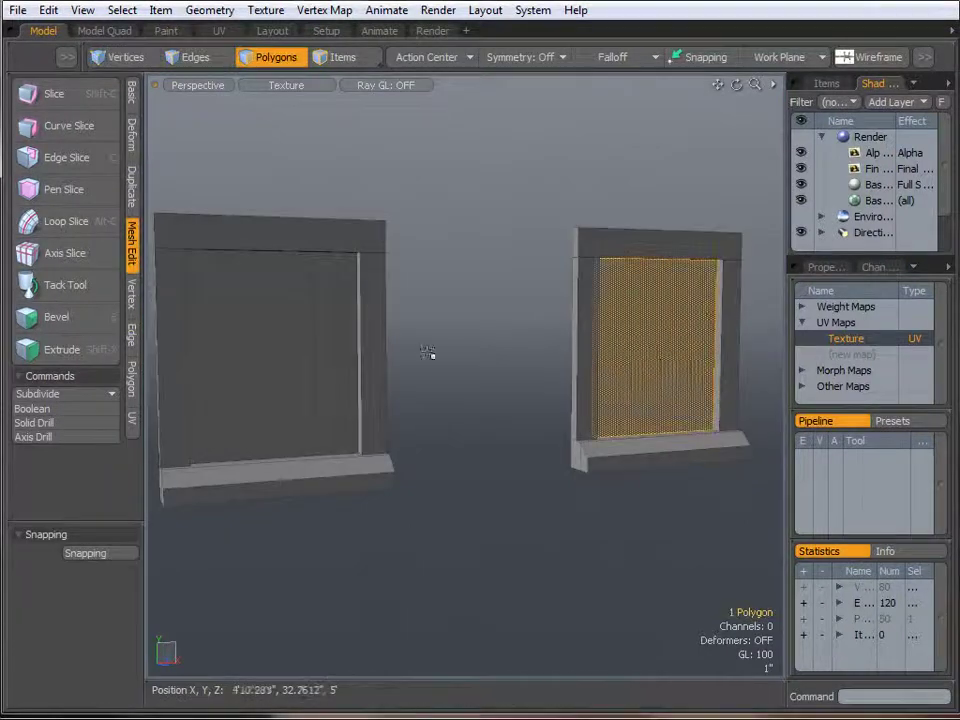
pyautogui.keyDown('shift'); pyautogui.click(285, 358); pyautogui.keyUp('shift')
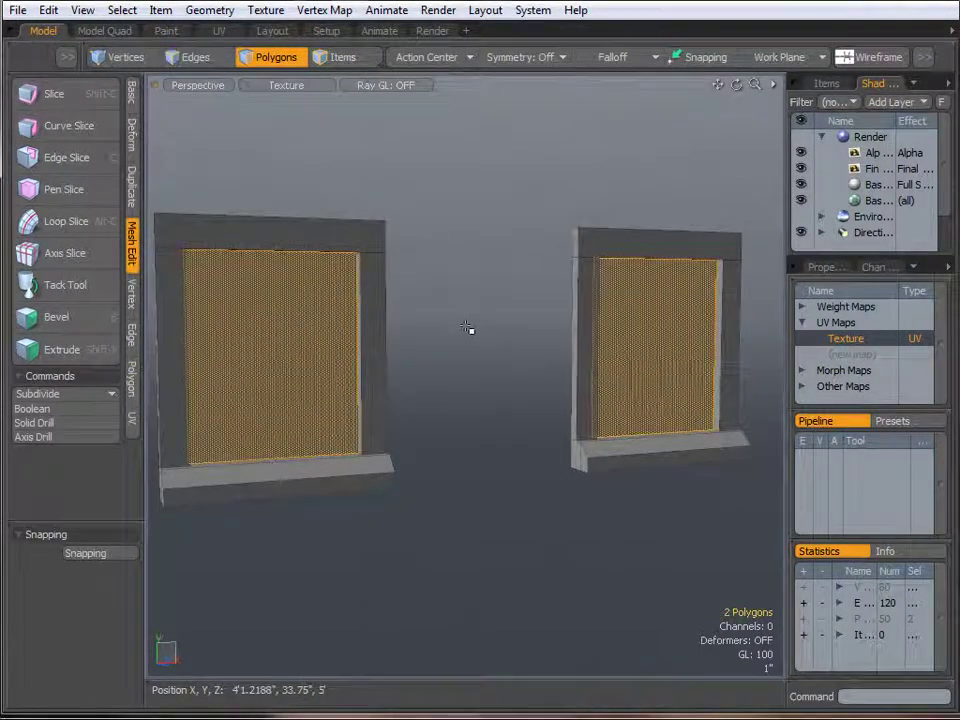
pyautogui.click(305, 320)
pyautogui.keyDown('alt'); pyautogui.moveTo(476, 368); pyautogui.dragTo(210, 315); pyautogui.keyUp('alt')
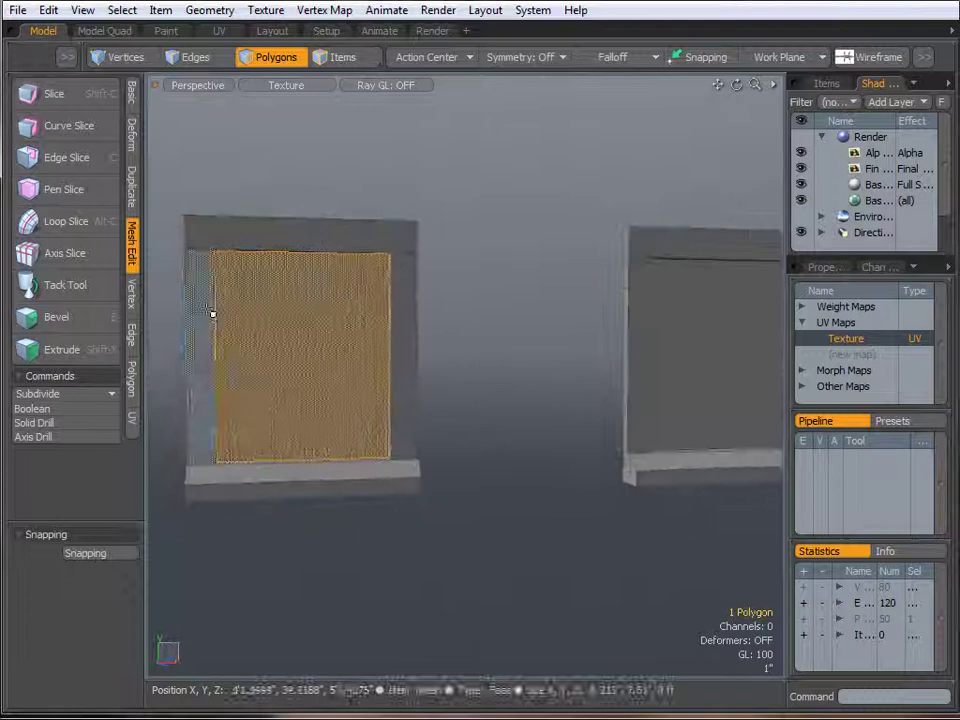
# Try an Axis Slice with 2 cuts in X and 2 in Y on the left pane, and undo it.
pyautogui.click(79, 254)
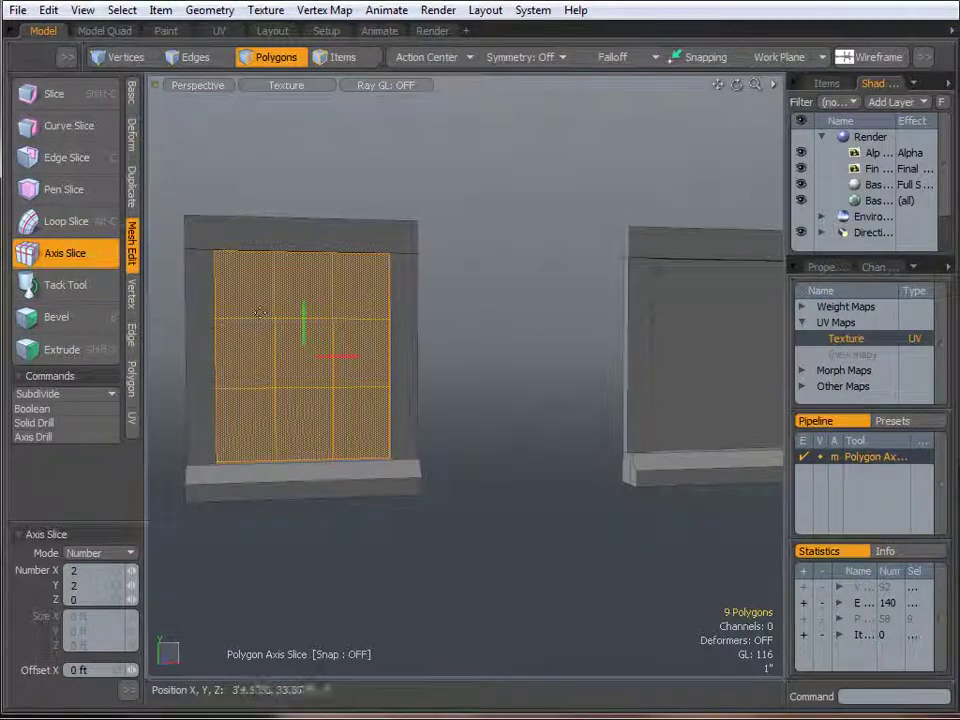
pyautogui.press('q')
pyautogui.hotkey('ctrl', 'z')
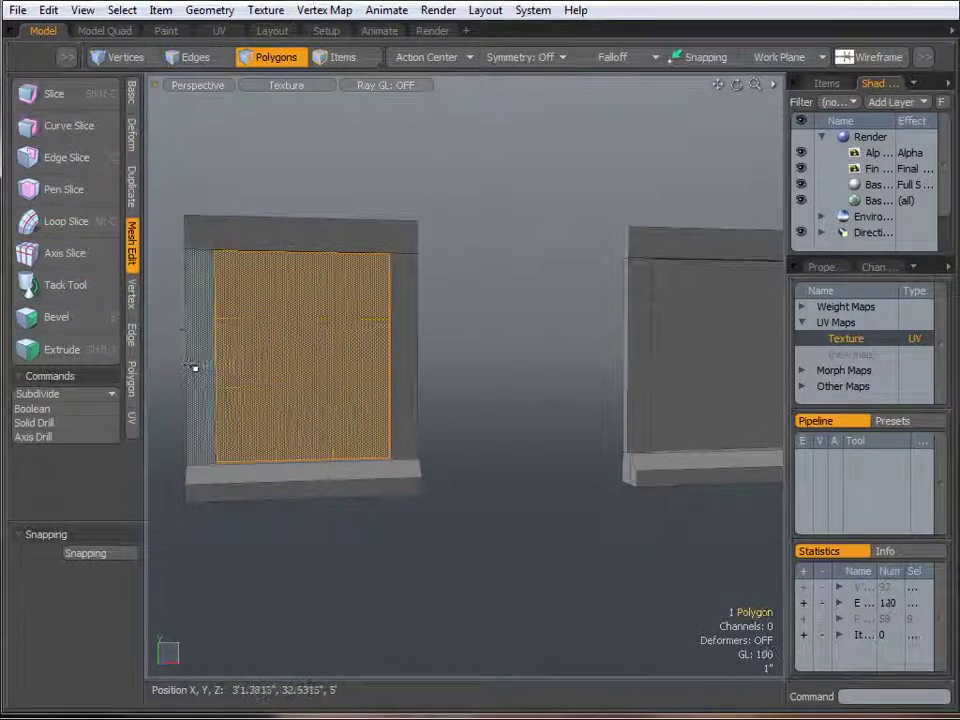
# Try to subdivide the left window's centre pane into four faces, and undo the subdivision.
pyautogui.click(130, 100)
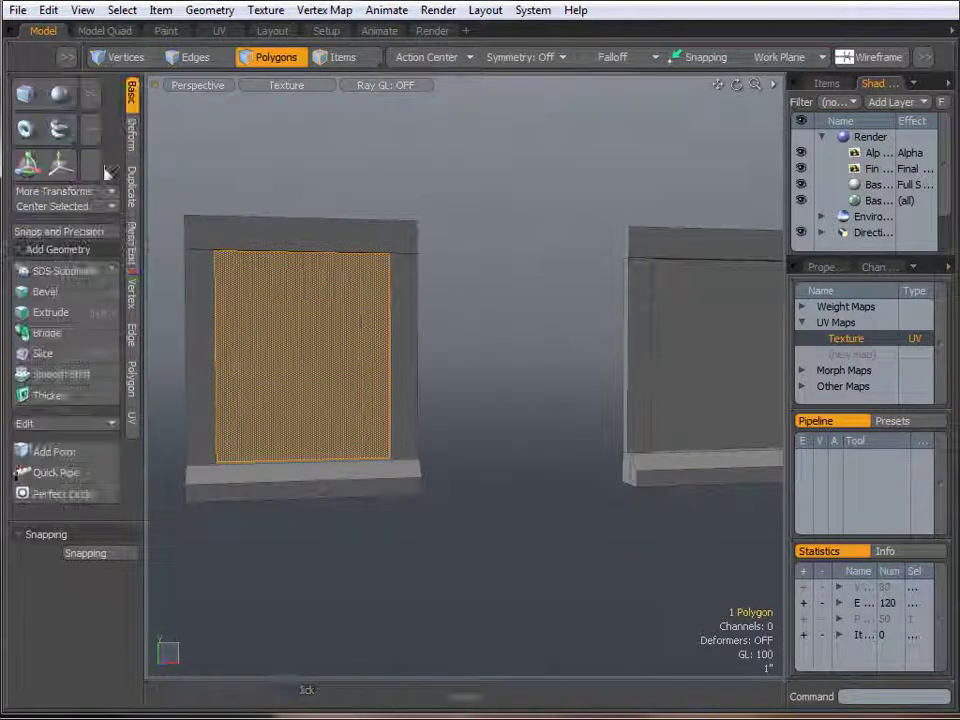
pyautogui.click(133, 255)
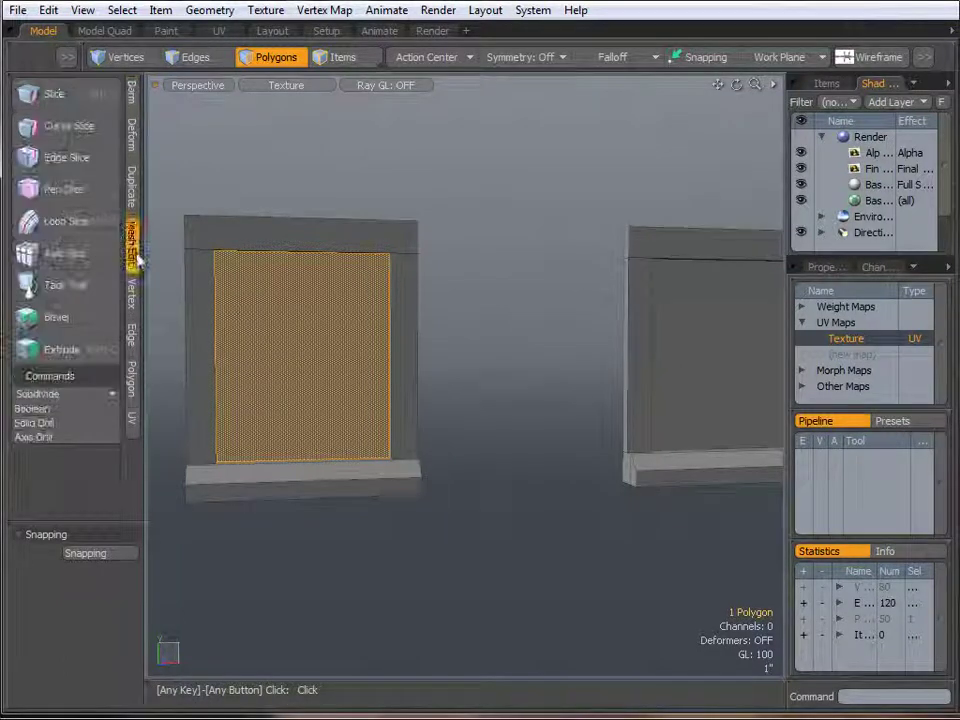
pyautogui.click(48, 394)
pyautogui.click(57, 407)
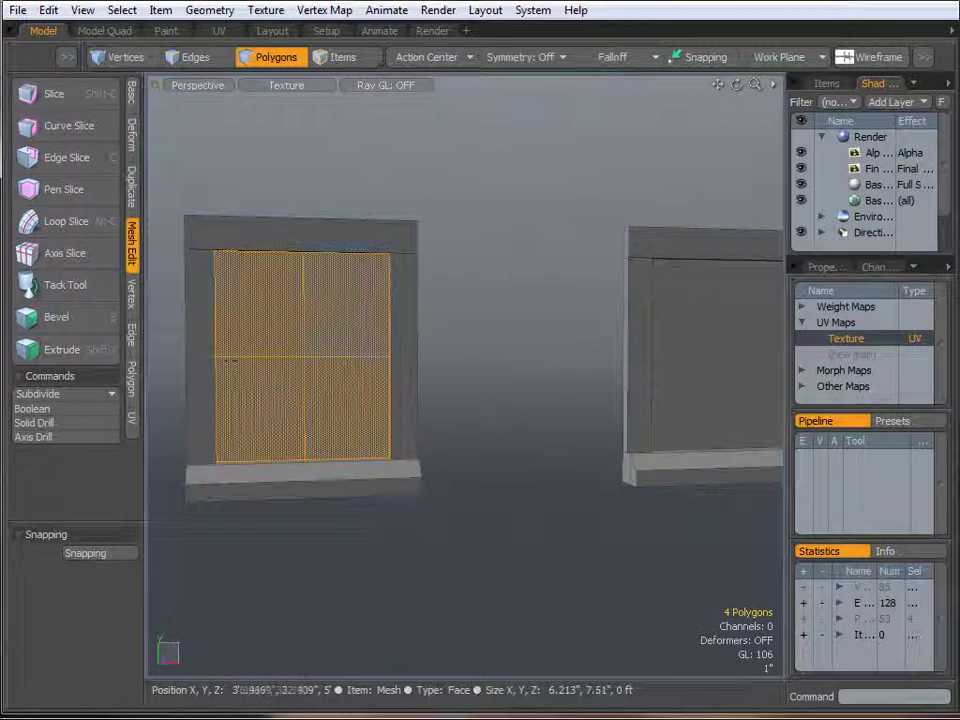
pyautogui.click(60, 396)
pyautogui.click(60, 411)
pyautogui.hotkey('ctrl', 'z')
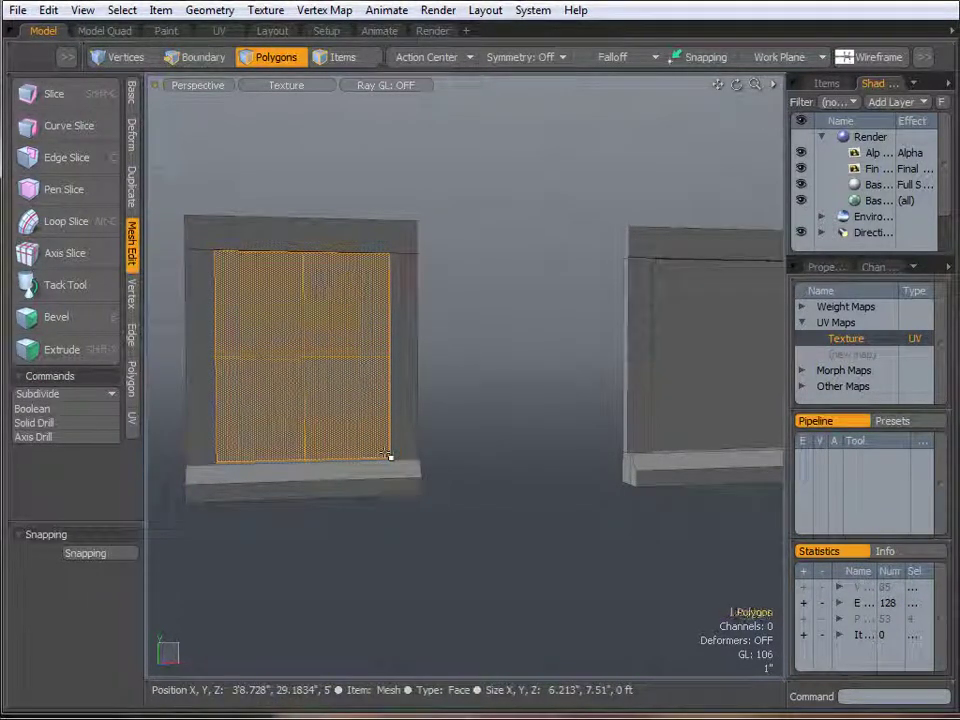
# Axis Slice the centre panes of both windows separately, with 2 cuts in X and 2 in Y.
pyautogui.click(65, 253)
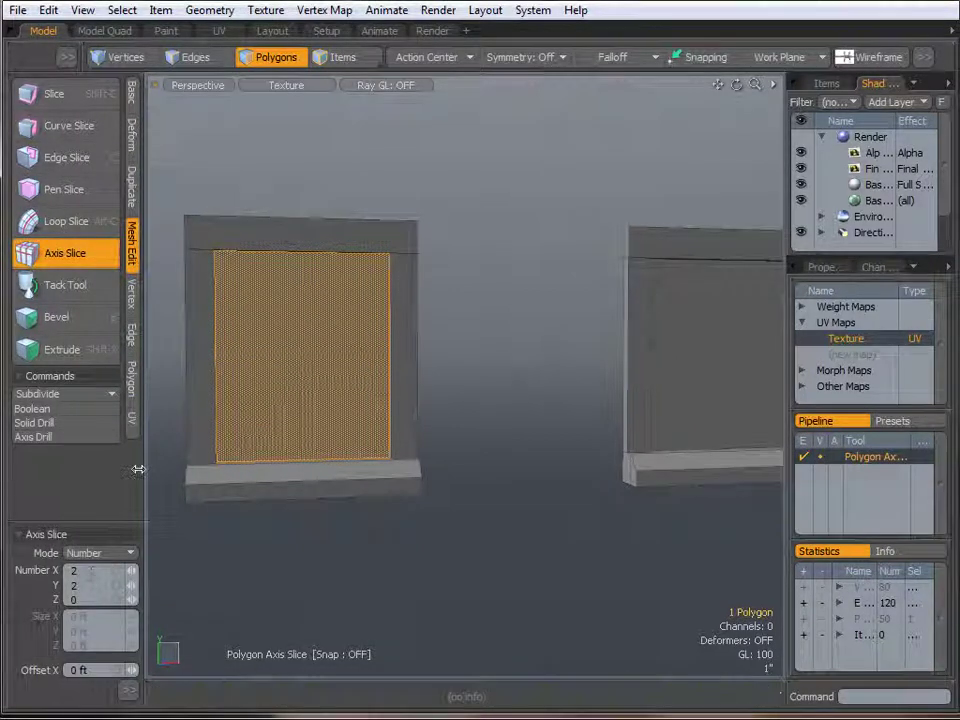
pyautogui.click(286, 537)
pyautogui.press('space')
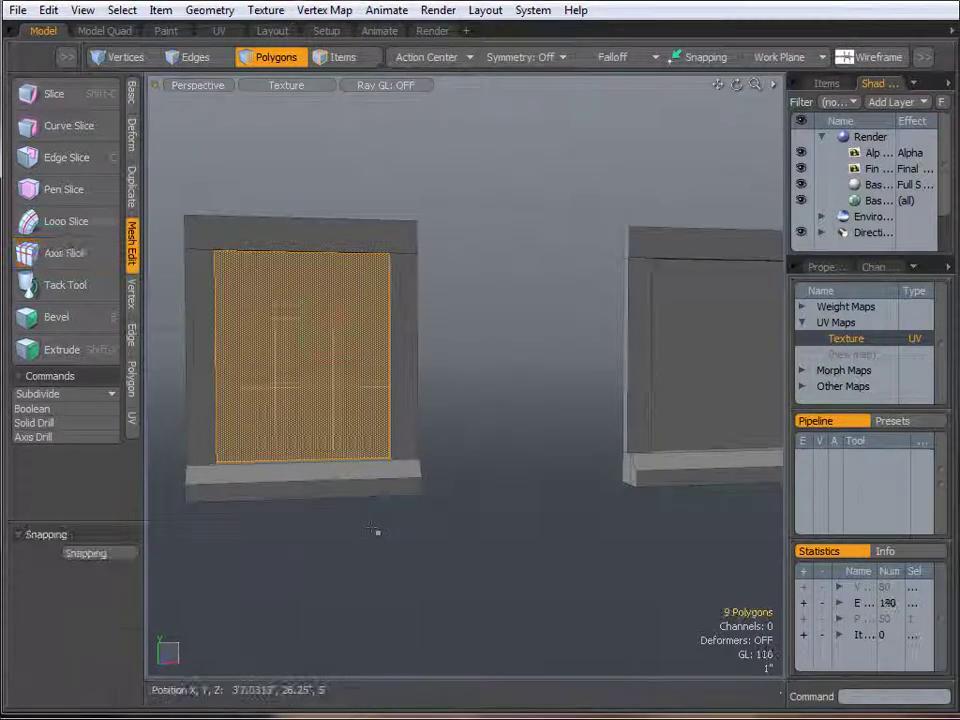
pyautogui.click(686, 360)
pyautogui.click(100, 254)
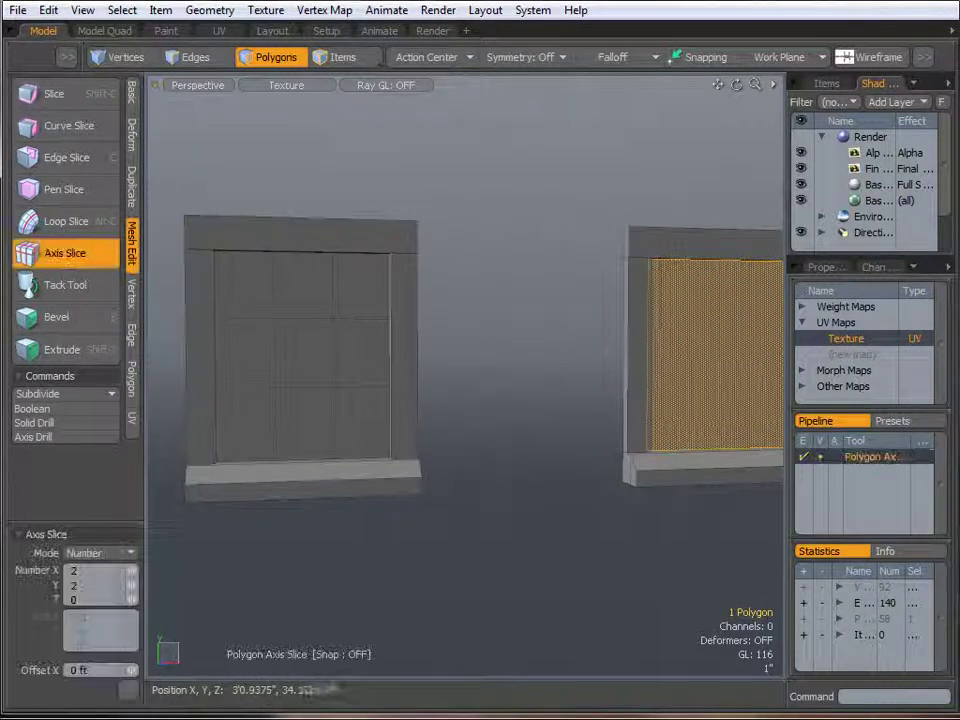
pyautogui.press('space')
pyautogui.keyDown('alt'); pyautogui.moveTo(469, 448); pyautogui.dragTo(475, 489); pyautogui.keyUp('alt')
# Bevel all the interior slice edges in both windows' centre panes with an Edge Bevel width of about 0.174".
pyautogui.click(194, 58)
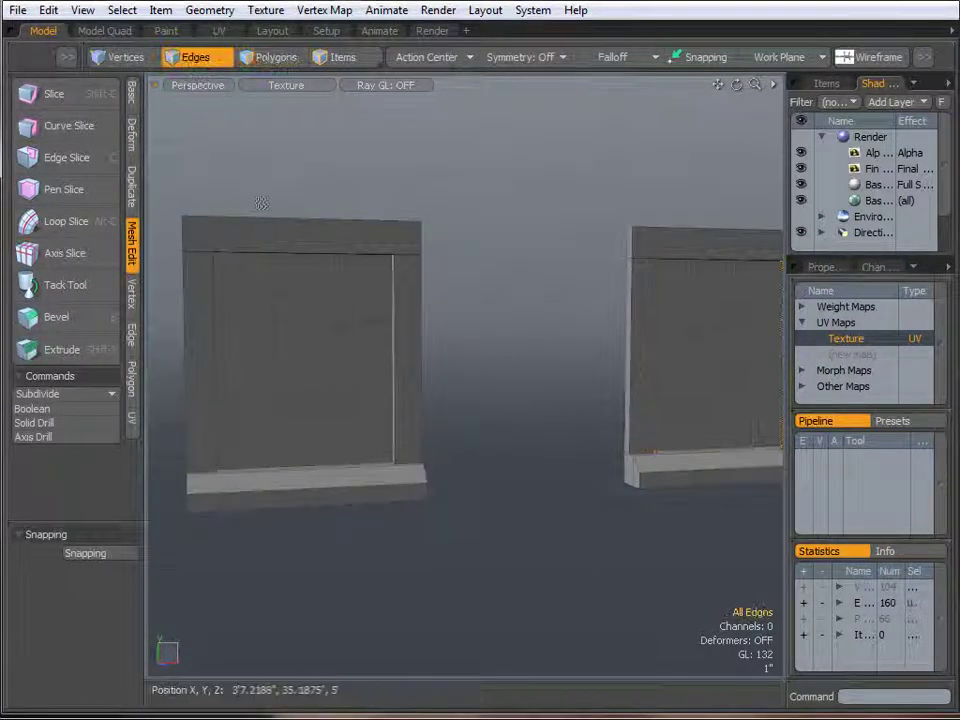
pyautogui.moveTo(349, 294)
pyautogui.mouseDown()
pyautogui.moveTo(307, 291)
pyautogui.moveTo(305, 398)
pyautogui.mouseUp()
pyautogui.keyDown('alt'); pyautogui.keyDown('shift'); pyautogui.moveTo(471, 401); pyautogui.dragTo(347, 422); pyautogui.keyUp('shift'); pyautogui.keyUp('alt')
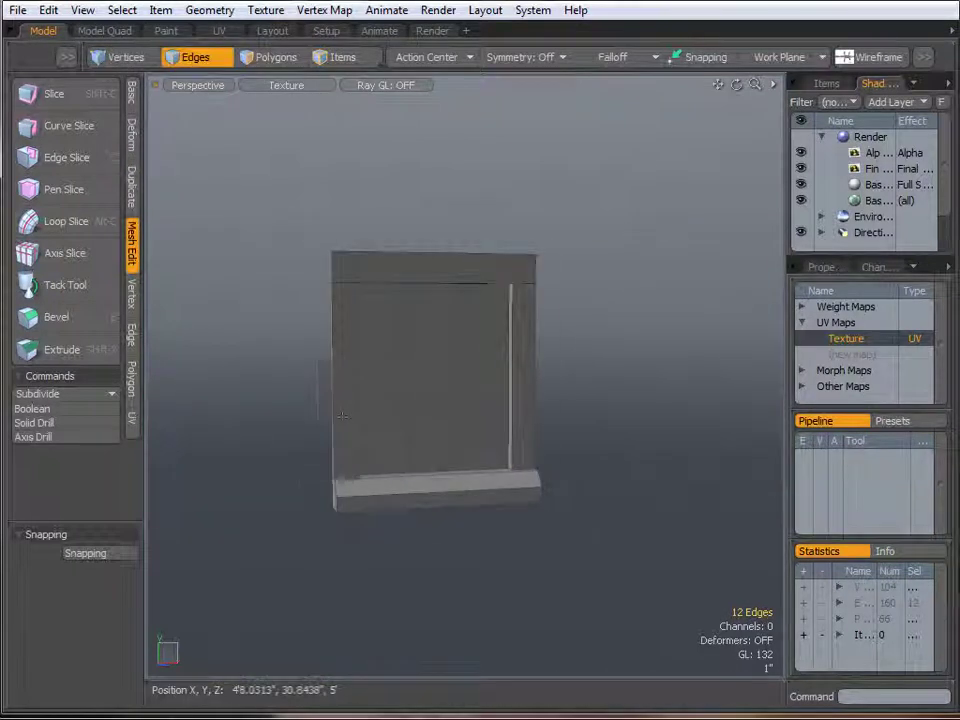
pyautogui.scroll(2, 413, 401)
pyautogui.moveTo(395, 457)
pyautogui.keyDown('shift'); pyautogui.mouseDown()
pyautogui.moveTo(494, 460)
pyautogui.moveTo(481, 292)
pyautogui.mouseUp(); pyautogui.keyUp('shift')
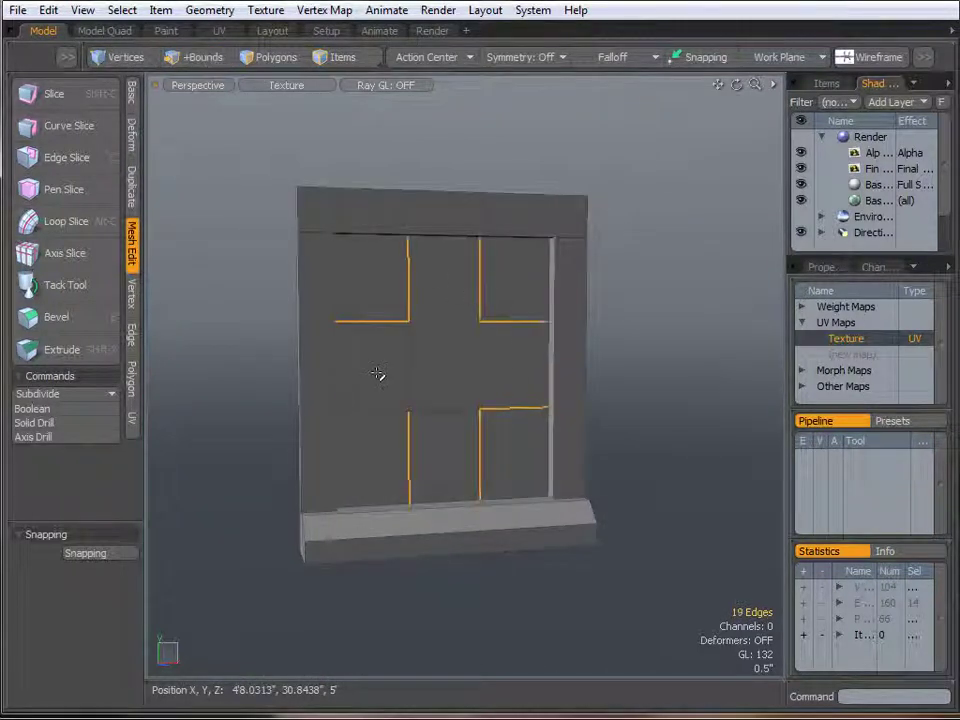
pyautogui.keyDown('shift'); pyautogui.moveTo(412, 381); pyautogui.dragTo(410, 450); pyautogui.keyUp('shift')
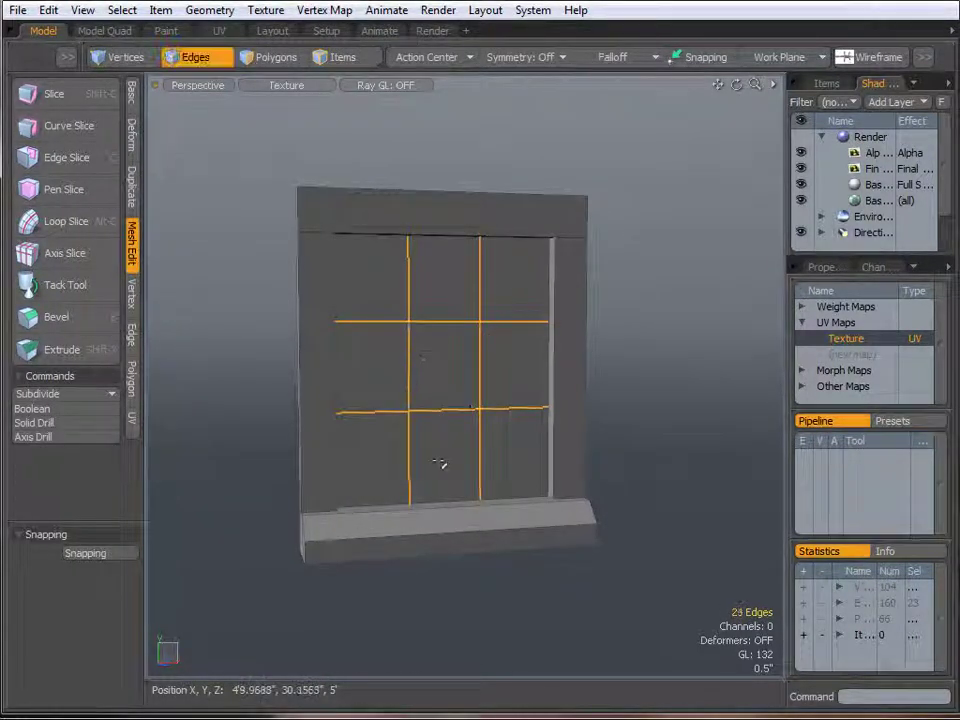
pyautogui.press('b')
pyautogui.keyDown('alt'); pyautogui.moveTo(276, 450); pyautogui.dragTo(325, 460); pyautogui.keyUp('alt')
pyautogui.click(376, 422)
pyautogui.scroll(3, 413, 381)
pyautogui.moveTo(413, 381); pyautogui.dragTo(438, 381)
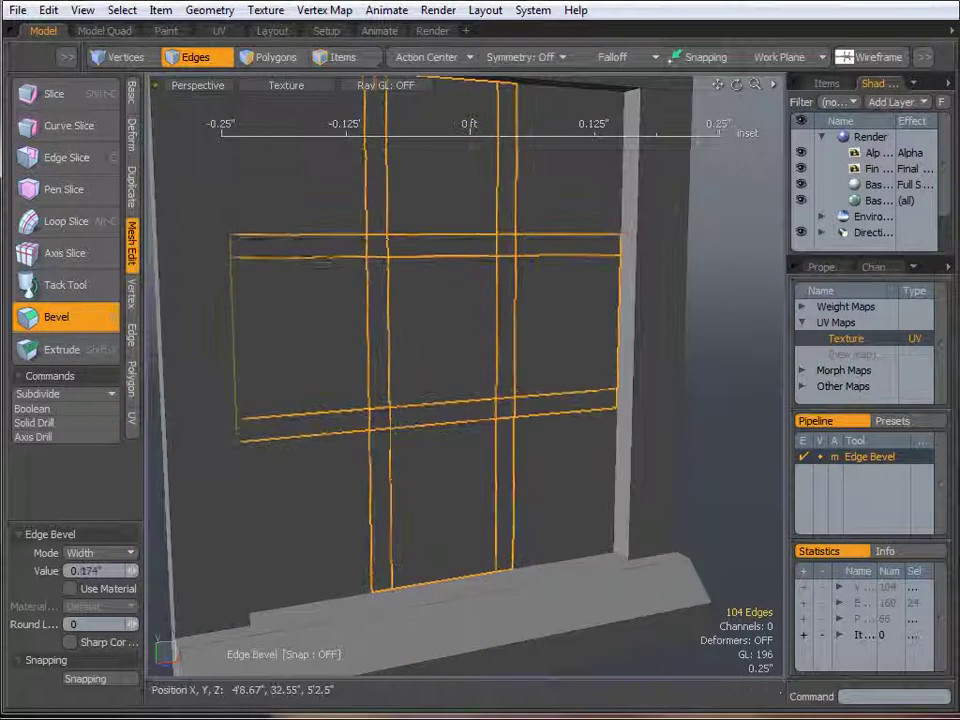
pyautogui.press('space')
pyautogui.press('space')
pyautogui.press('space')
pyautogui.press('space')
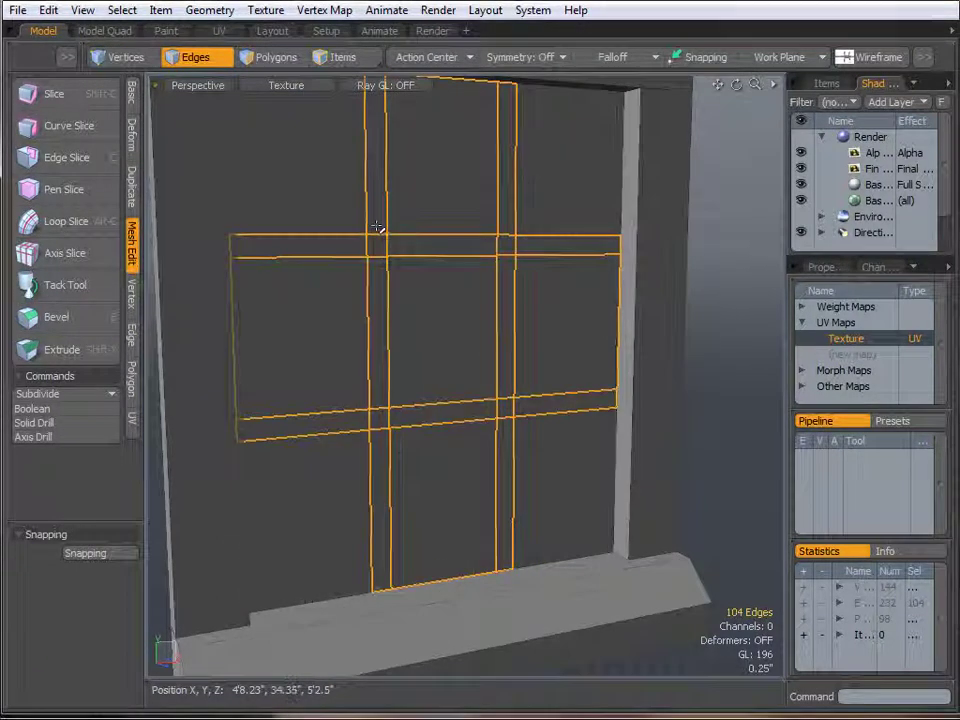
# Delete the short horizontal edges at all four divider crossings in both windows, leaving each vertical divider as a continuous strip.
pyautogui.moveTo(374, 227); pyautogui.dragTo(370, 260)
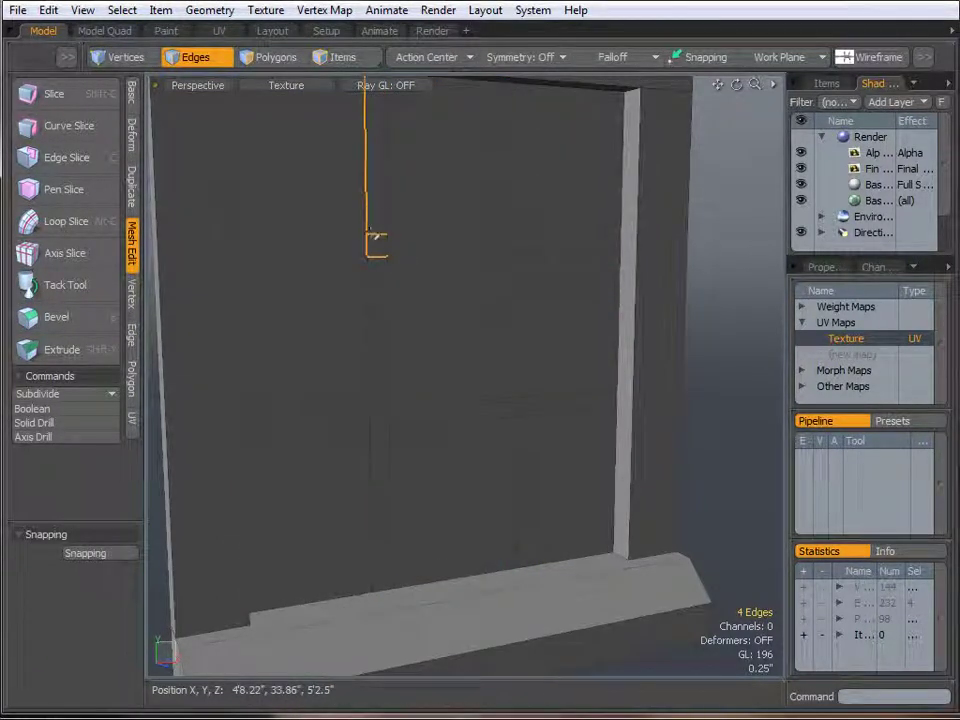
pyautogui.click(376, 234)
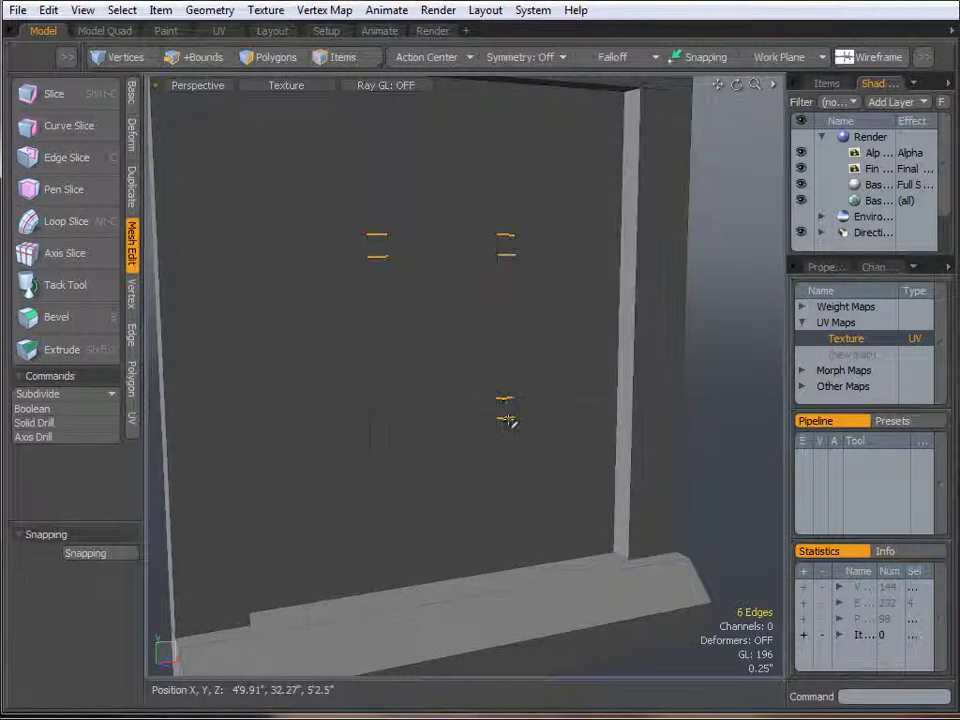
pyautogui.press('Delete')
pyautogui.scroll(-3, 385, 437)
pyautogui.keyDown('alt'); pyautogui.keyDown('shift'); pyautogui.moveTo(385, 437); pyautogui.dragTo(400, 395); pyautogui.keyUp('shift'); pyautogui.keyUp('alt')
pyautogui.keyDown('shift'); pyautogui.click(520, 234); pyautogui.keyUp('shift')
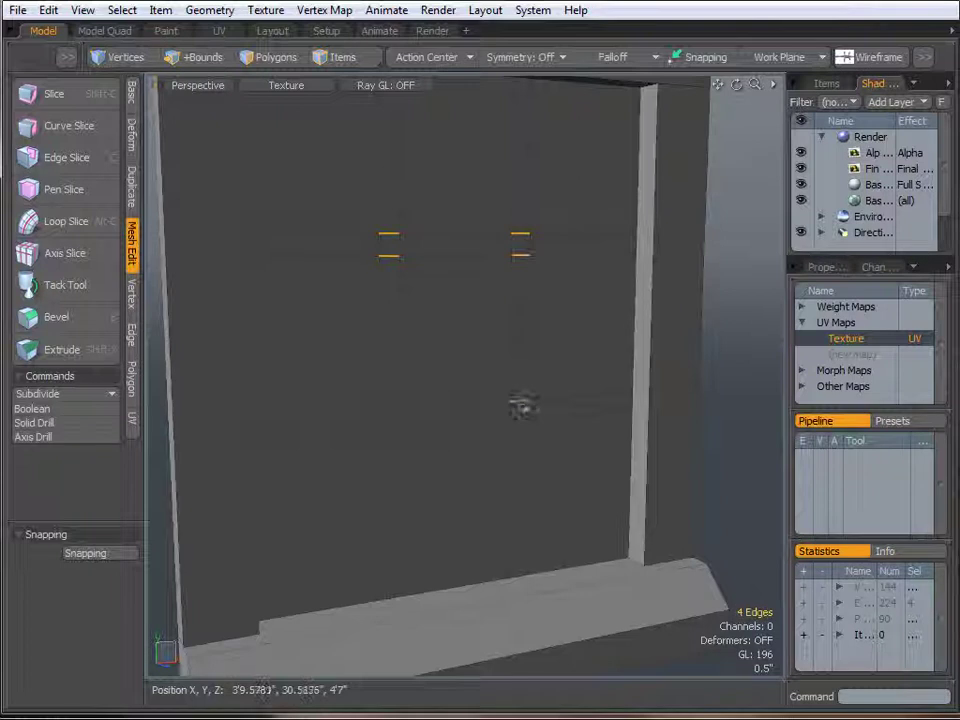
pyautogui.keyDown('shift'); pyautogui.click(521, 420); pyautogui.keyUp('shift')
pyautogui.keyDown('shift'); pyautogui.click(390, 410); pyautogui.keyUp('shift')
pyautogui.keyDown('shift'); pyautogui.click(397, 436); pyautogui.keyUp('shift')
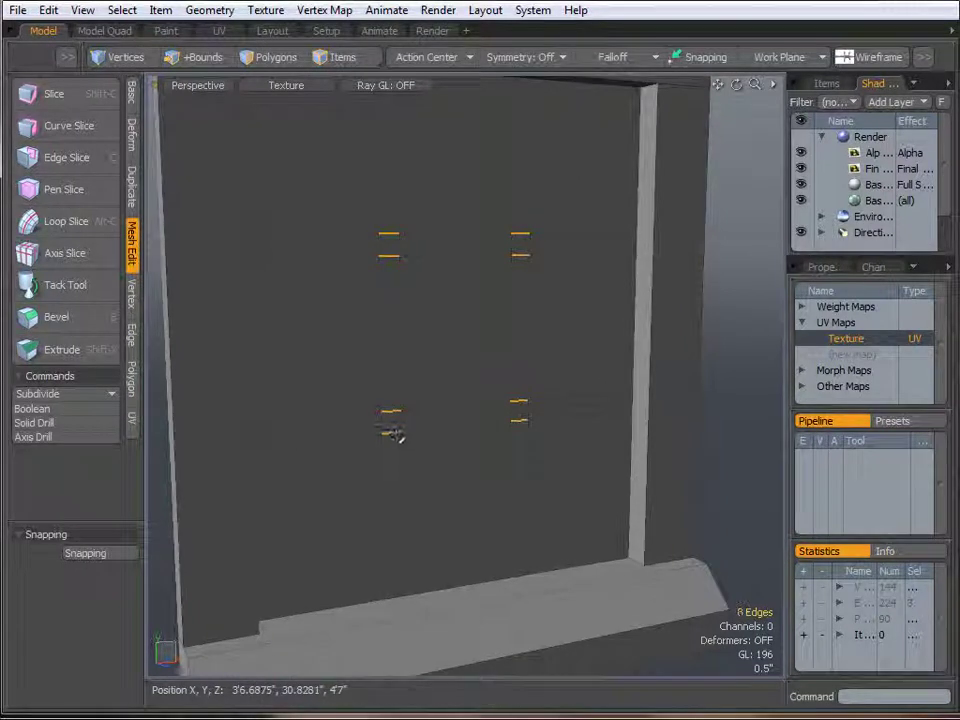
pyautogui.press('Delete')
# Detach the two vertical divider strips of both windows by cutting the polygons and pasting them back in place.
pyautogui.press('3')
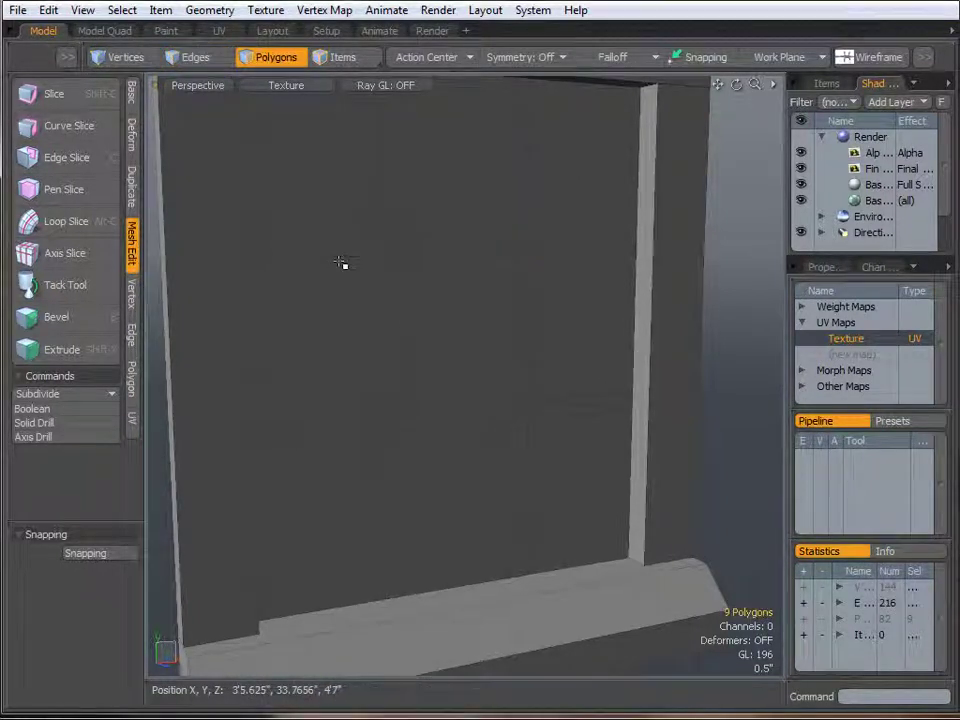
pyautogui.keyDown('alt'); pyautogui.moveTo(343, 260); pyautogui.dragTo(396, 261); pyautogui.keyUp('alt')
pyautogui.click(396, 261)
pyautogui.keyDown('shift'); pyautogui.click(521, 289); pyautogui.keyUp('shift')
pyautogui.keyDown('alt'); pyautogui.moveTo(521, 289); pyautogui.dragTo(362, 317); pyautogui.keyUp('alt')
pyautogui.keyDown('shift'); pyautogui.click(362, 317); pyautogui.keyUp('shift')
pyautogui.keyDown('shift'); pyautogui.click(448, 328); pyautogui.keyUp('shift')
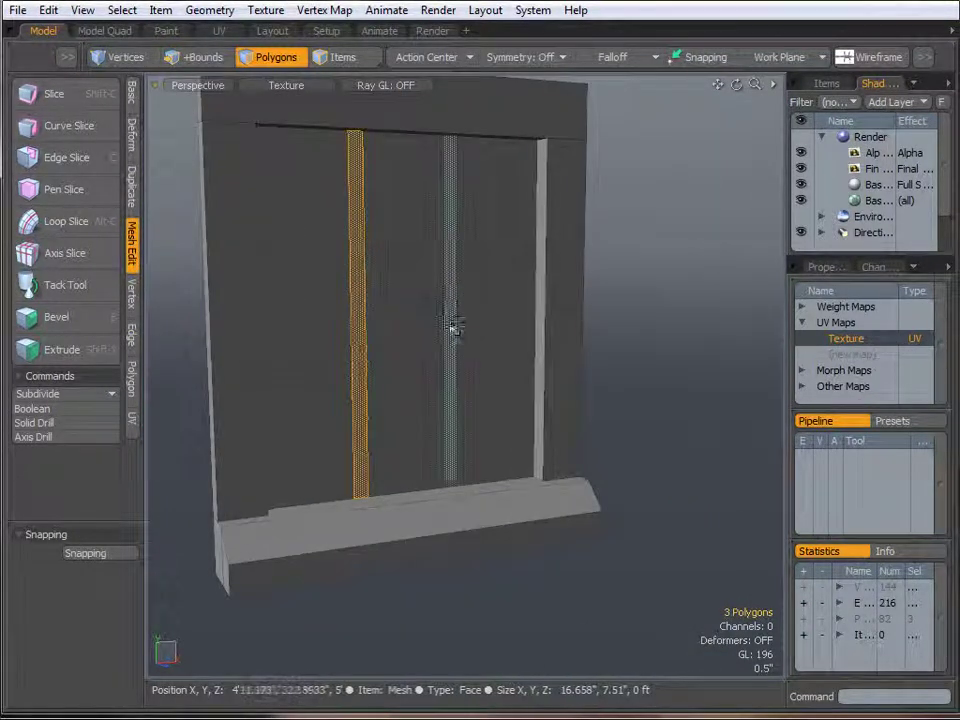
pyautogui.hotkey('ctrl', 'x')
pyautogui.hotkey('ctrl', 'v')
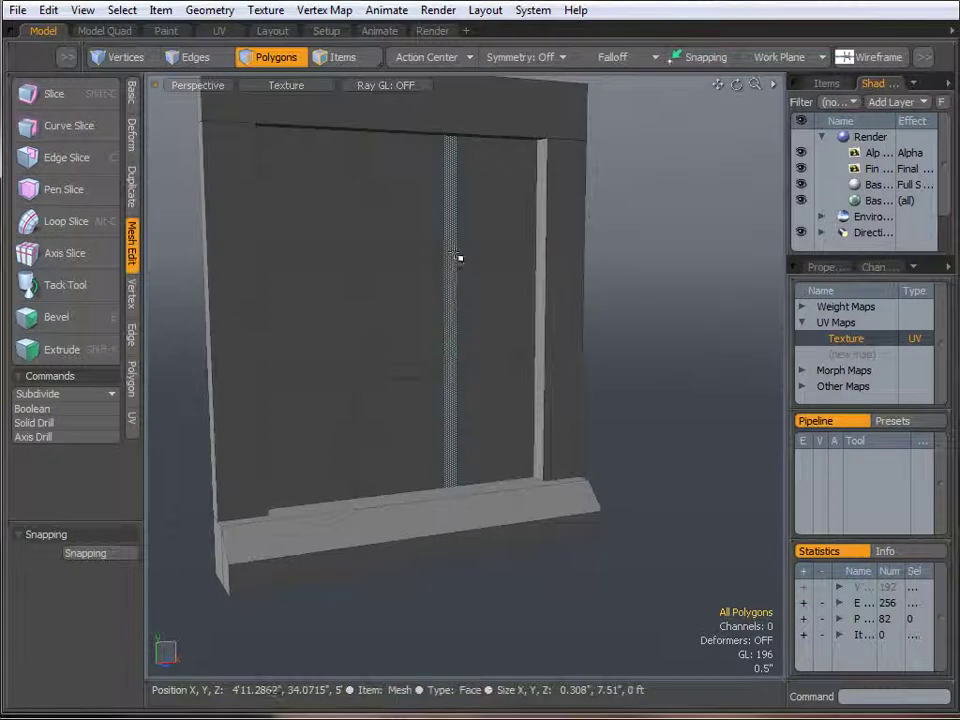
# Bevel all vertical and horizontal divider strips in both windows with a shift of 0.1563" and no inset.
pyautogui.moveTo(458, 259); pyautogui.dragTo(480, 259)
pyautogui.keyDown('shift'); pyautogui.moveTo(348, 259); pyautogui.dragTo(359, 258); pyautogui.keyUp('shift')
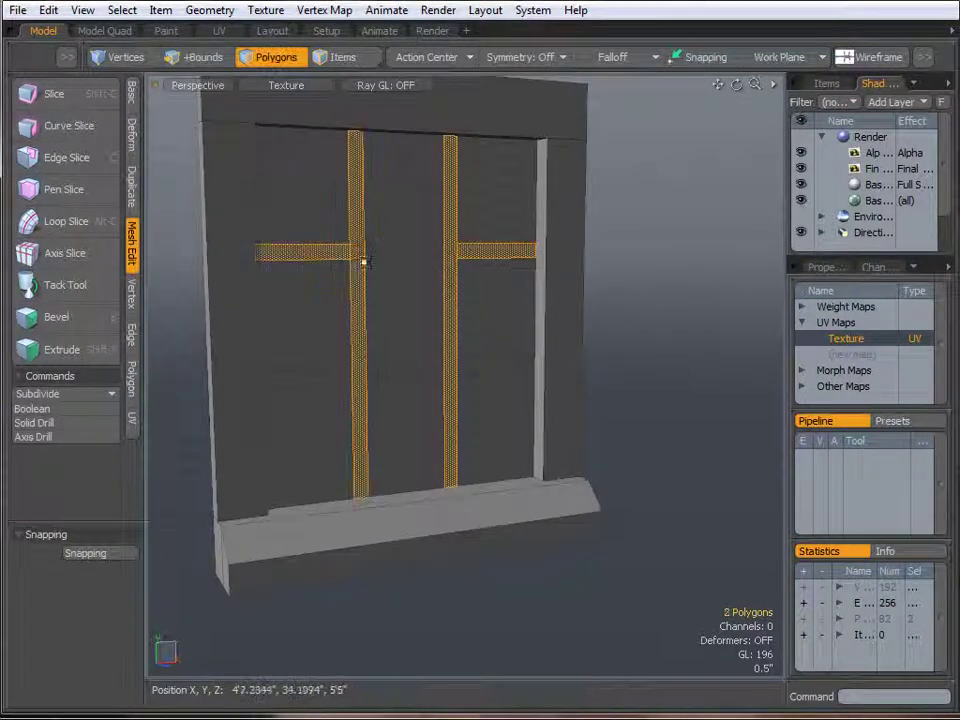
pyautogui.keyDown('shift'); pyautogui.moveTo(375, 380); pyautogui.dragTo(510, 368); pyautogui.keyUp('shift')
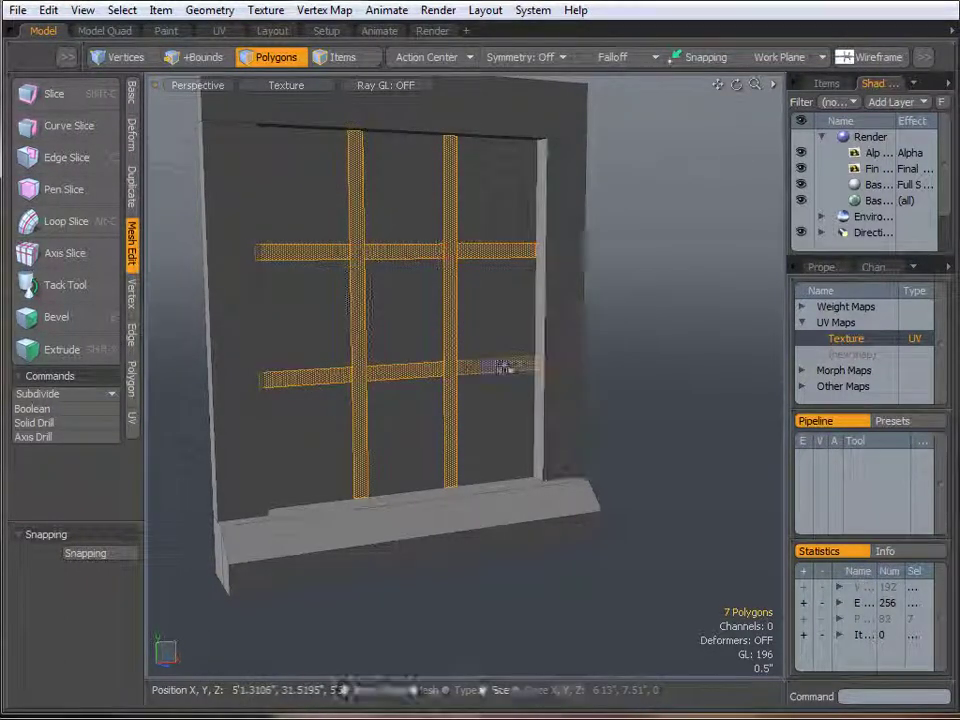
pyautogui.scroll(-3, 623, 364)
pyautogui.keyDown('alt'); pyautogui.keyDown('shift'); pyautogui.moveTo(210, 438); pyautogui.dragTo(604, 426); pyautogui.keyUp('shift'); pyautogui.keyUp('alt')
pyautogui.moveTo(363, 278)
pyautogui.keyDown('shift'); pyautogui.mouseDown()
pyautogui.moveTo(336, 264)
pyautogui.moveTo(430, 262)
pyautogui.mouseUp(); pyautogui.keyUp('shift')
pyautogui.moveTo(403, 311)
pyautogui.keyDown('shift'); pyautogui.mouseDown()
pyautogui.moveTo(439, 259)
pyautogui.moveTo(443, 354)
pyautogui.moveTo(411, 377)
pyautogui.moveTo(321, 388)
pyautogui.moveTo(354, 340)
pyautogui.moveTo(341, 355)
pyautogui.moveTo(392, 377)
pyautogui.mouseUp(); pyautogui.keyUp('shift')
pyautogui.press('b')
pyautogui.keyDown('alt'); pyautogui.keyDown('shift'); pyautogui.moveTo(666, 365); pyautogui.dragTo(565, 366); pyautogui.keyUp('shift'); pyautogui.keyUp('alt')
pyautogui.click(515, 361)
pyautogui.moveTo(617, 320)
pyautogui.mouseDown()
pyautogui.moveTo(640, 316)
pyautogui.moveTo(618, 318)
pyautogui.mouseUp()
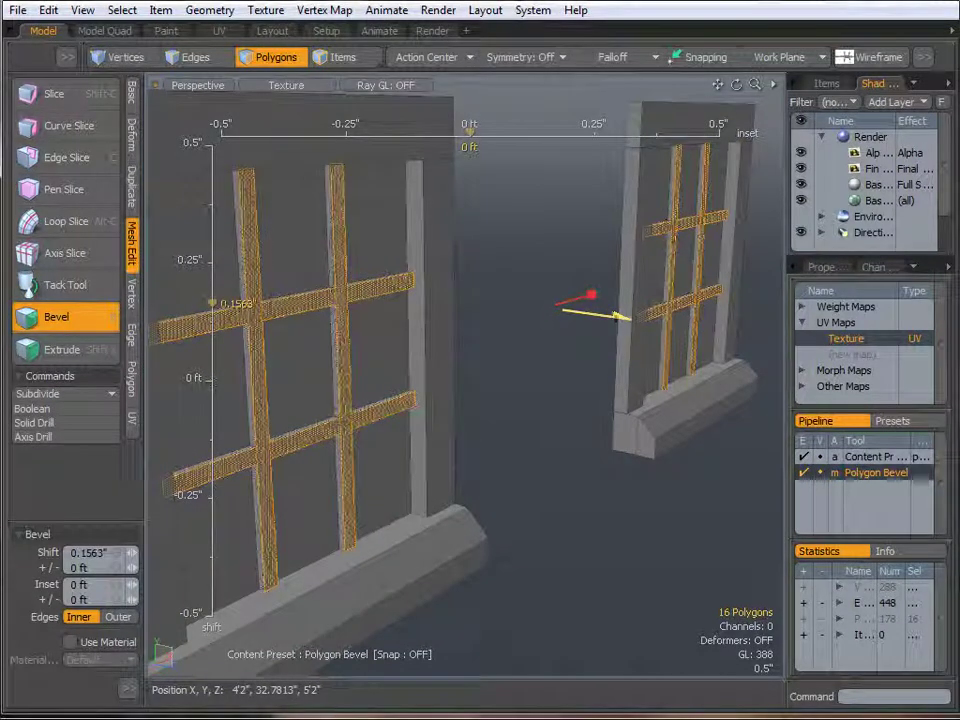
pyautogui.press('q')
pyautogui.click(543, 366)
pyautogui.scroll(-5, 544, 366)
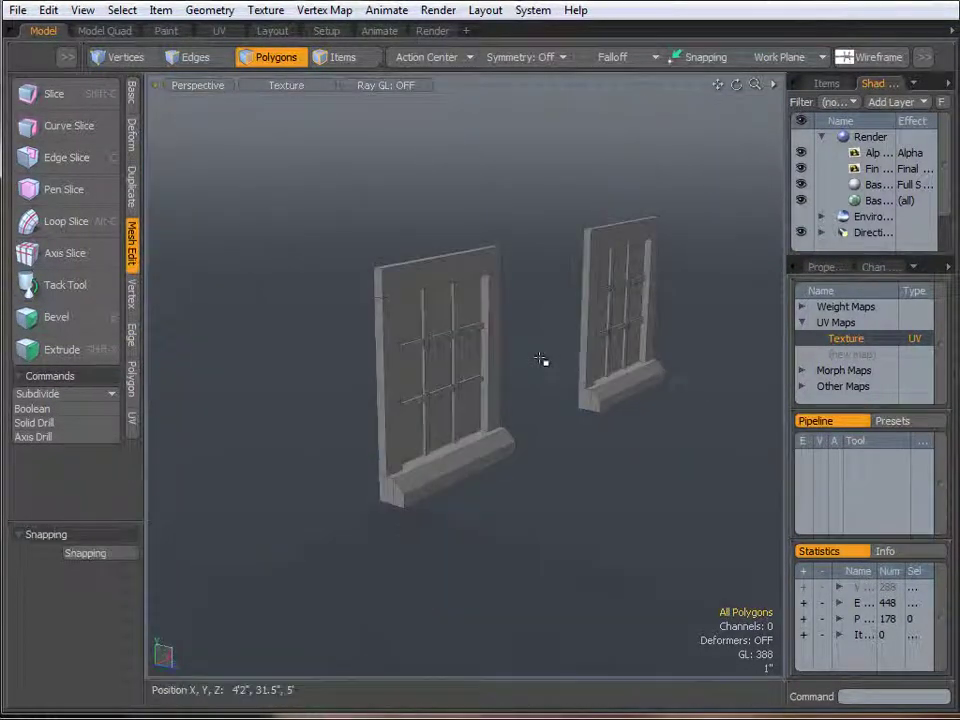
# Assign the Wood material to all polygons of both windows.
pyautogui.keyDown('alt'); pyautogui.moveTo(538, 361); pyautogui.dragTo(429, 349); pyautogui.keyUp('alt')
pyautogui.scroll(6, 394, 336)
pyautogui.press('3')
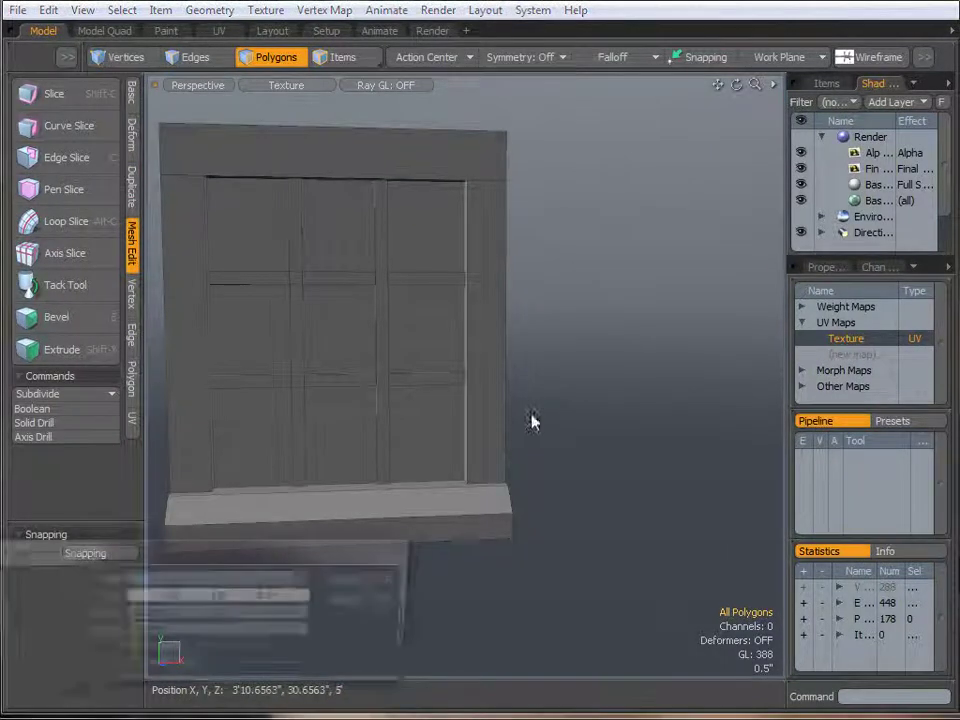
pyautogui.press('m')
pyautogui.click(384, 578)
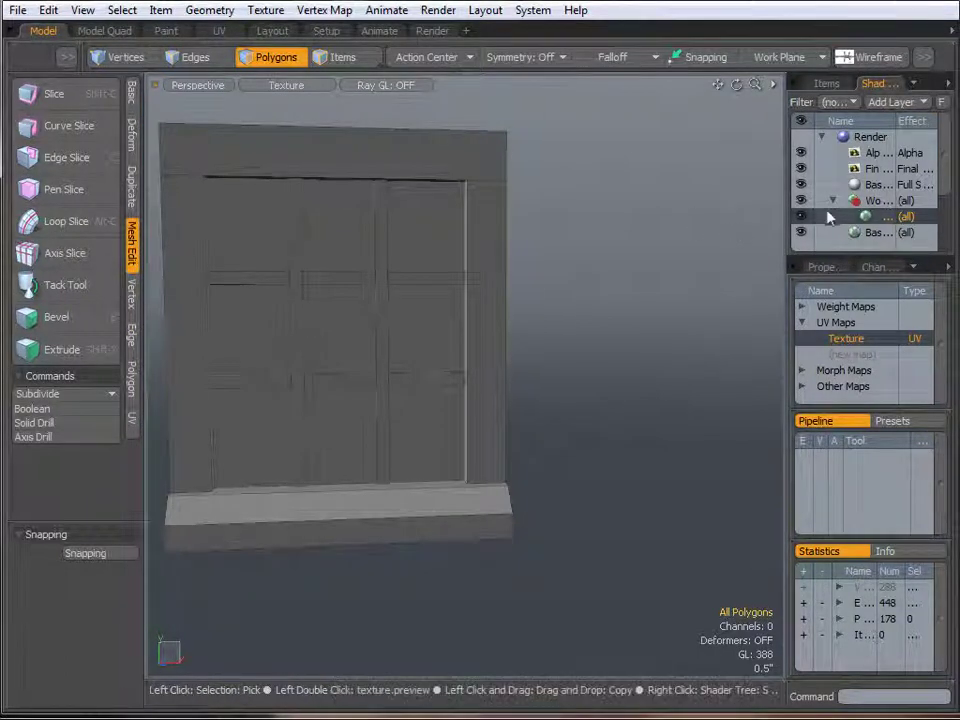
# Add the Patio image as a diffuse color layer in the Wood material group.
pyautogui.moveTo(784, 208); pyautogui.dragTo(723, 239)
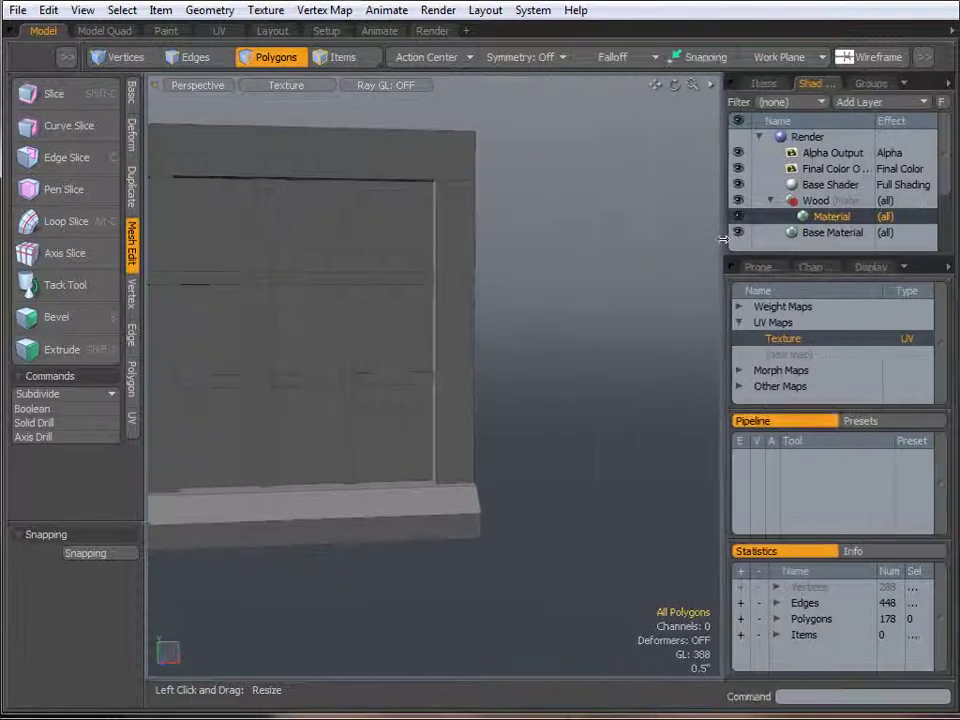
pyautogui.click(862, 102)
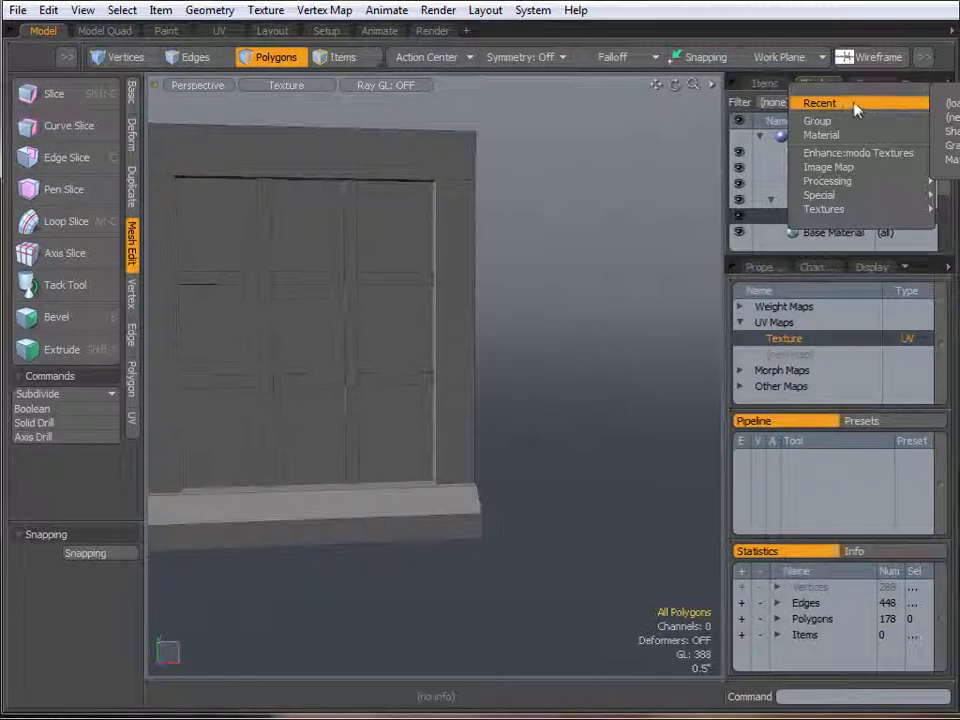
pyautogui.click(950, 105)
pyautogui.doubleClick(446, 167)
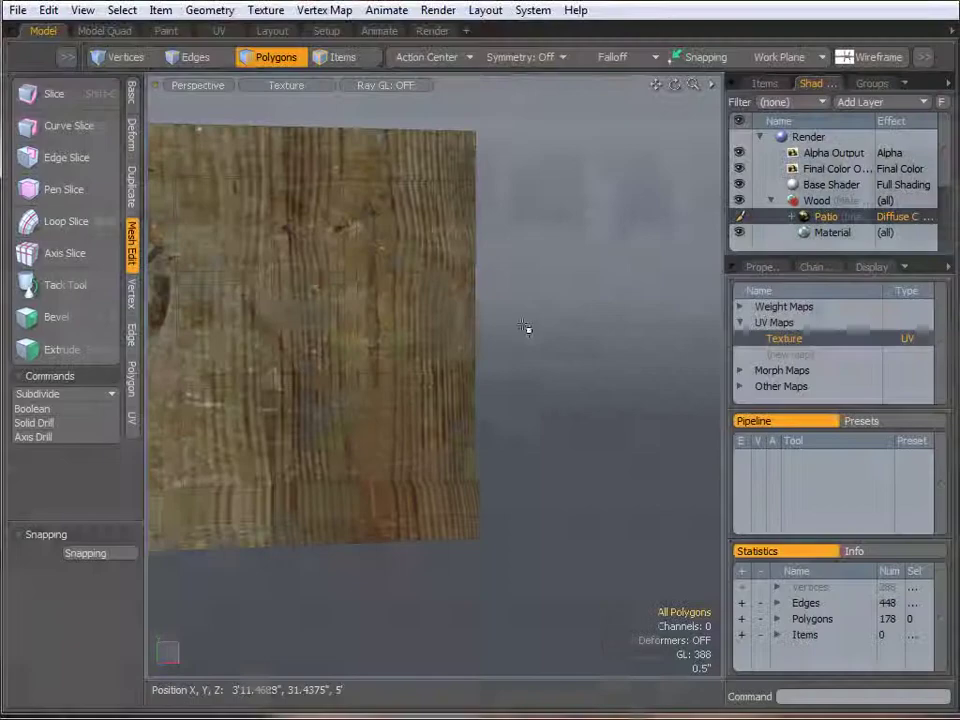
# Project new UVs onto all polygons in the Texture map with the Atlas projection type.
pyautogui.click(219, 30)
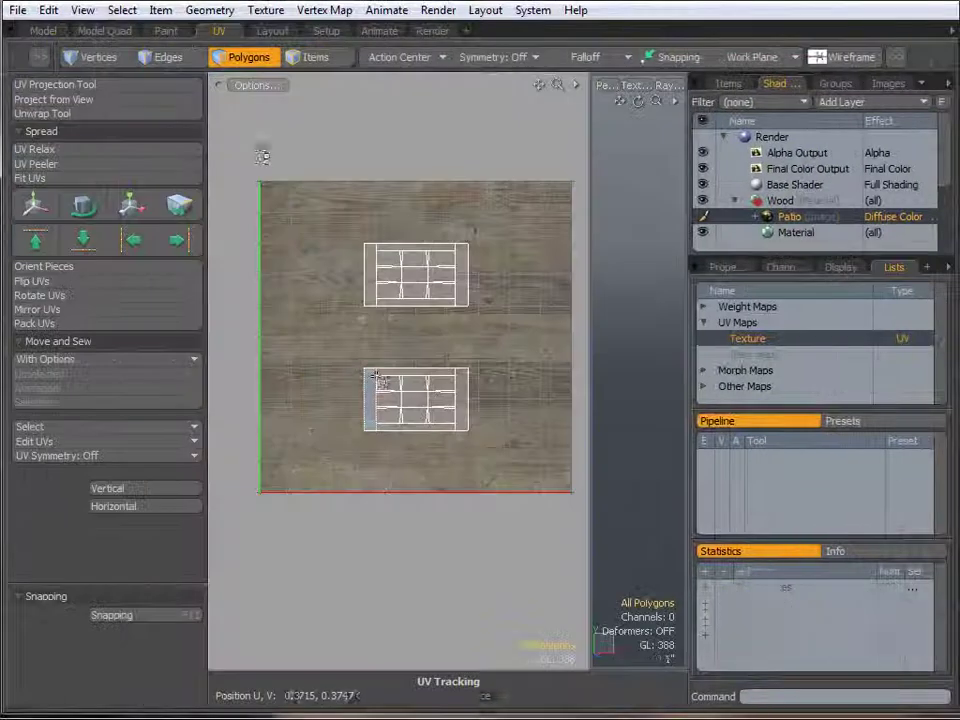
pyautogui.click(103, 85)
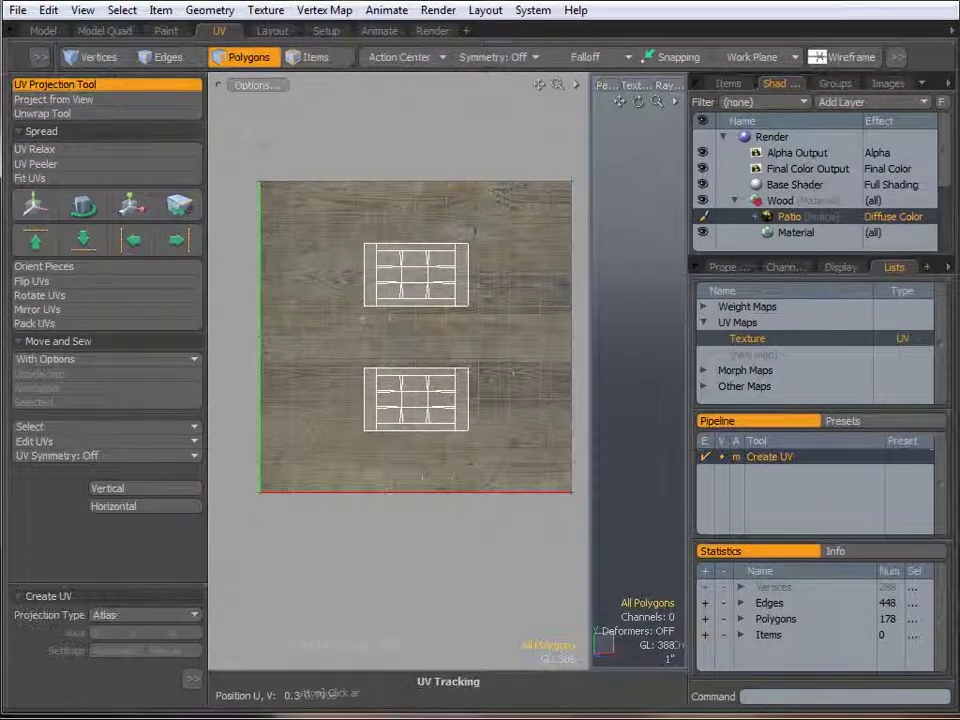
pyautogui.click(252, 106)
pyautogui.press('space')
# Enlarge the UV view and examine how the atlas UV islands are laid out over the wood texture.
pyautogui.scroll(2, 397, 347)
pyautogui.scroll(-1, 397, 348)
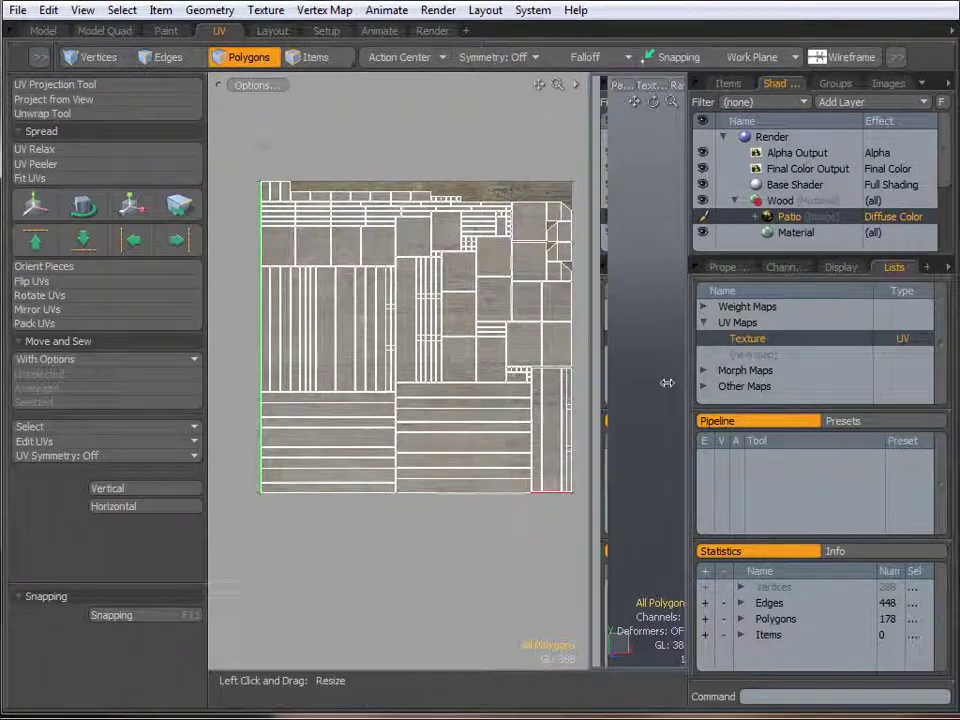
pyautogui.moveTo(603, 381); pyautogui.dragTo(619, 383)
pyautogui.press('KP_0')
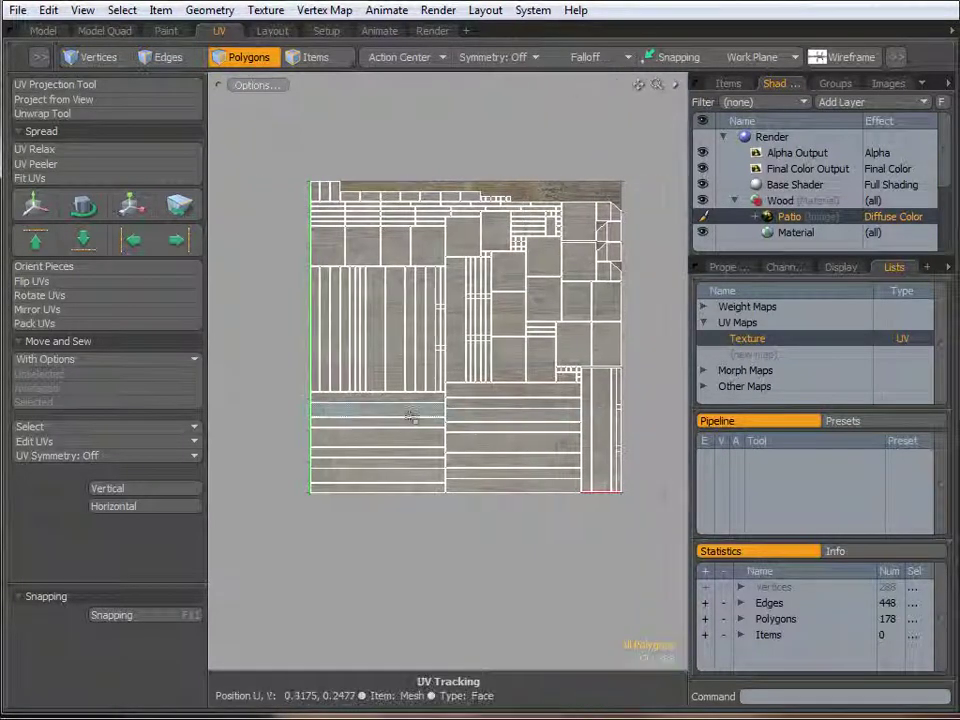
pyautogui.scroll(2, 495, 418)
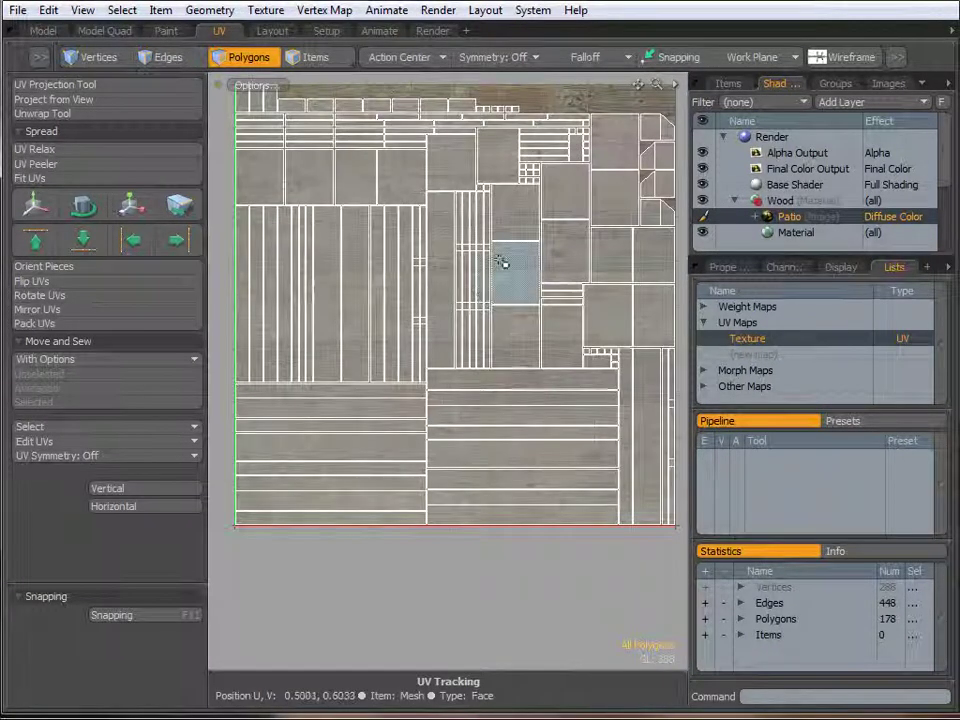
pyautogui.keyDown('alt'); pyautogui.moveTo(431, 142); pyautogui.dragTo(435, 244); pyautogui.keyUp('alt')
pyautogui.scroll(2, 406, 221)
pyautogui.scroll(-1, 441, 258)
pyautogui.keyDown('alt'); pyautogui.moveTo(487, 326); pyautogui.dragTo(343, 168); pyautogui.keyUp('alt')
pyautogui.keyDown('alt'); pyautogui.moveTo(531, 352); pyautogui.dragTo(399, 394); pyautogui.keyUp('alt')
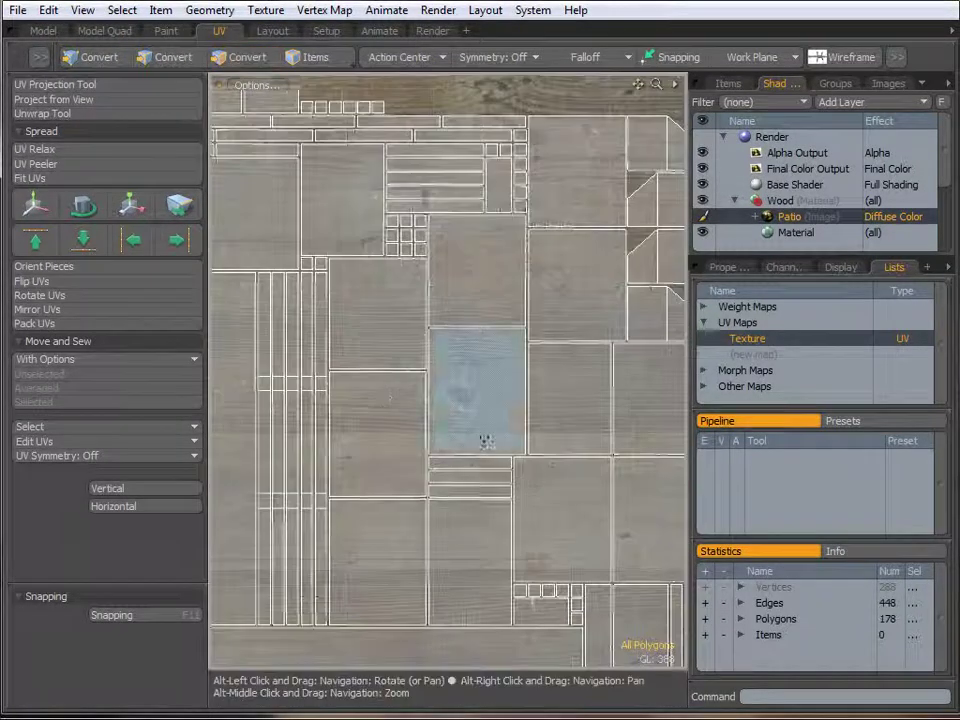
pyautogui.keyDown('alt'); pyautogui.moveTo(486, 442); pyautogui.dragTo(439, 304); pyautogui.keyUp('alt')
pyautogui.keyDown('alt'); pyautogui.moveTo(386, 449); pyautogui.dragTo(472, 365); pyautogui.keyUp('alt')
pyautogui.scroll(-3, 561, 305)
# Select all UV islands and orient the pieces horizontally along the wood grain.
pyautogui.press('space')
pyautogui.press('space')
pyautogui.press('space')
pyautogui.moveTo(238, 121)
pyautogui.mouseDown(button='right')
pyautogui.moveTo(506, 441)
pyautogui.moveTo(625, 547)
pyautogui.mouseUp(button='right')
pyautogui.click(128, 507)
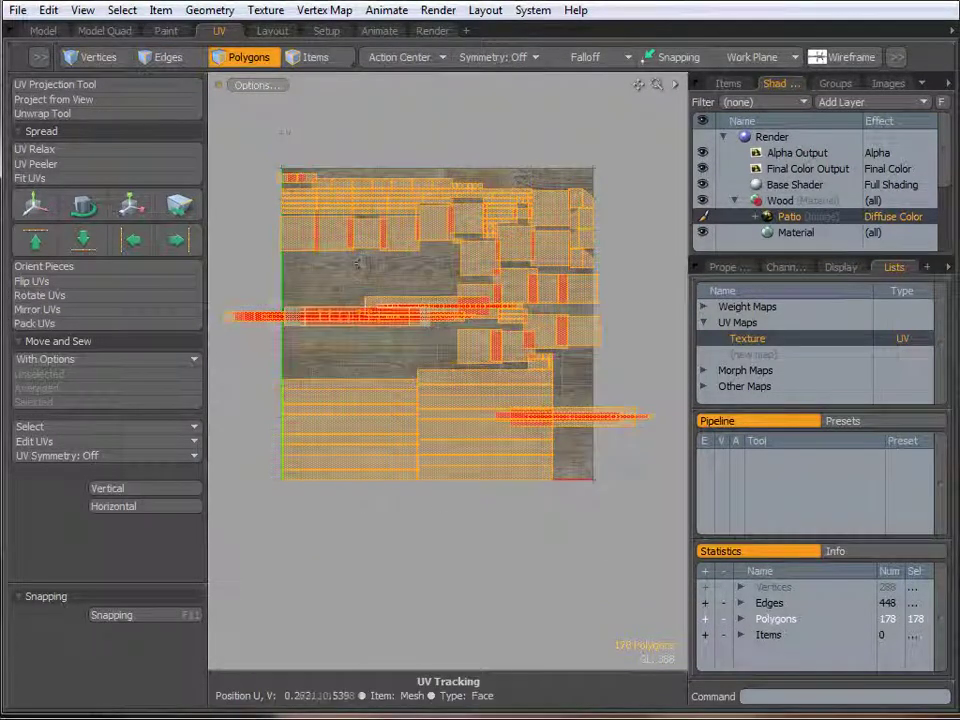
# Scale all the UV islands up past the edges of the texture square and clear the selection.
pyautogui.press('1')
pyautogui.press('2')
pyautogui.press('3')
pyautogui.press('1')
pyautogui.press('3')
pyautogui.press('y')
pyautogui.moveTo(531, 237); pyautogui.dragTo(562, 215)
pyautogui.press('space')
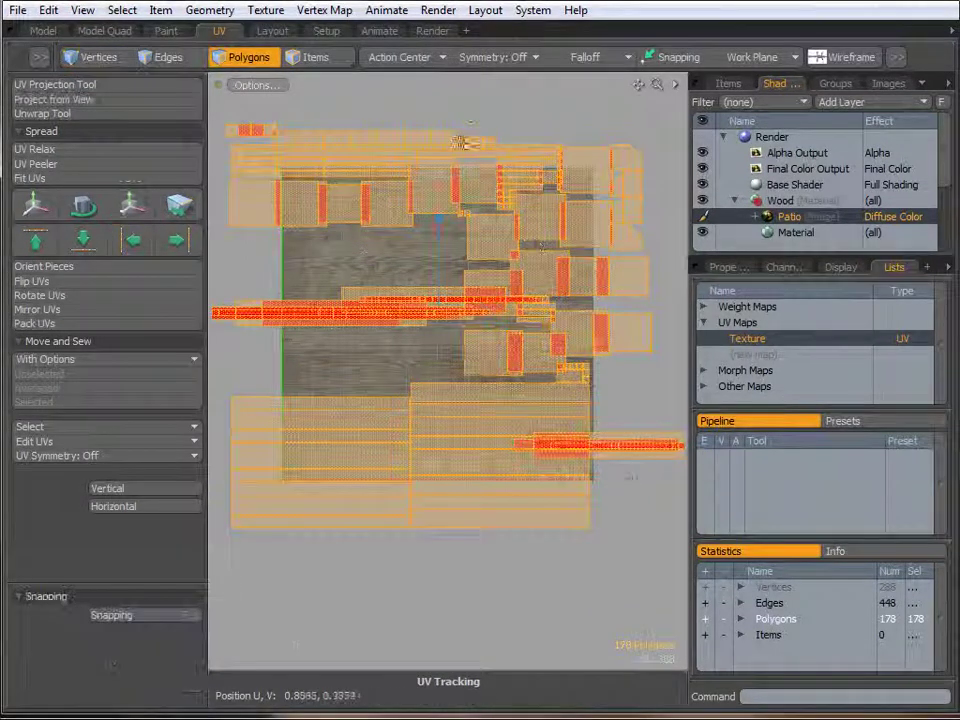
pyautogui.click(428, 224)
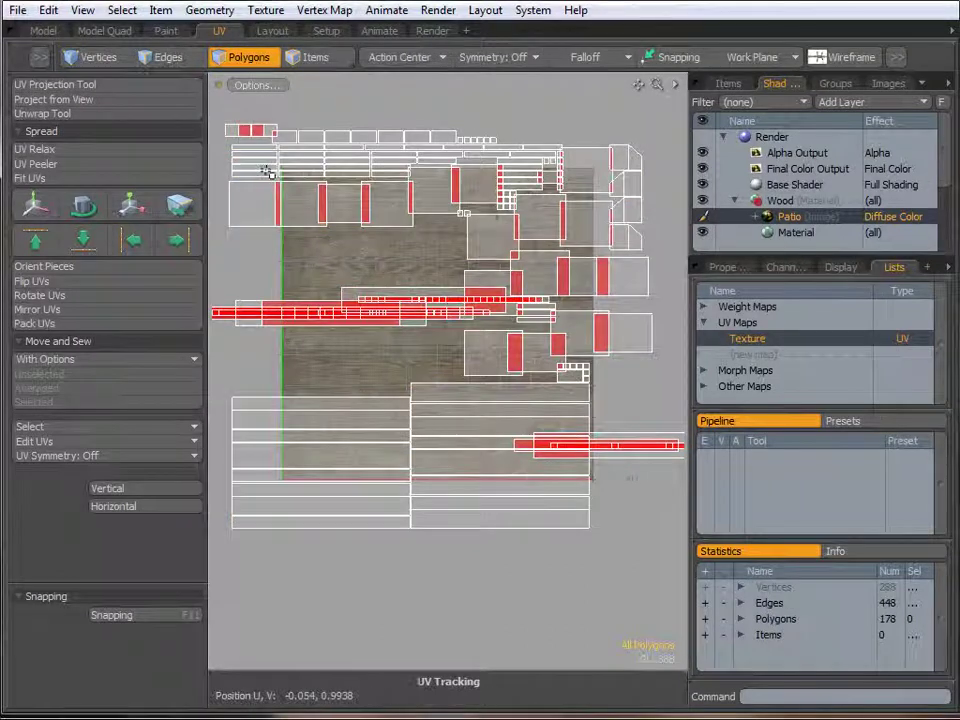
# In the Model layout, select the nine pane polygons between one window's dividers and hide them.
pyautogui.click(48, 33)
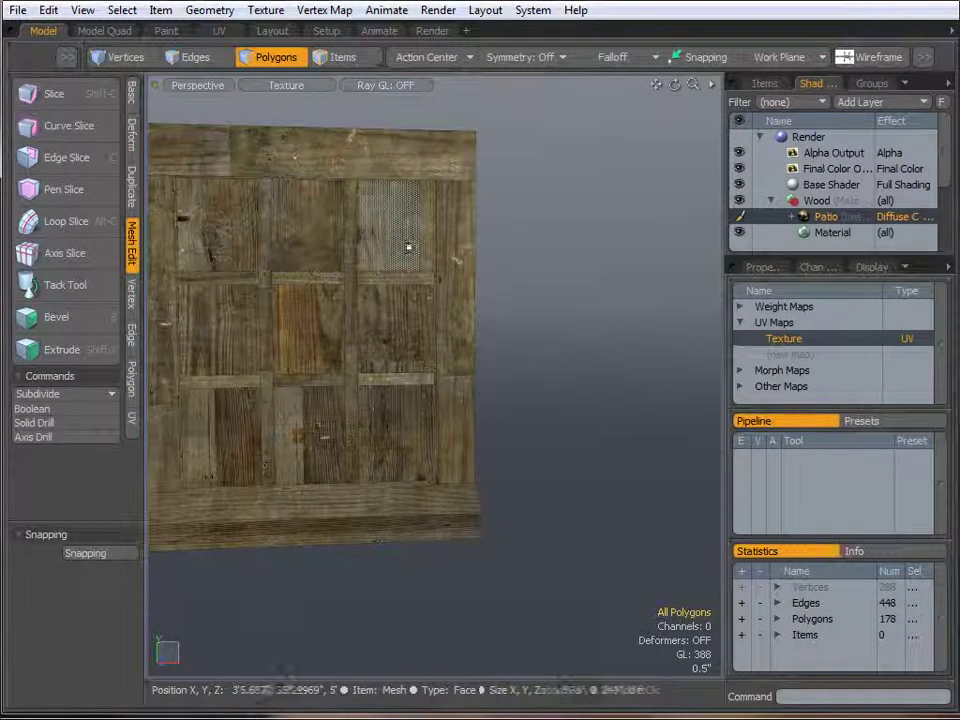
pyautogui.keyDown('alt'); pyautogui.keyDown('shift'); pyautogui.moveTo(409, 246); pyautogui.dragTo(789, 236); pyautogui.keyUp('shift'); pyautogui.keyUp('alt')
pyautogui.keyDown('ctrl'); pyautogui.keyDown('alt'); pyautogui.moveTo(590, 309); pyautogui.dragTo(197, 328); pyautogui.keyUp('alt'); pyautogui.keyUp('ctrl')
pyautogui.scroll(-2, 548, 293)
pyautogui.scroll(5, 327, 292)
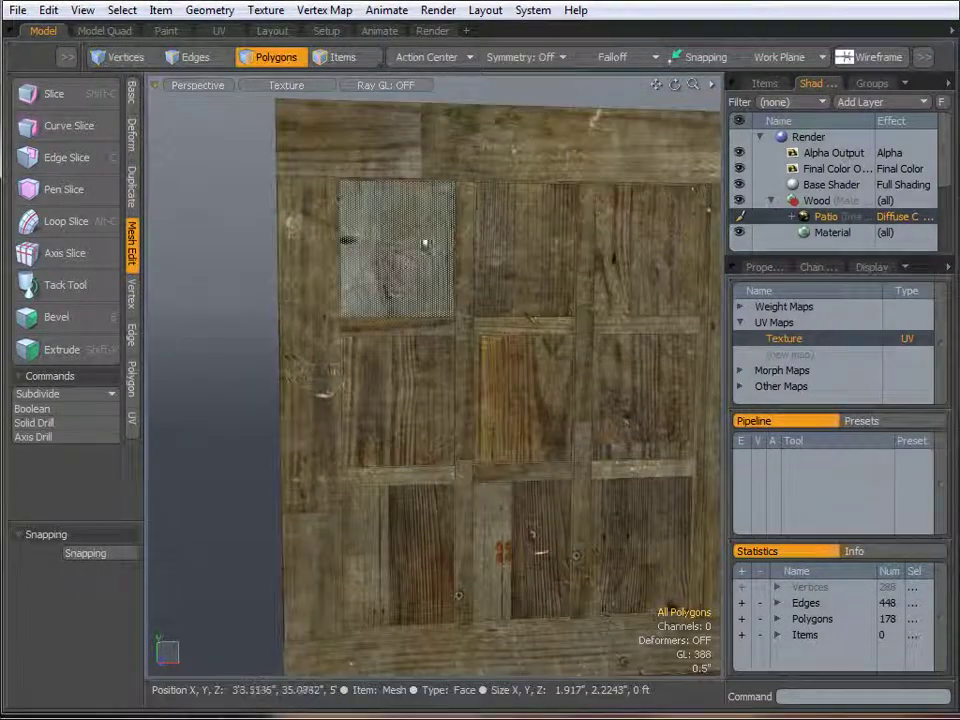
pyautogui.click(424, 242)
pyautogui.keyDown('shift'); pyautogui.click(546, 246); pyautogui.keyUp('shift')
pyautogui.keyDown('shift'); pyautogui.click(636, 248); pyautogui.keyUp('shift')
pyautogui.keyDown('shift'); pyautogui.click(640, 395); pyautogui.keyUp('shift')
pyautogui.keyDown('shift'); pyautogui.click(520, 400); pyautogui.keyUp('shift')
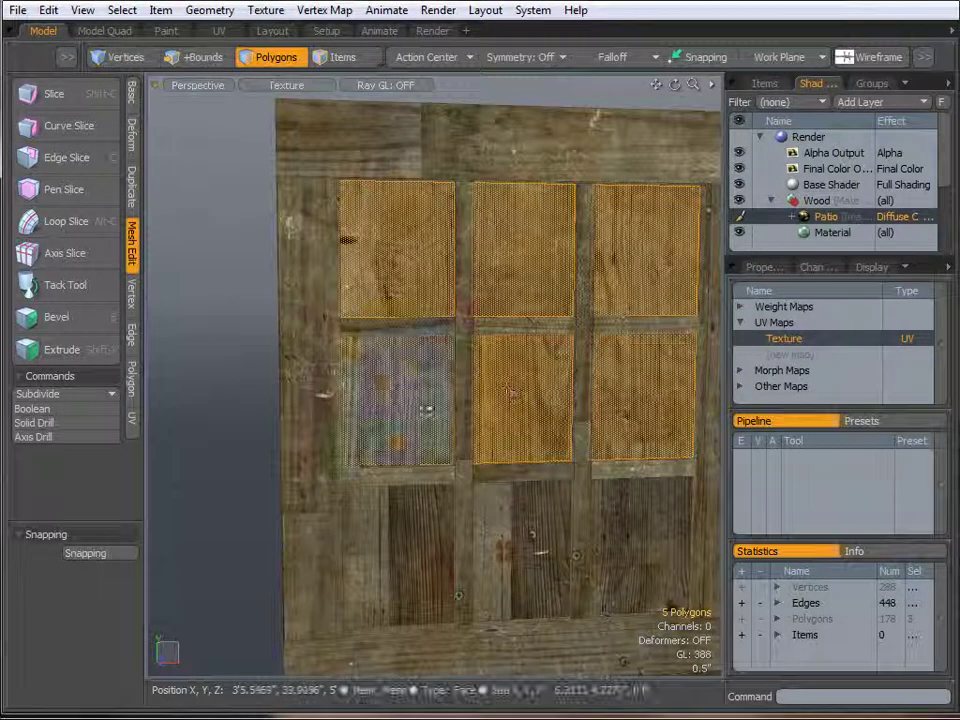
pyautogui.keyDown('shift'); pyautogui.click(426, 407); pyautogui.keyUp('shift')
pyautogui.keyDown('shift'); pyautogui.click(429, 574); pyautogui.keyUp('shift')
pyautogui.keyDown('shift'); pyautogui.click(539, 548); pyautogui.keyUp('shift')
pyautogui.keyDown('shift'); pyautogui.click(632, 535); pyautogui.keyUp('shift')
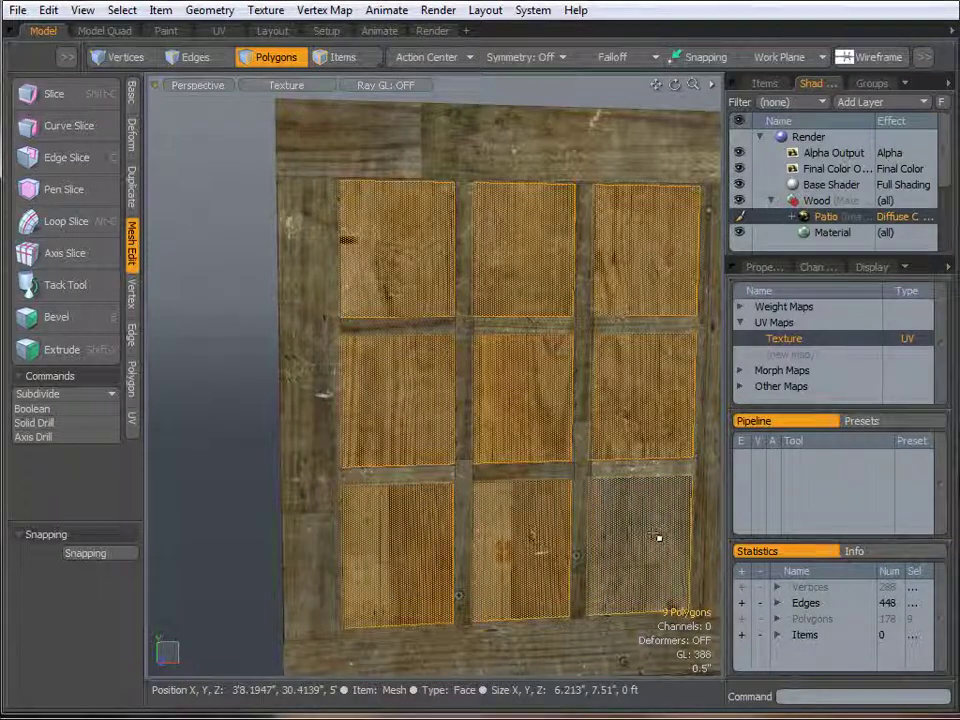
pyautogui.press('h')
# Examine the open, textured window from several angles and check the vertices where the upper divider meets the frame.
pyautogui.scroll(-2, 647, 527)
pyautogui.keyDown('alt'); pyautogui.moveTo(617, 505); pyautogui.dragTo(505, 457); pyautogui.keyUp('alt')
pyautogui.scroll(3, 508, 418)
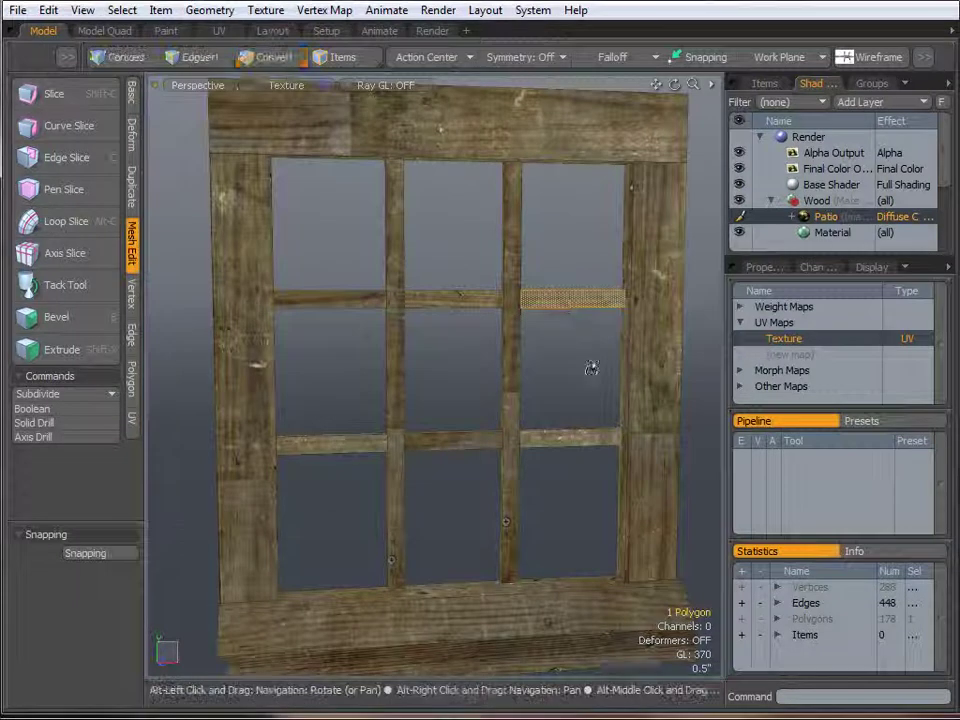
pyautogui.keyDown('alt'); pyautogui.moveTo(589, 366); pyautogui.dragTo(658, 379); pyautogui.keyUp('alt')
pyautogui.press('1')
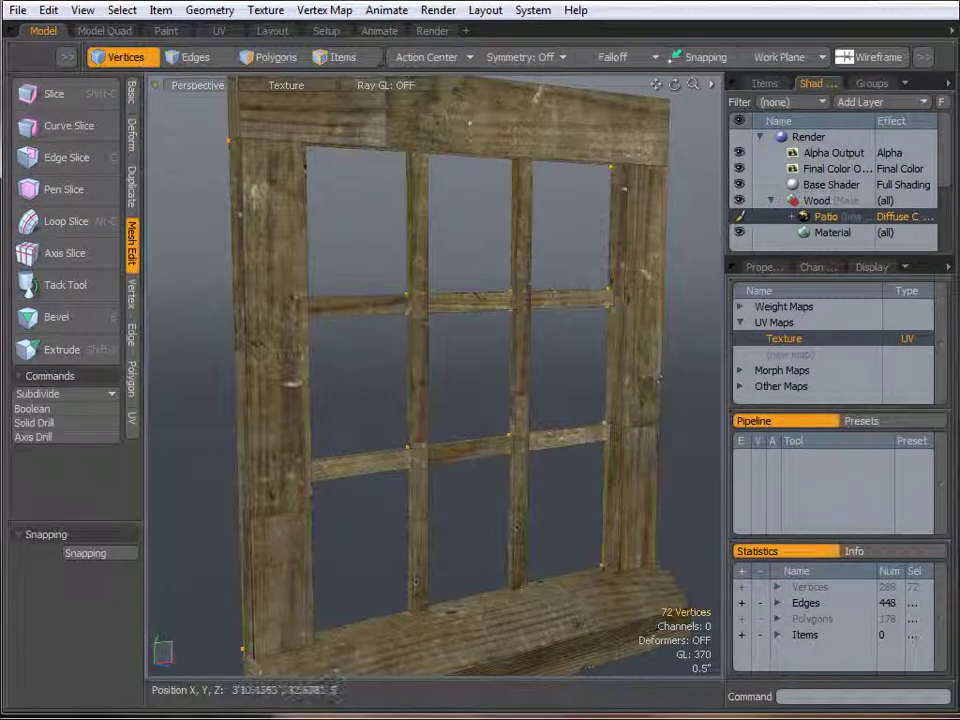
pyautogui.keyDown('alt'); pyautogui.moveTo(601, 397); pyautogui.dragTo(627, 358); pyautogui.keyUp('alt')
pyautogui.keyDown('alt'); pyautogui.moveTo(622, 380); pyautogui.dragTo(510, 377); pyautogui.keyUp('alt')
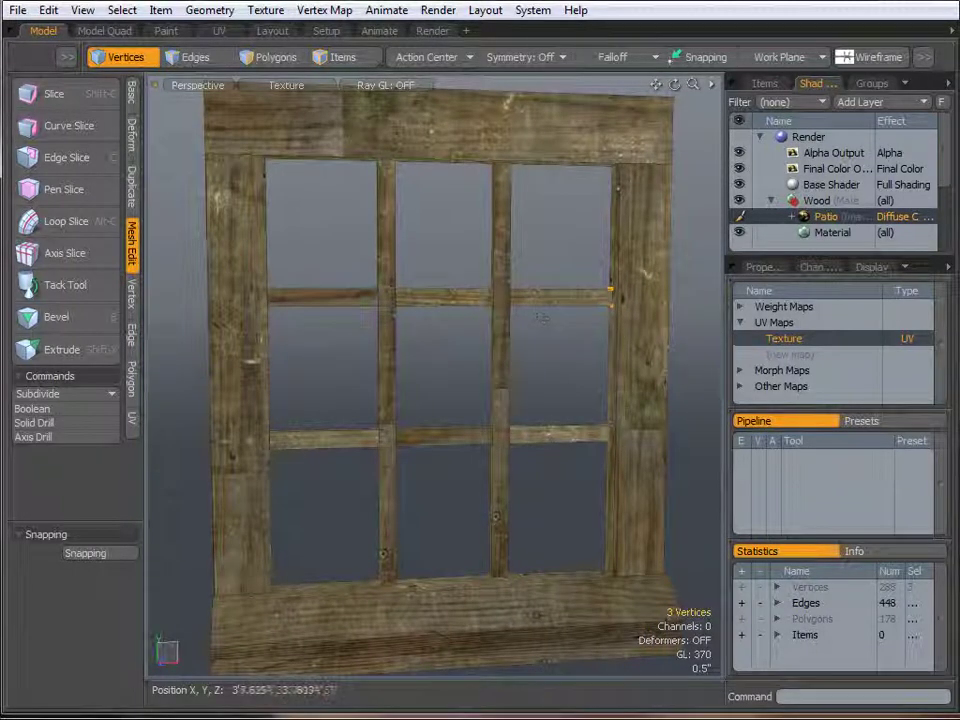
pyautogui.scroll(-3, 611, 374)
pyautogui.click(604, 366)
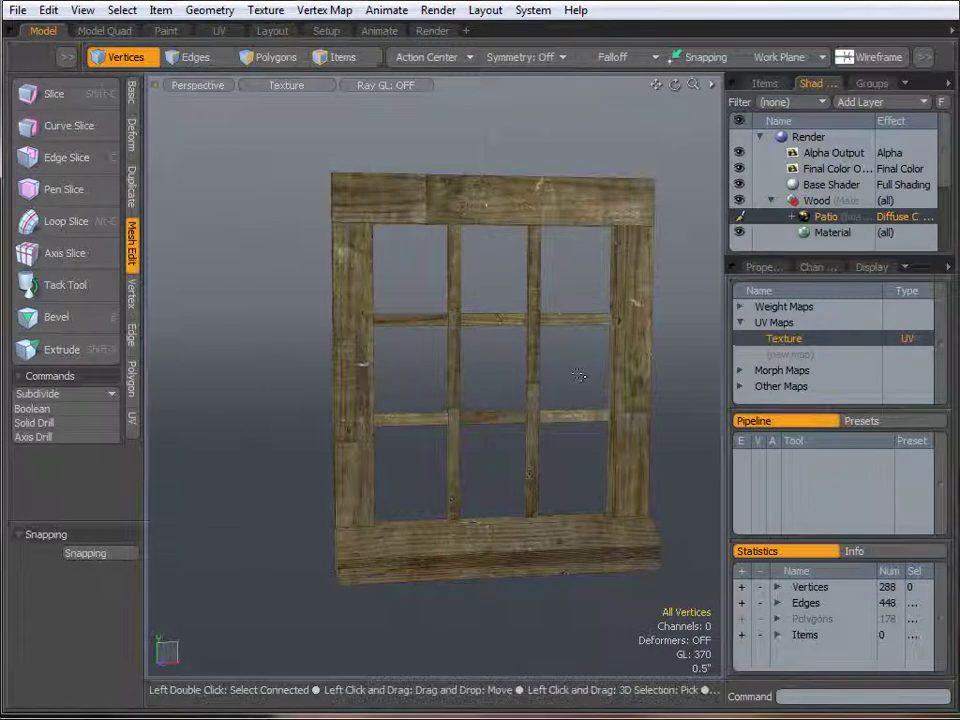
# Inspect the separate vertices at the upper-left divider crossing and at the frame's upper-right corner.
pyautogui.keyDown('alt'); pyautogui.moveTo(579, 375); pyautogui.dragTo(653, 476, button='right'); pyautogui.keyUp('alt')
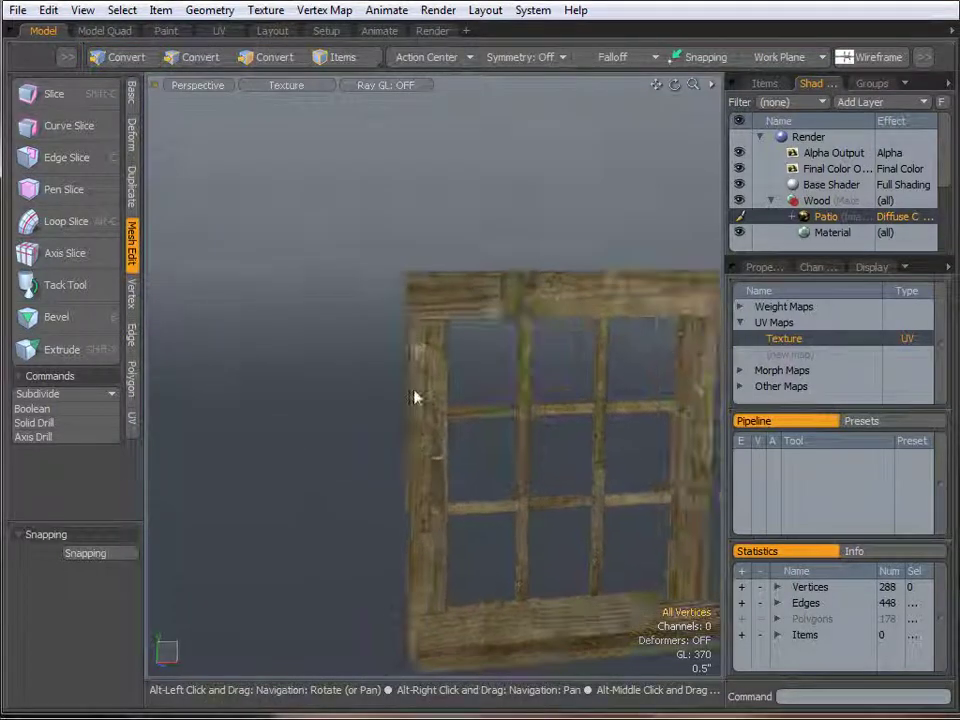
pyautogui.keyDown('alt'); pyautogui.moveTo(415, 397); pyautogui.dragTo(388, 386); pyautogui.keyUp('alt')
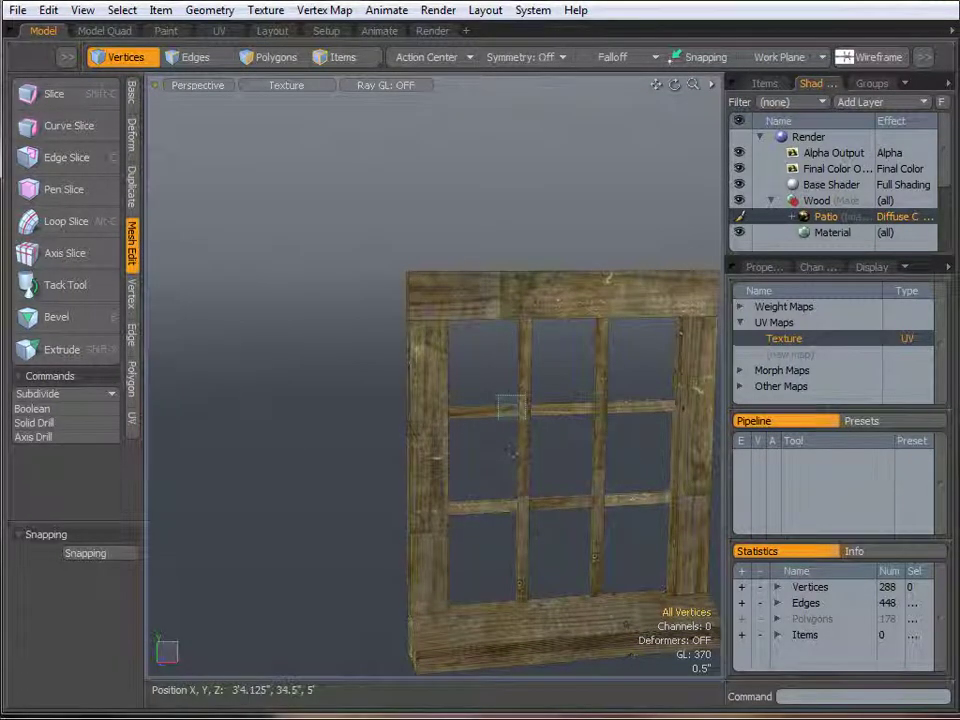
pyautogui.moveTo(498, 395); pyautogui.dragTo(526, 418, button='right')
pyautogui.keyDown('alt'); pyautogui.moveTo(566, 459); pyautogui.dragTo(465, 386, button='right'); pyautogui.keyUp('alt')
pyautogui.keyDown('alt'); pyautogui.moveTo(465, 386); pyautogui.dragTo(569, 389); pyautogui.keyUp('alt')
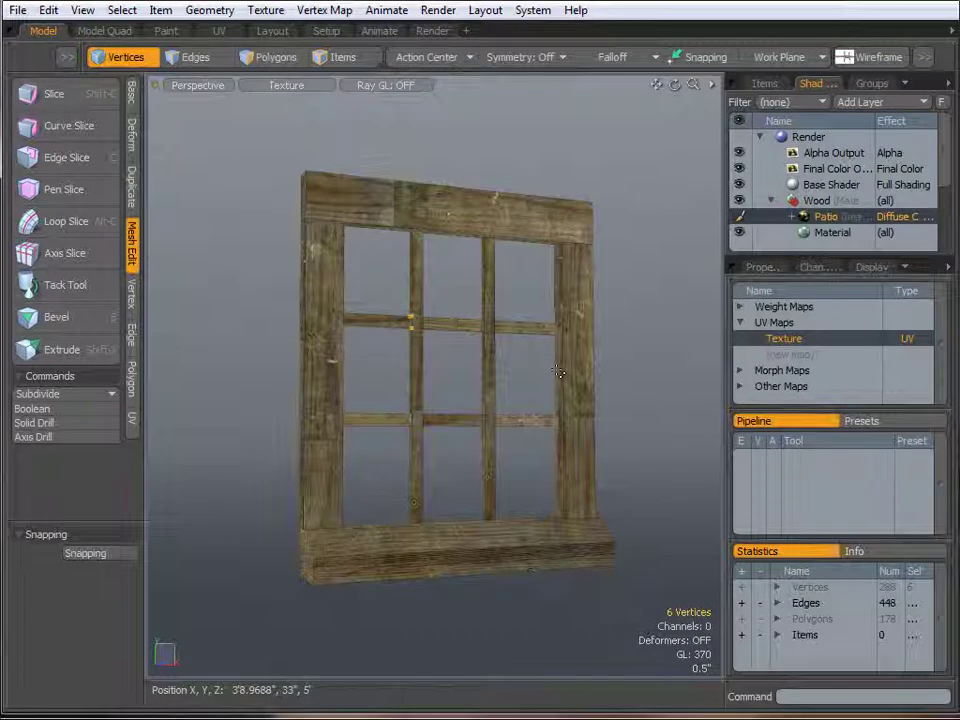
pyautogui.click(557, 372)
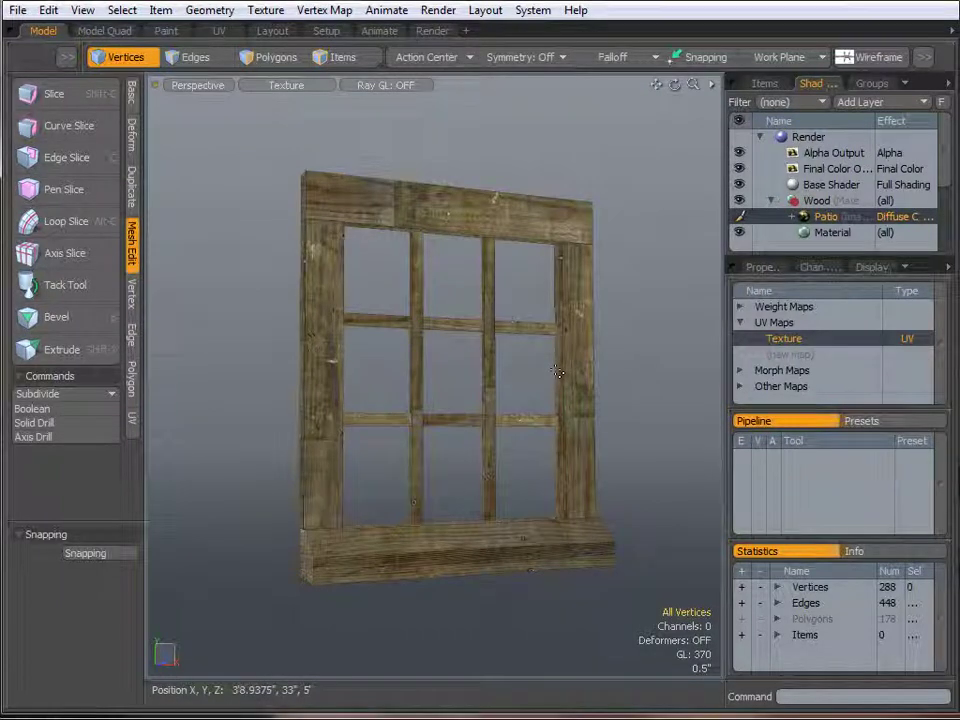
pyautogui.moveTo(610, 316)
pyautogui.mouseDown(button='right')
pyautogui.moveTo(523, 222)
pyautogui.moveTo(502, 306)
pyautogui.mouseUp(button='right')
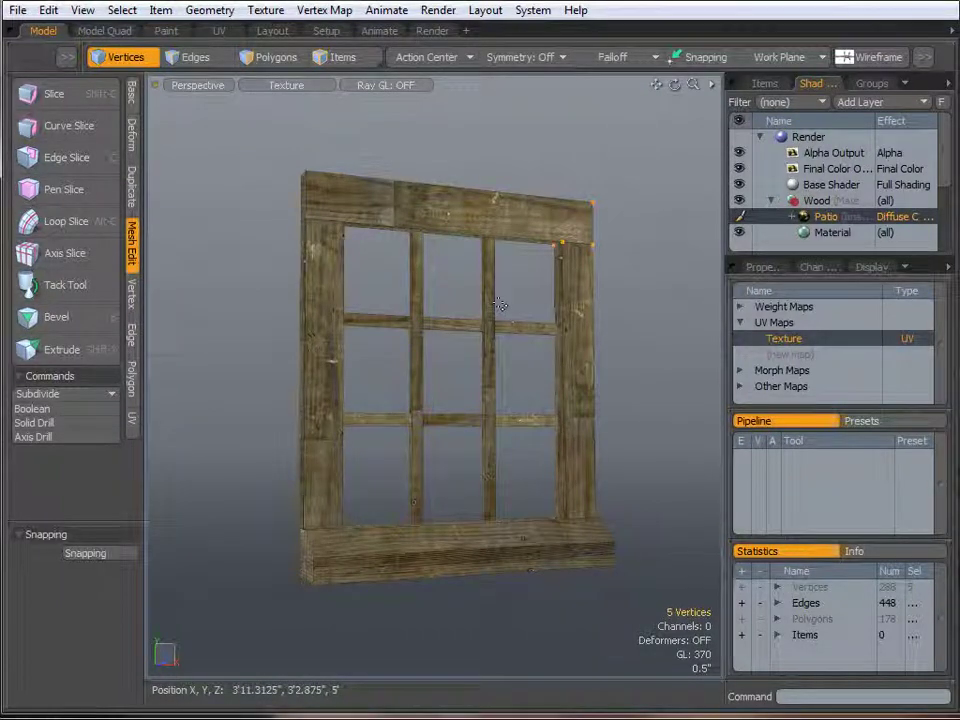